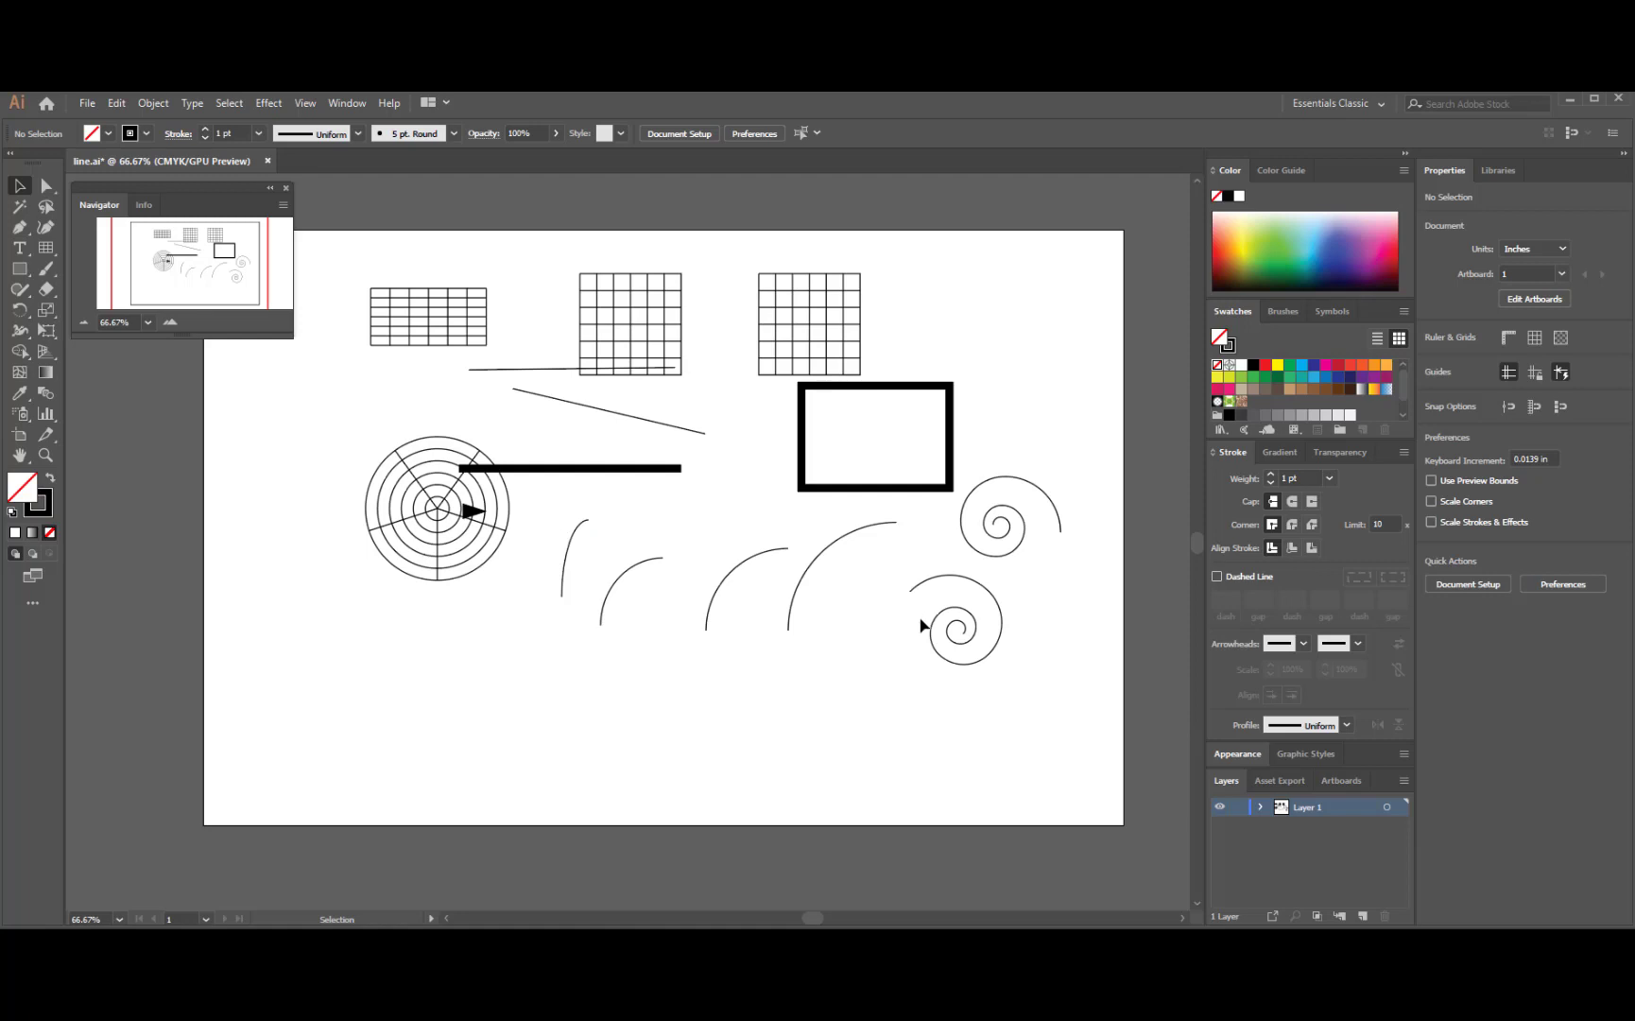
# Delete the two arcs, two spirals, the radar circle, remaining arcs and the arrowhead.
pyautogui.moveTo(986, 660); pyautogui.dragTo(730, 538)
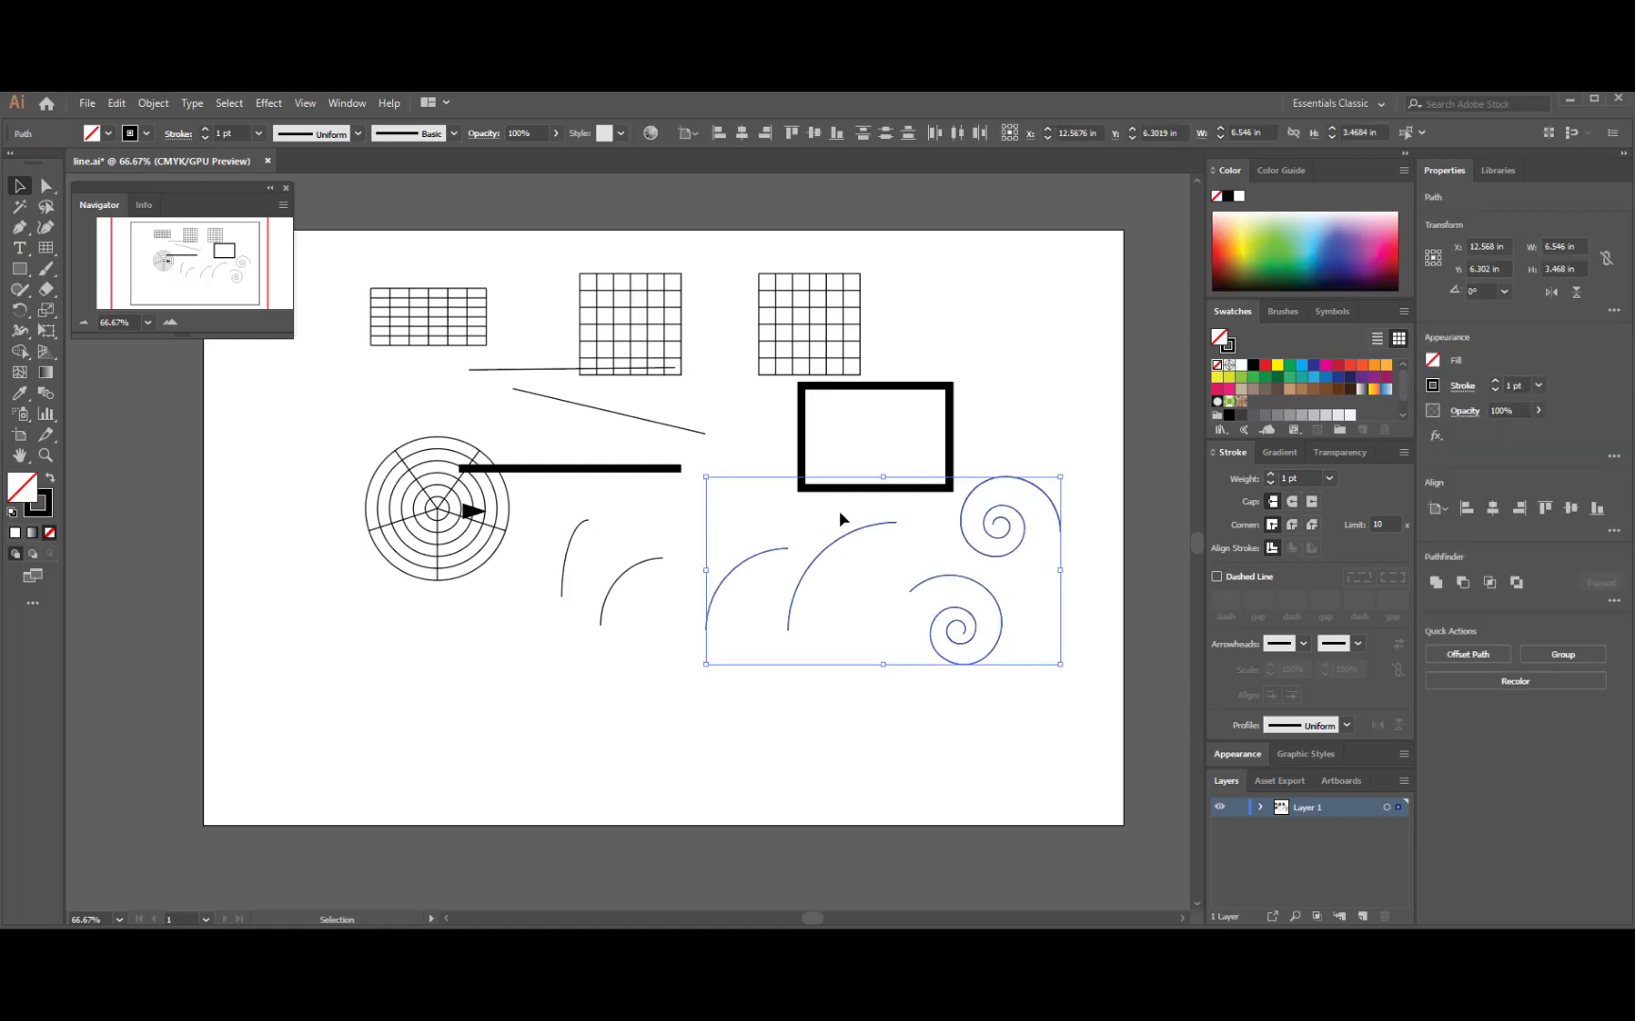
pyautogui.press('Delete')
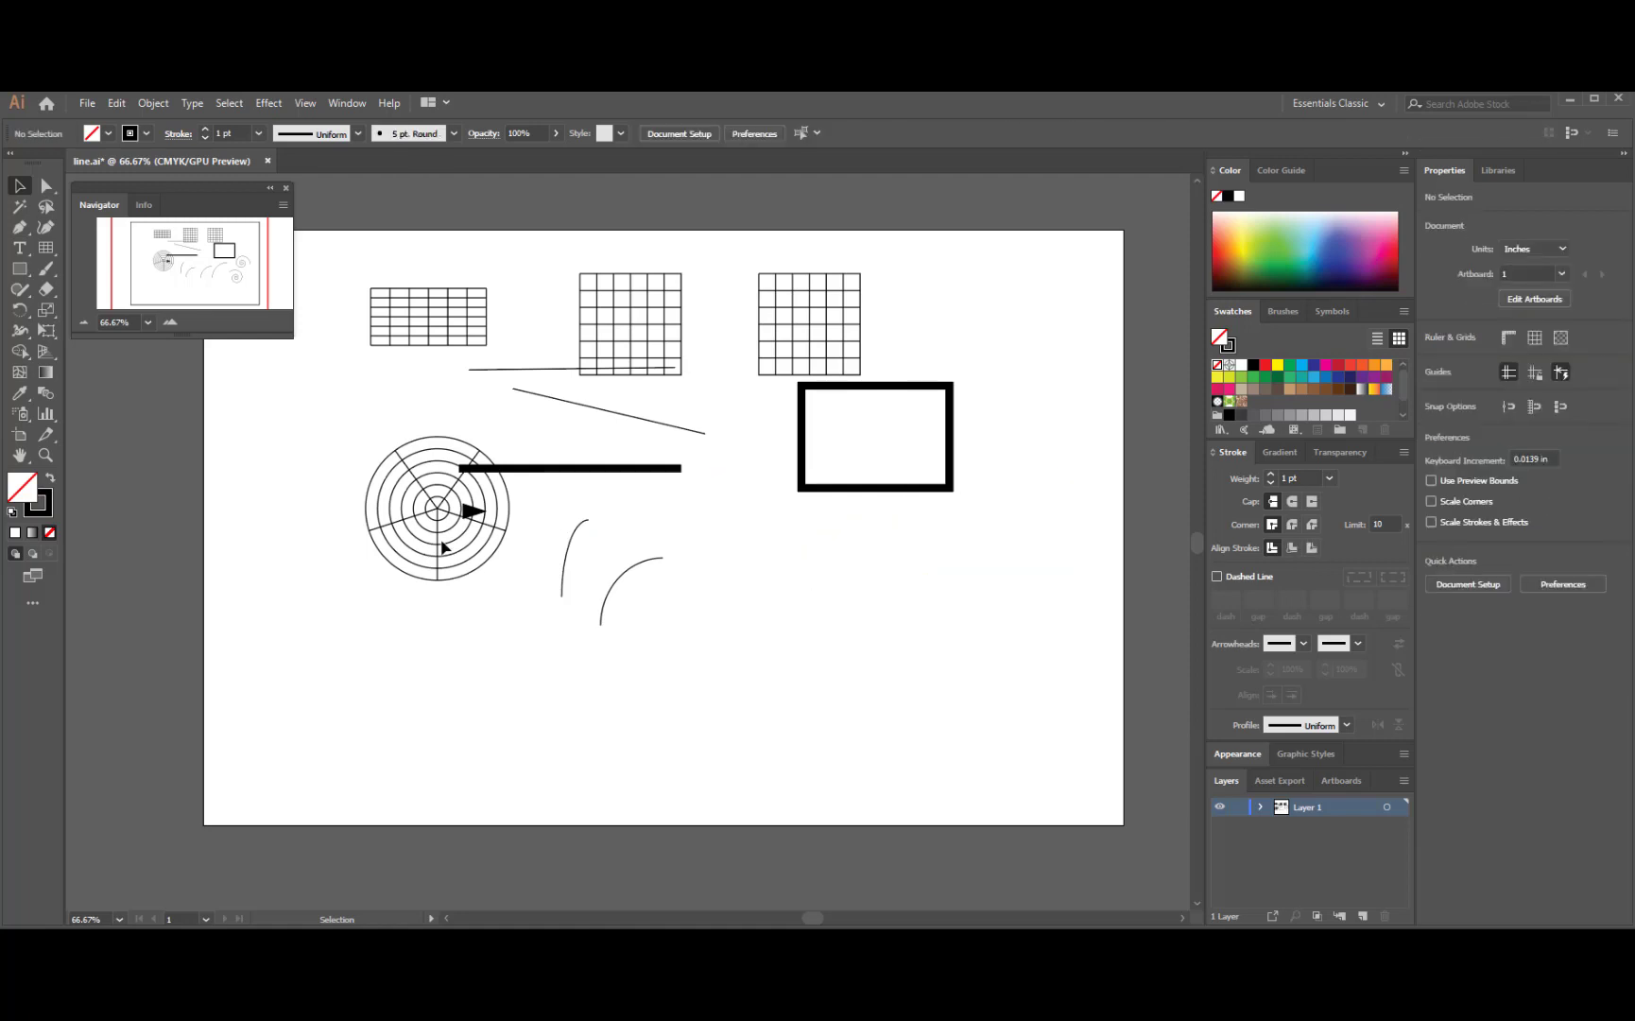
pyautogui.moveTo(443, 546); pyautogui.dragTo(673, 629)
pyautogui.press('Delete')
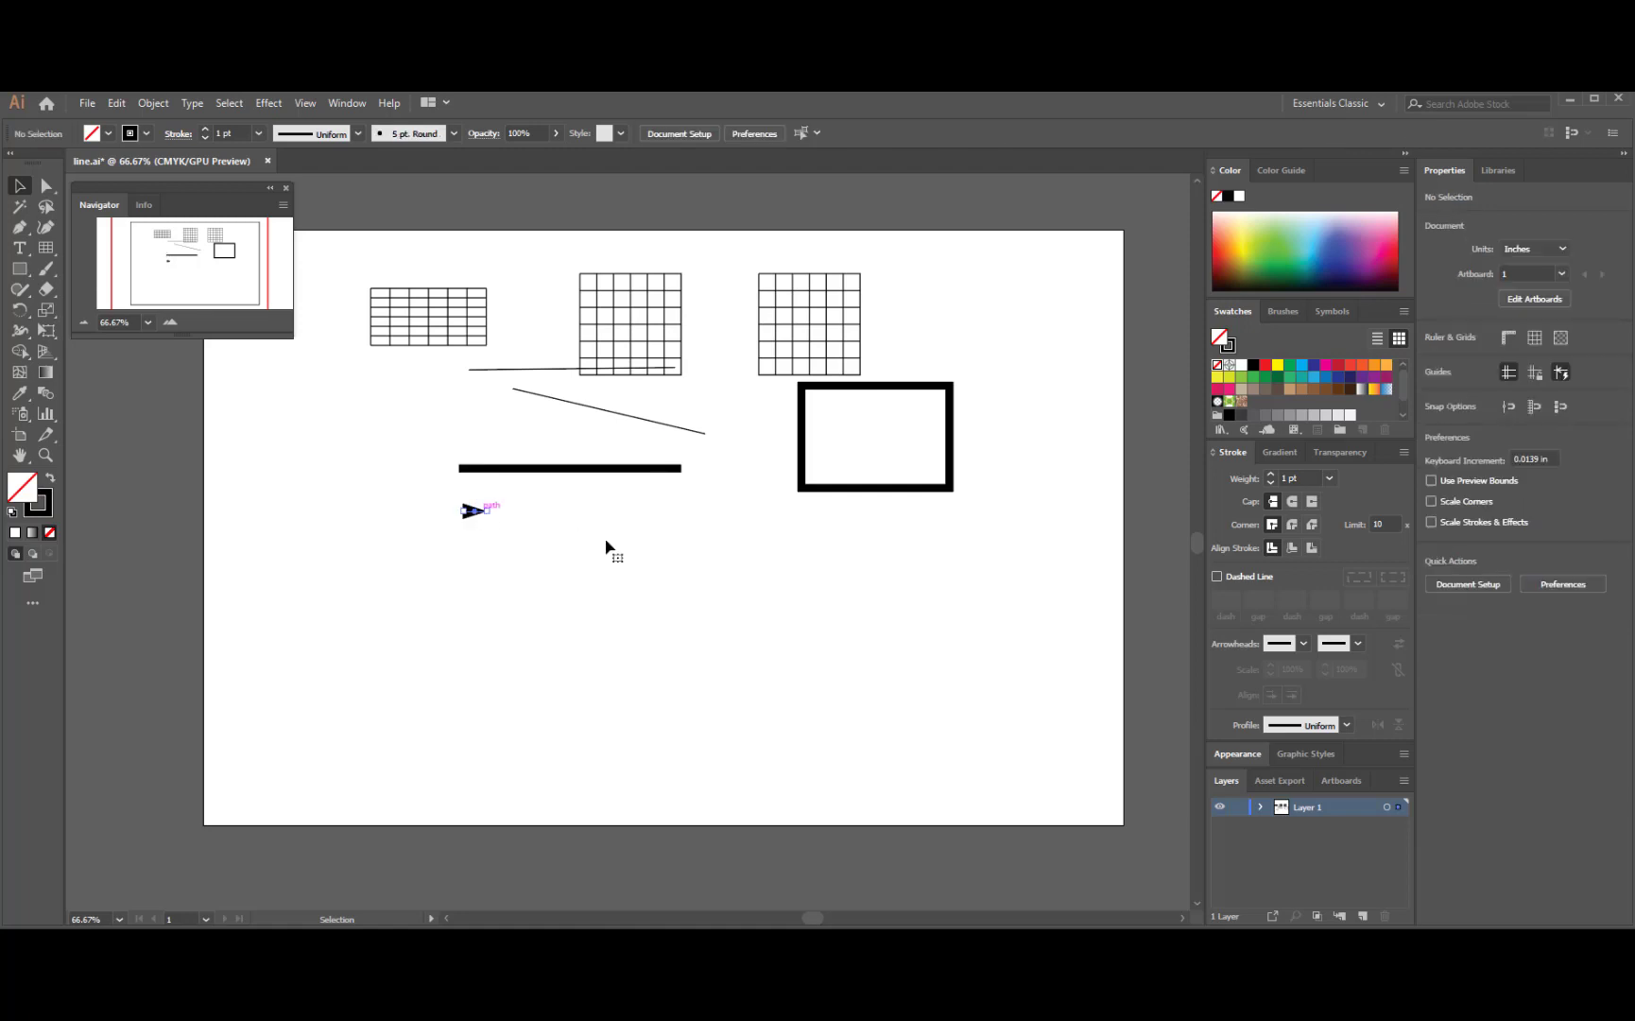
pyautogui.click(472, 511)
pyautogui.press('Delete')
# Delete the three grids, the slanted line and the thick horizontal line, then select the thin line.
pyautogui.moveTo(878, 314); pyautogui.dragTo(406, 267)
pyautogui.press('Delete')
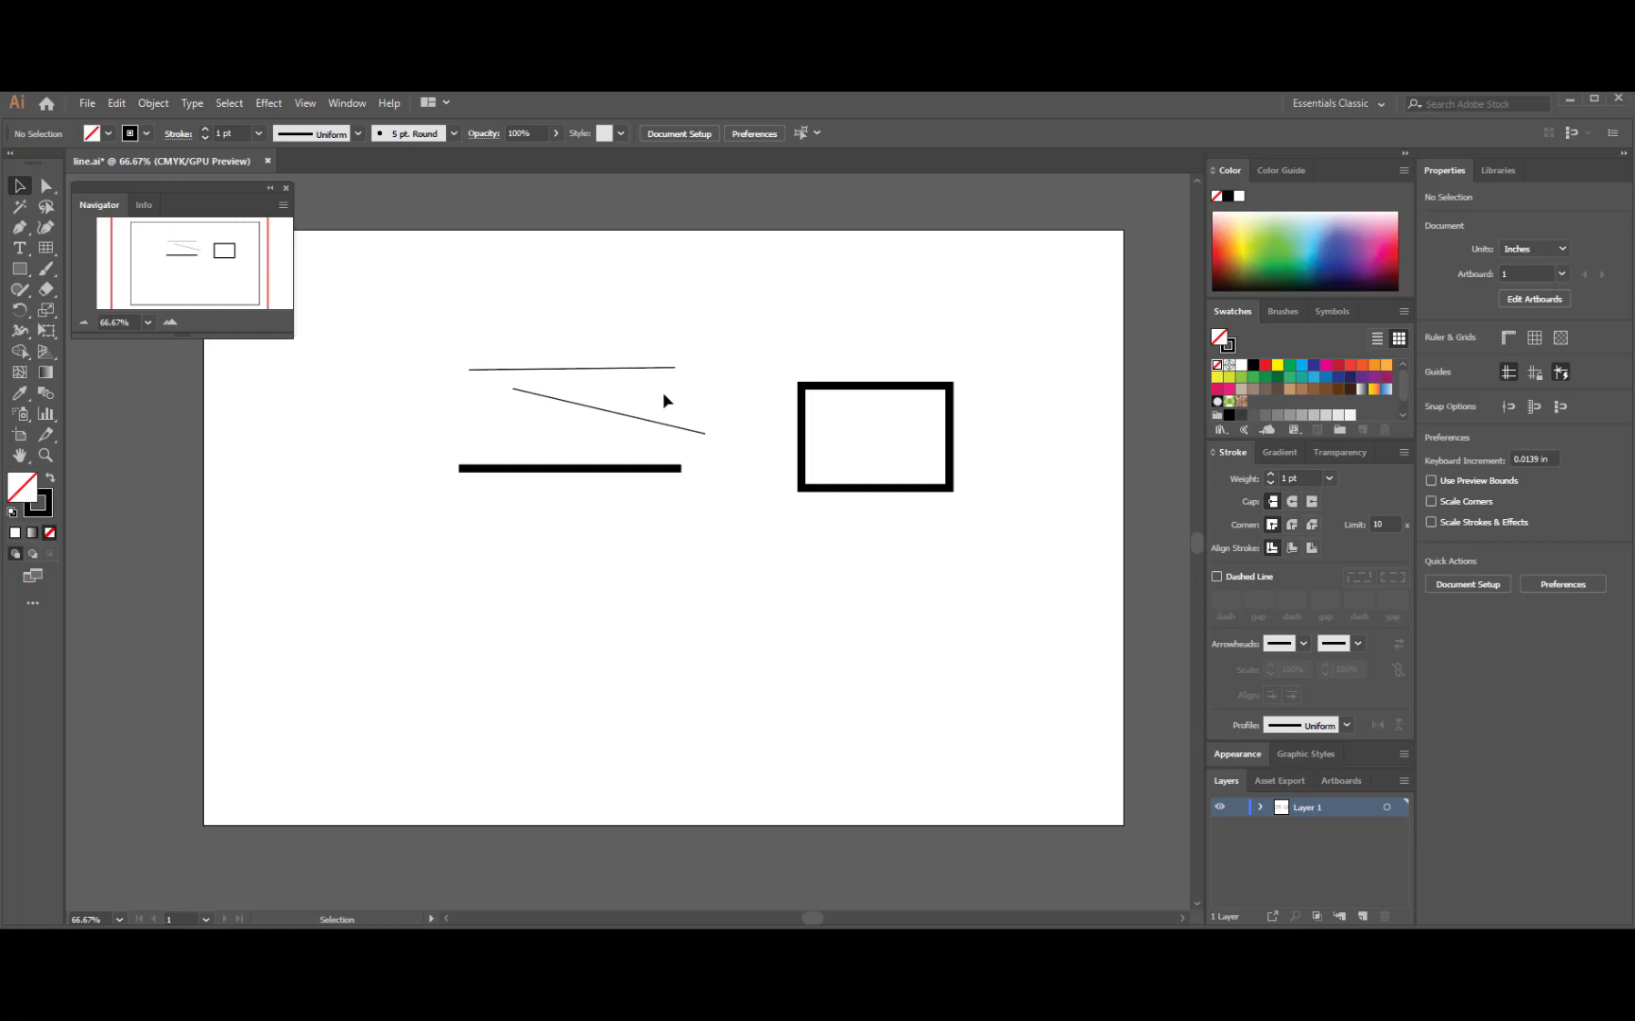
pyautogui.click(617, 413)
pyautogui.press('Delete')
pyautogui.click(615, 467)
pyautogui.press('Delete')
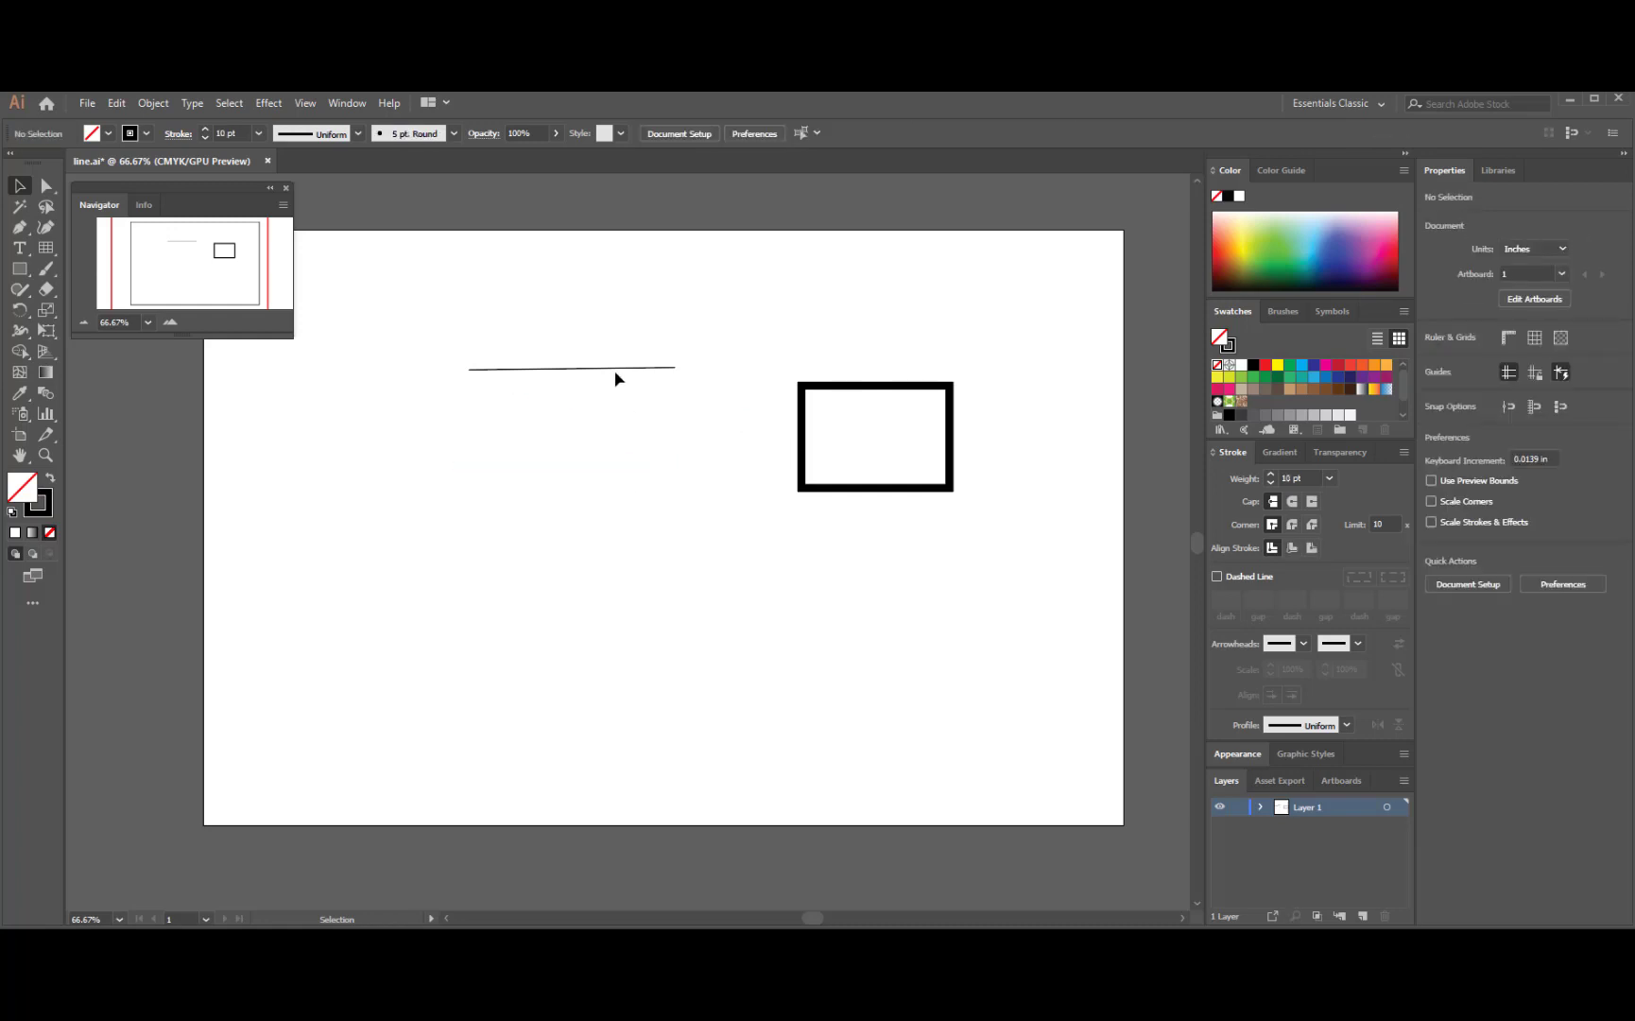
pyautogui.click(610, 372)
# Drag the thin line to the upper right, place the rectangle just below it, and deselect.
pyautogui.moveTo(595, 372); pyautogui.dragTo(956, 304)
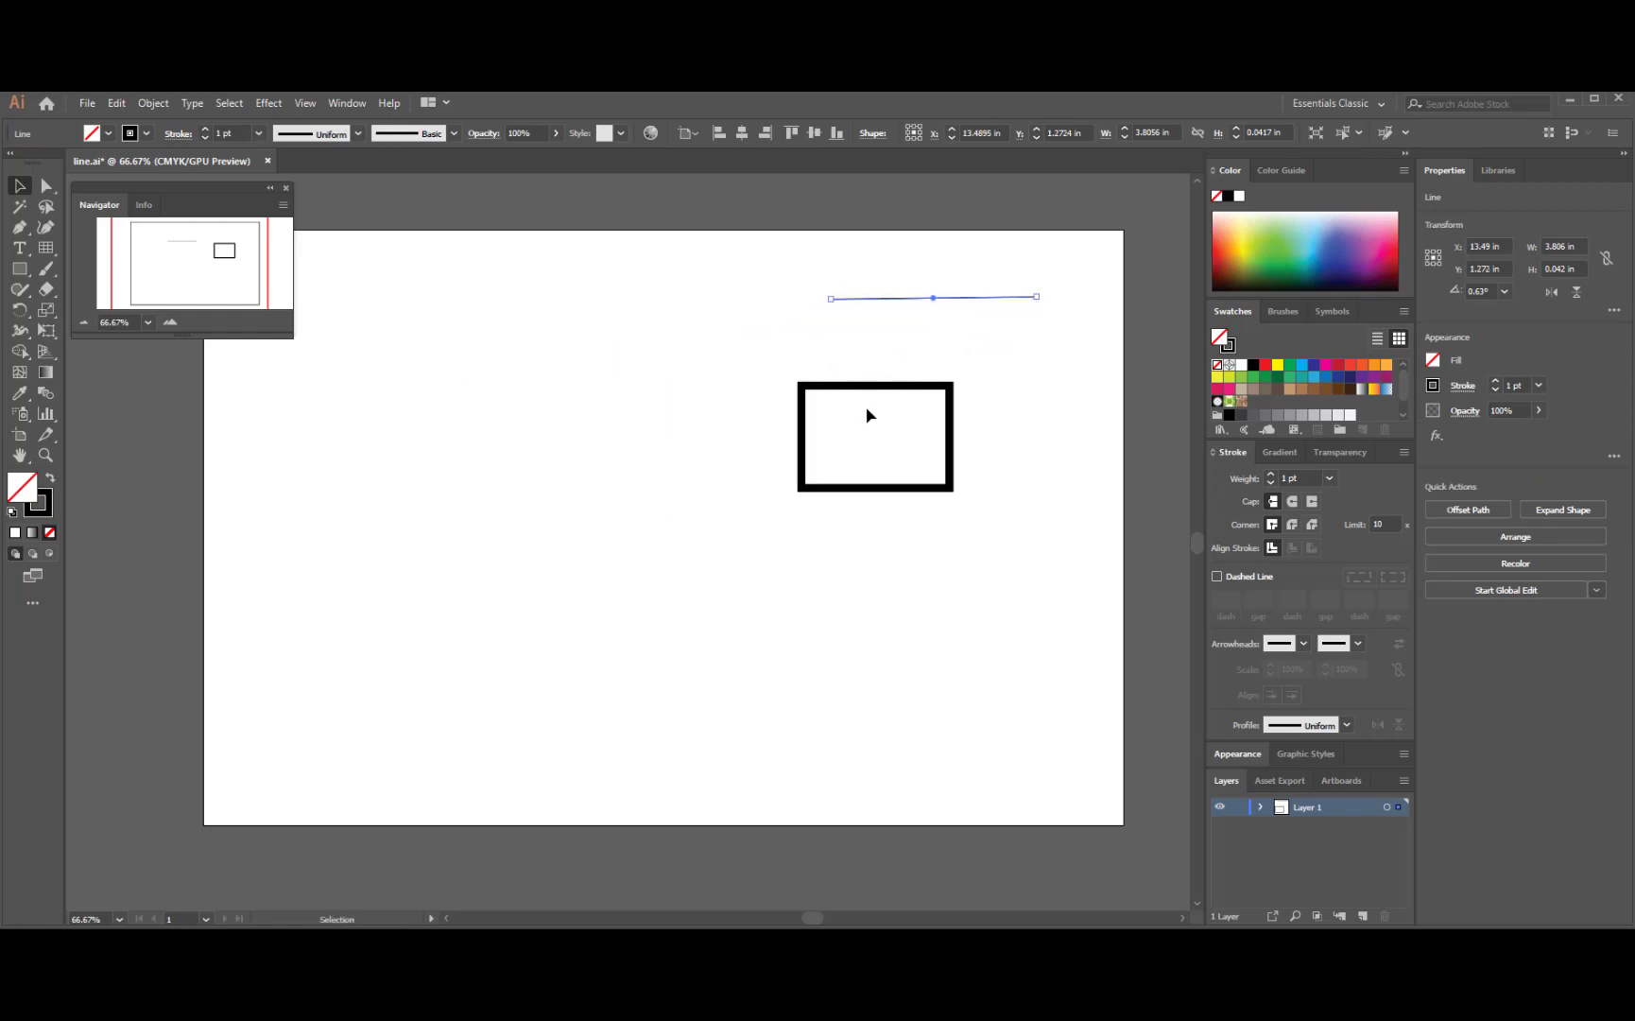
pyautogui.moveTo(878, 390); pyautogui.dragTo(955, 350)
pyautogui.click(692, 530)
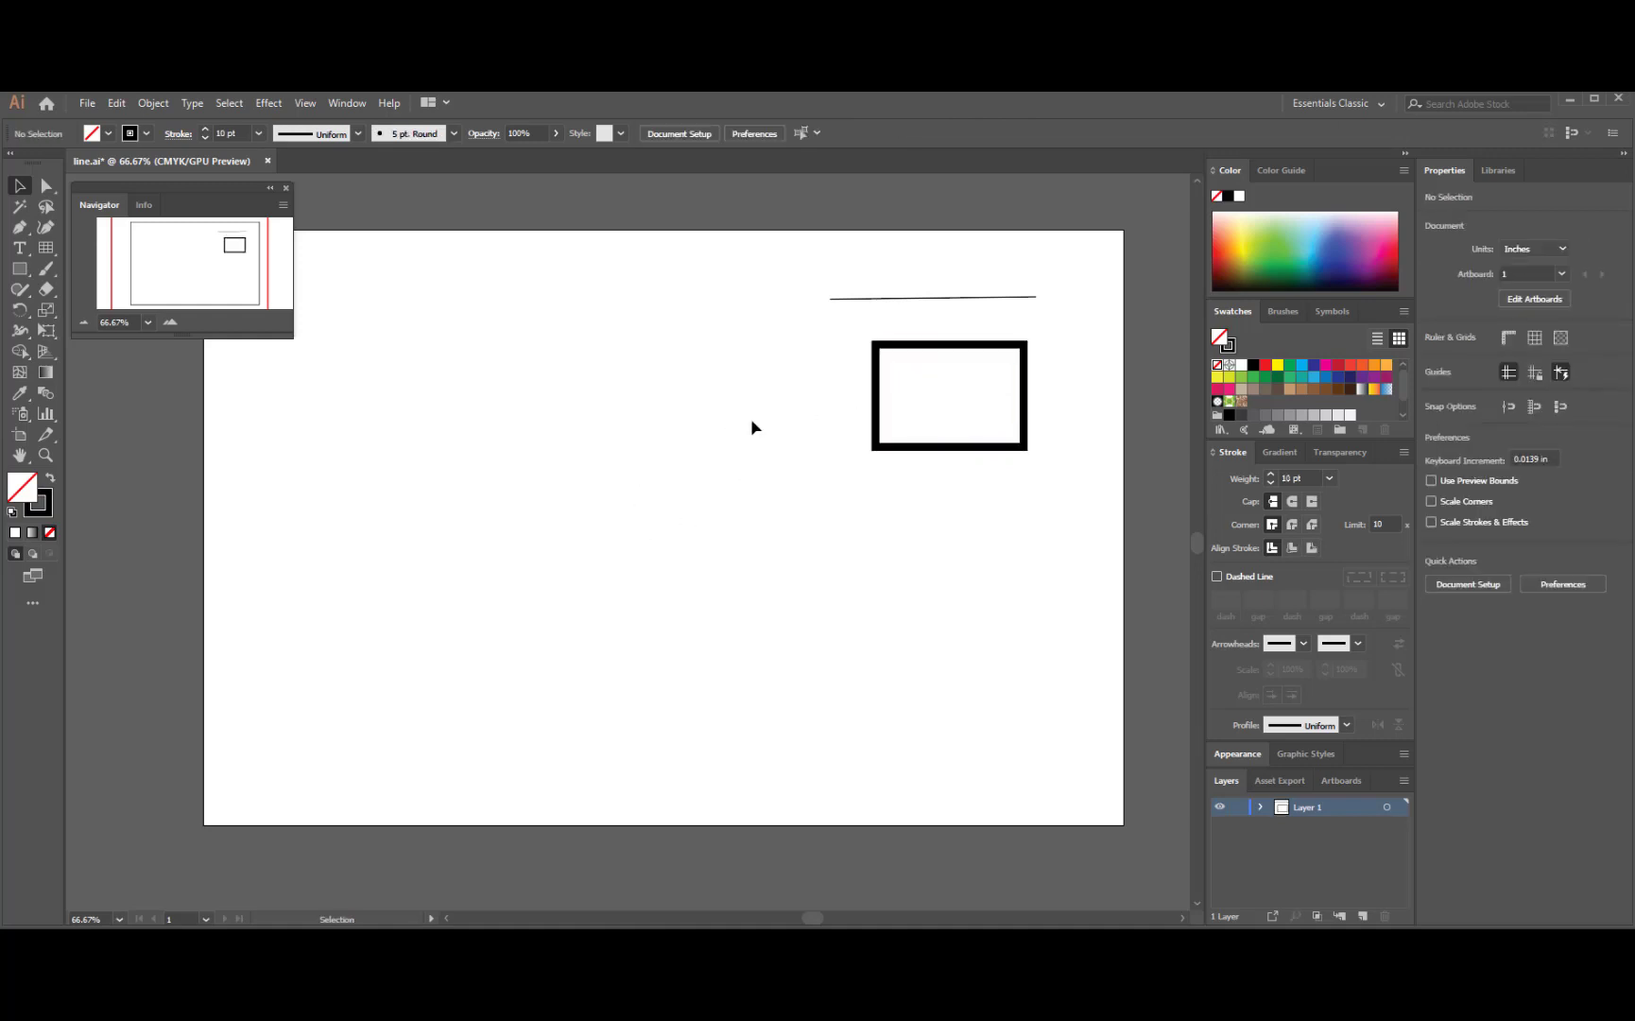
# Draw a thick Pen-tool S-curve with smooth anchors ending in a sharp zigzag, upper-left.
pyautogui.click(25, 226)
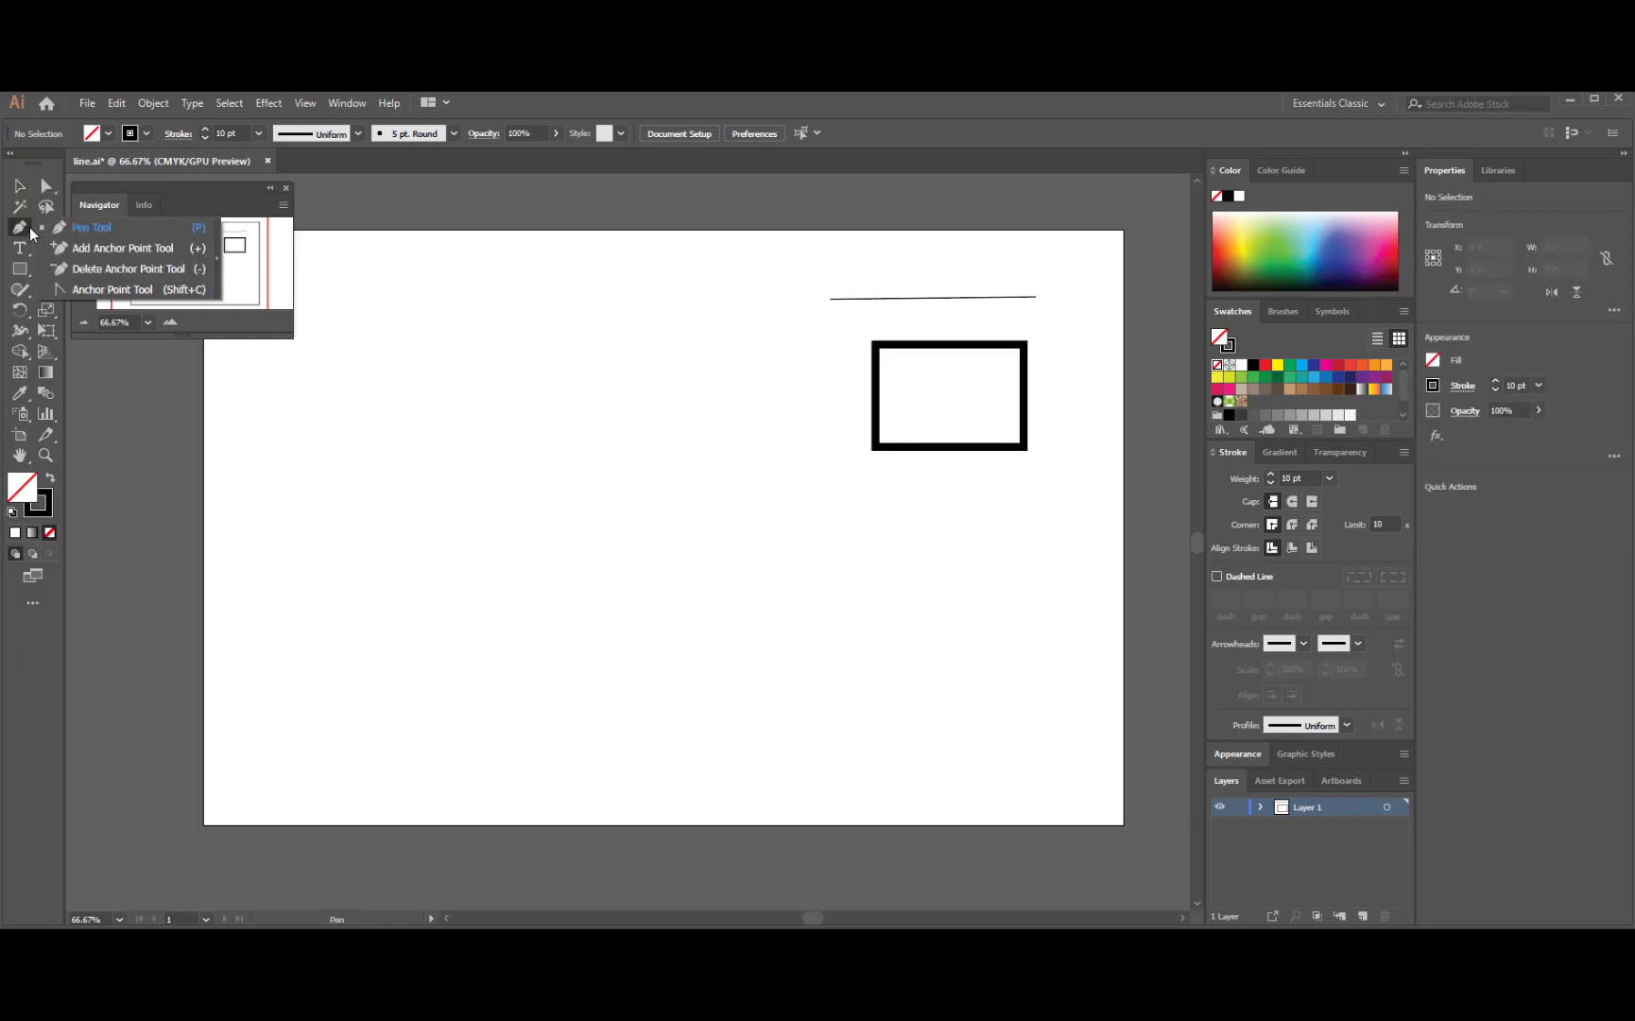
pyautogui.click(406, 379)
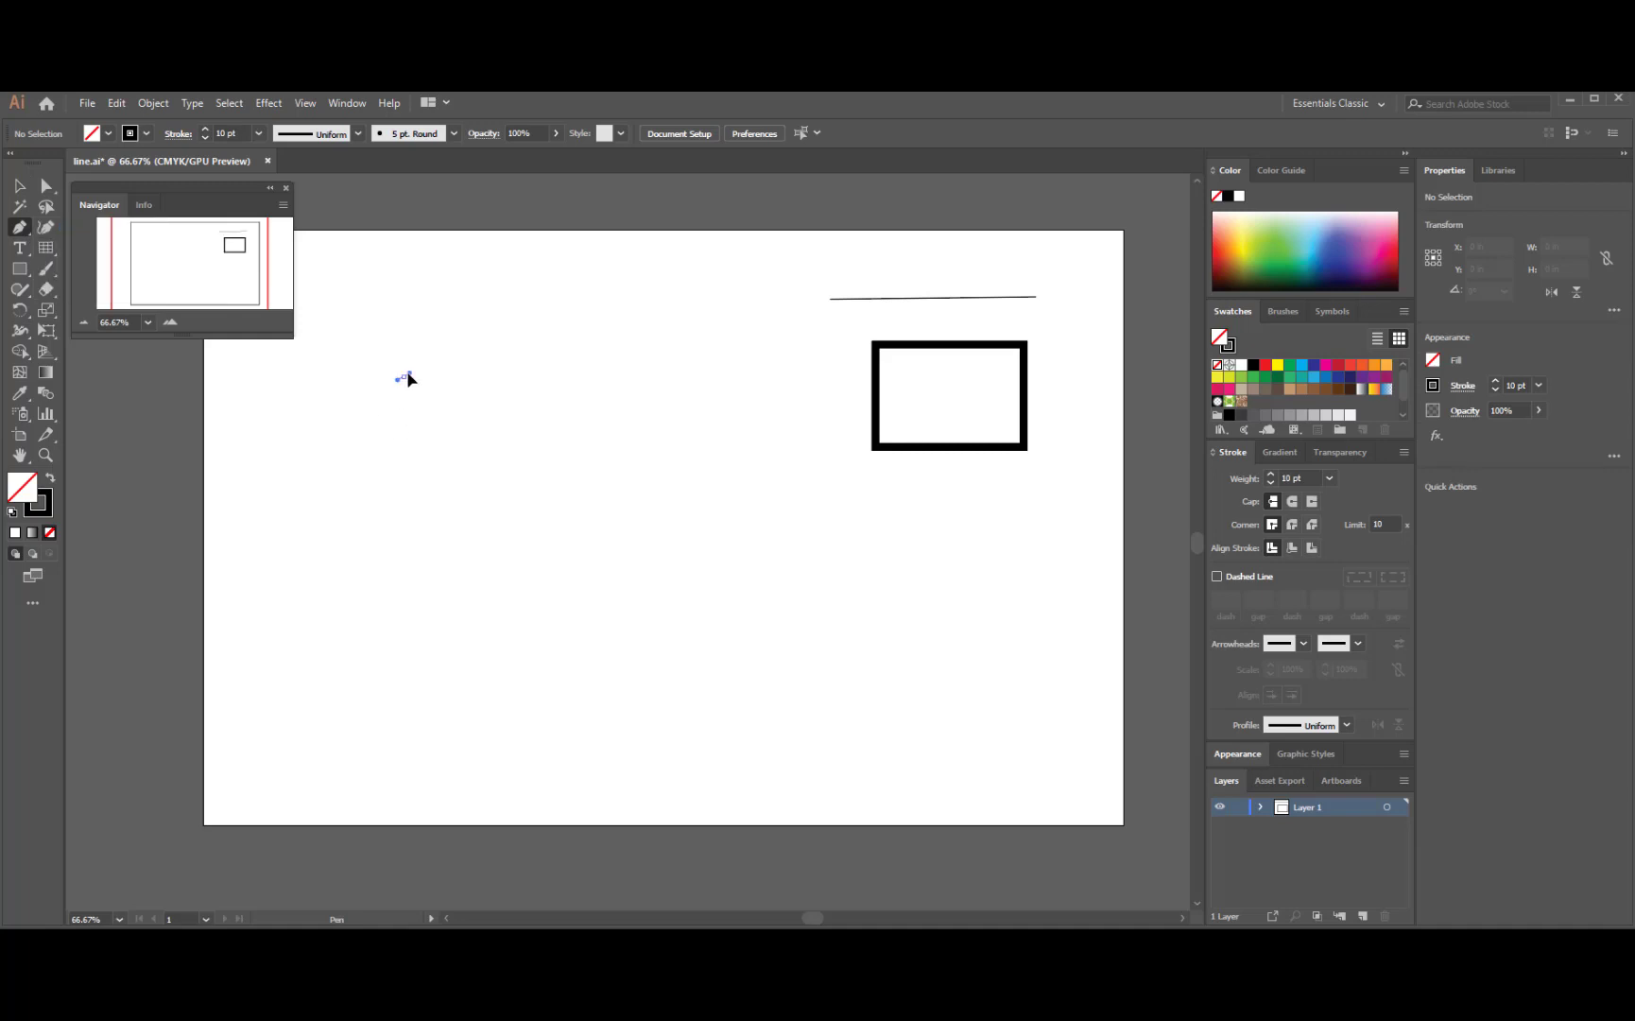
pyautogui.moveTo(406, 379); pyautogui.dragTo(501, 323)
pyautogui.moveTo(500, 319); pyautogui.dragTo(501, 320)
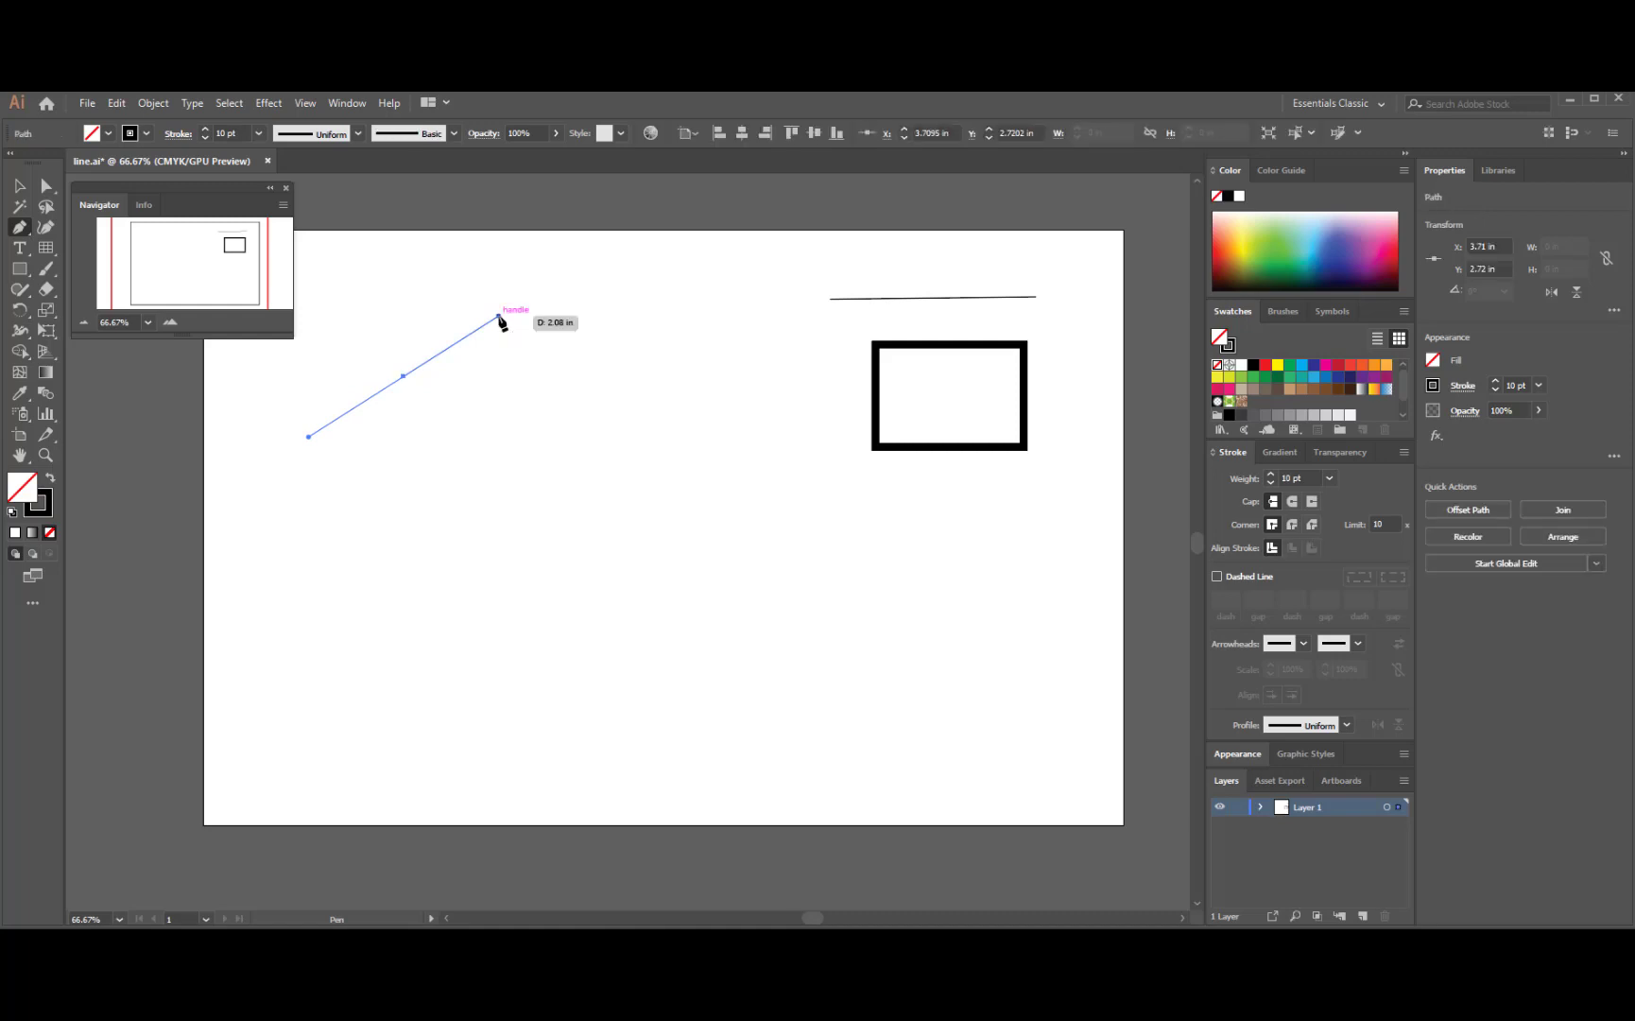
pyautogui.click(593, 378)
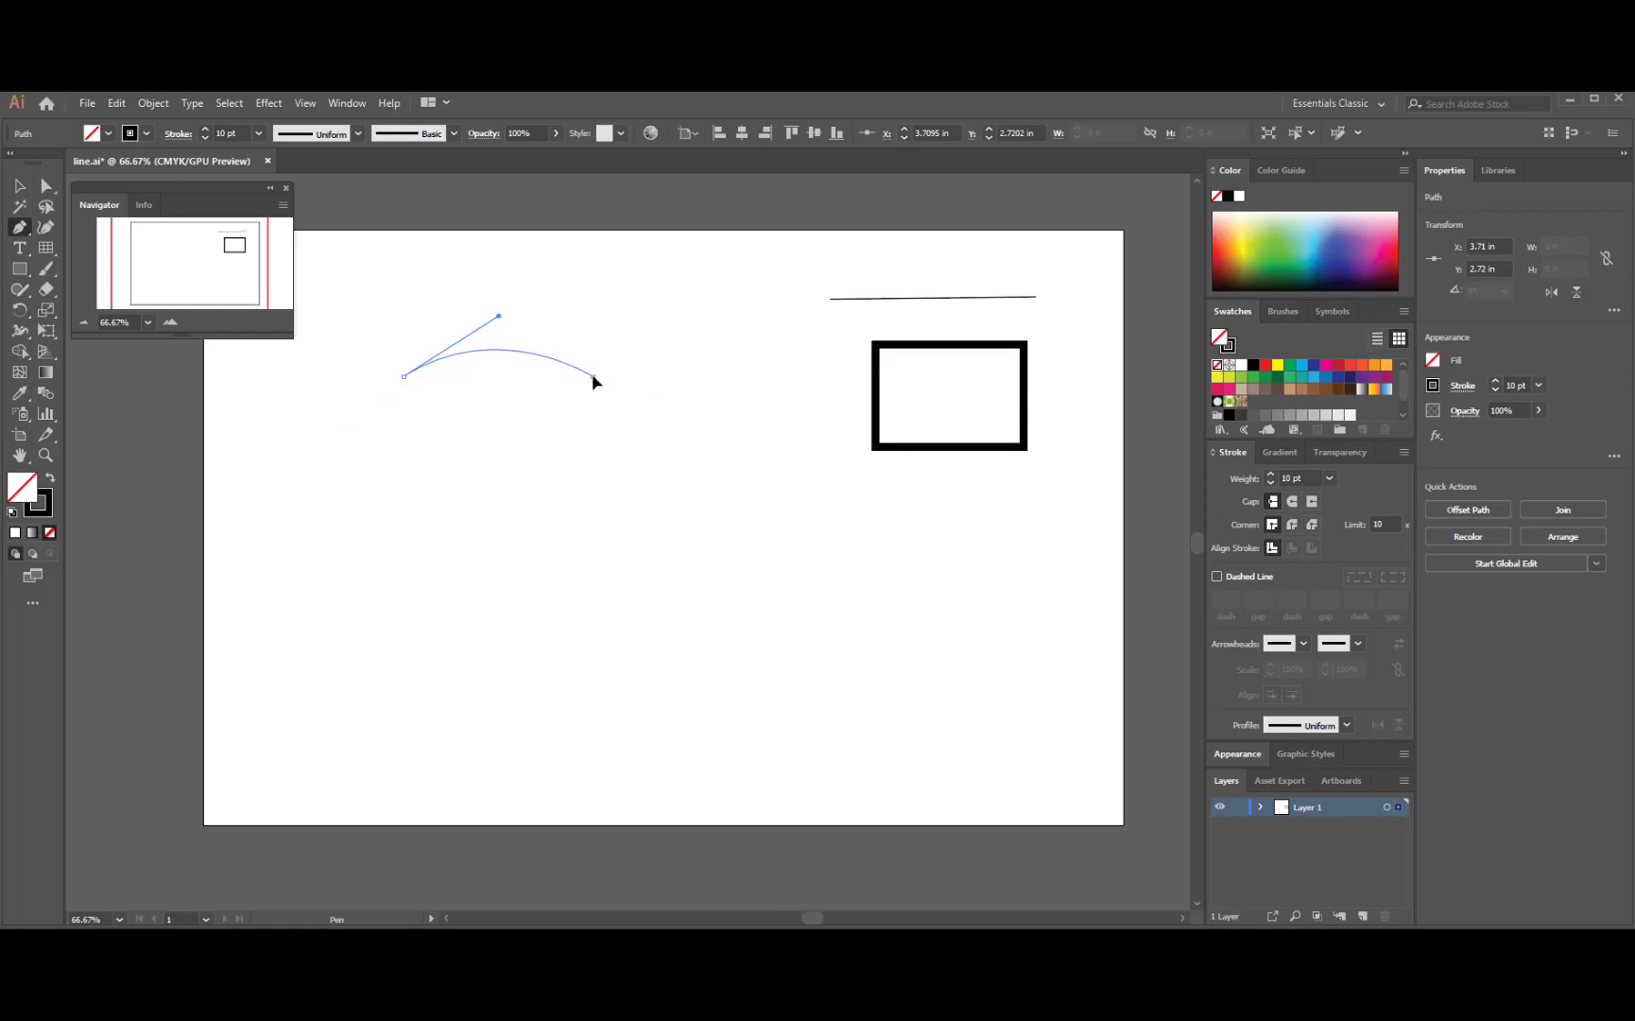
pyautogui.moveTo(594, 380); pyautogui.dragTo(654, 450)
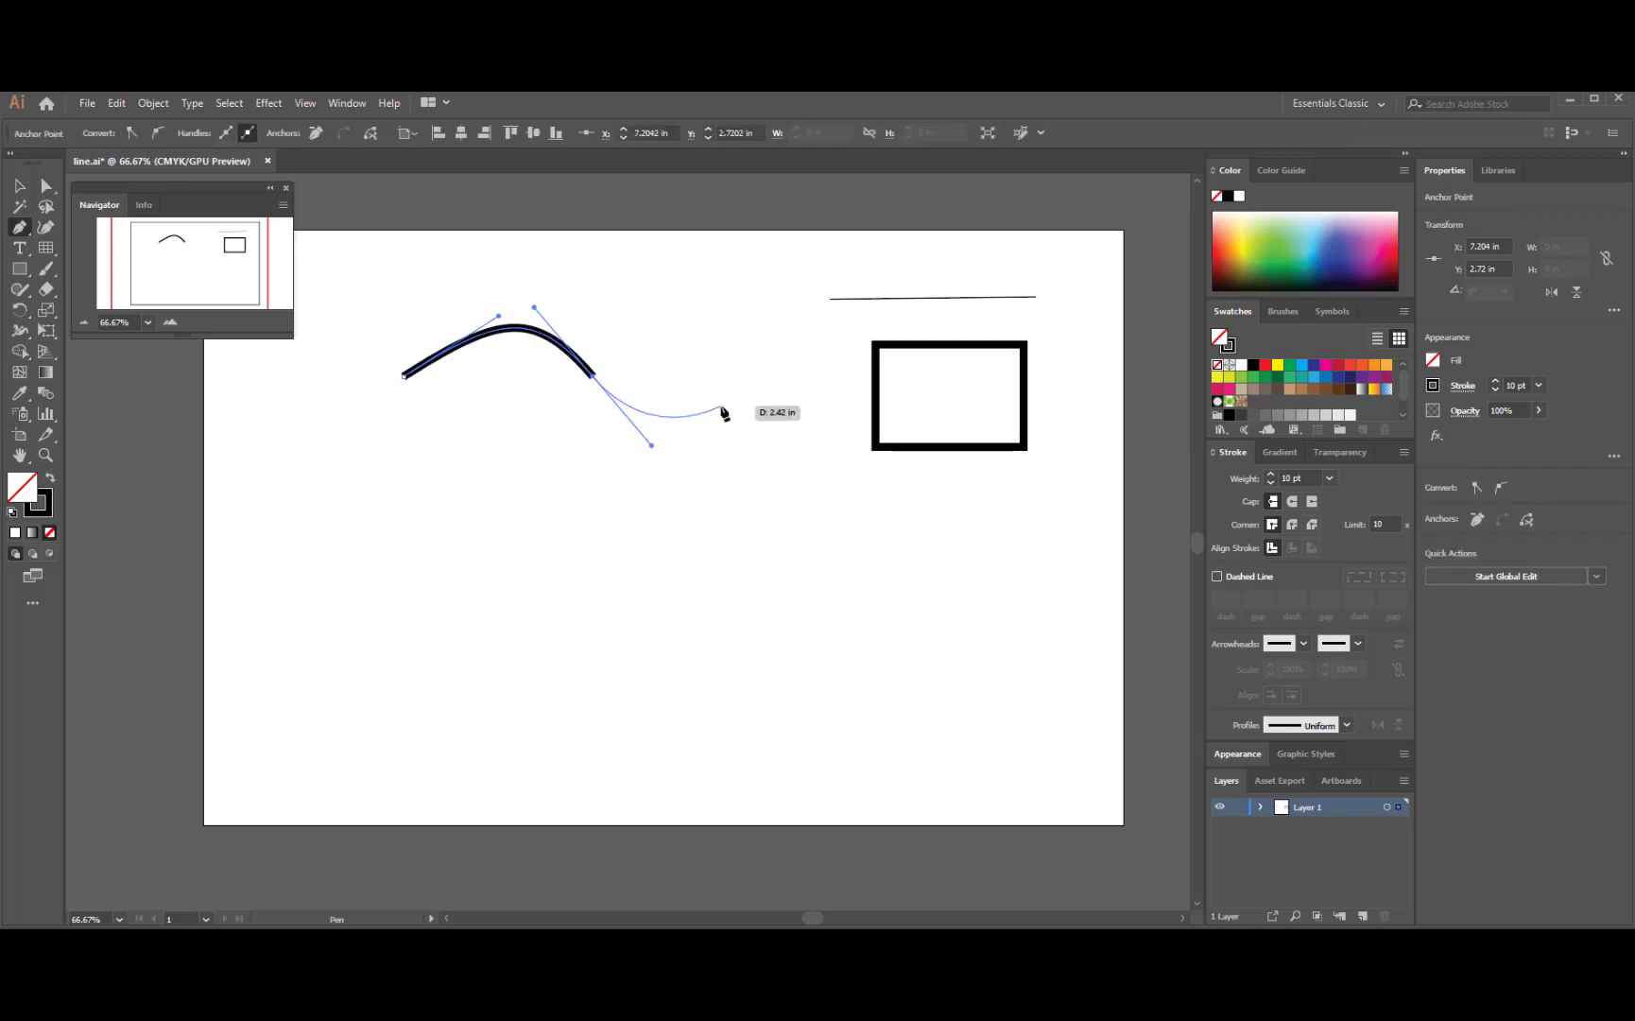
pyautogui.moveTo(753, 380); pyautogui.dragTo(810, 330)
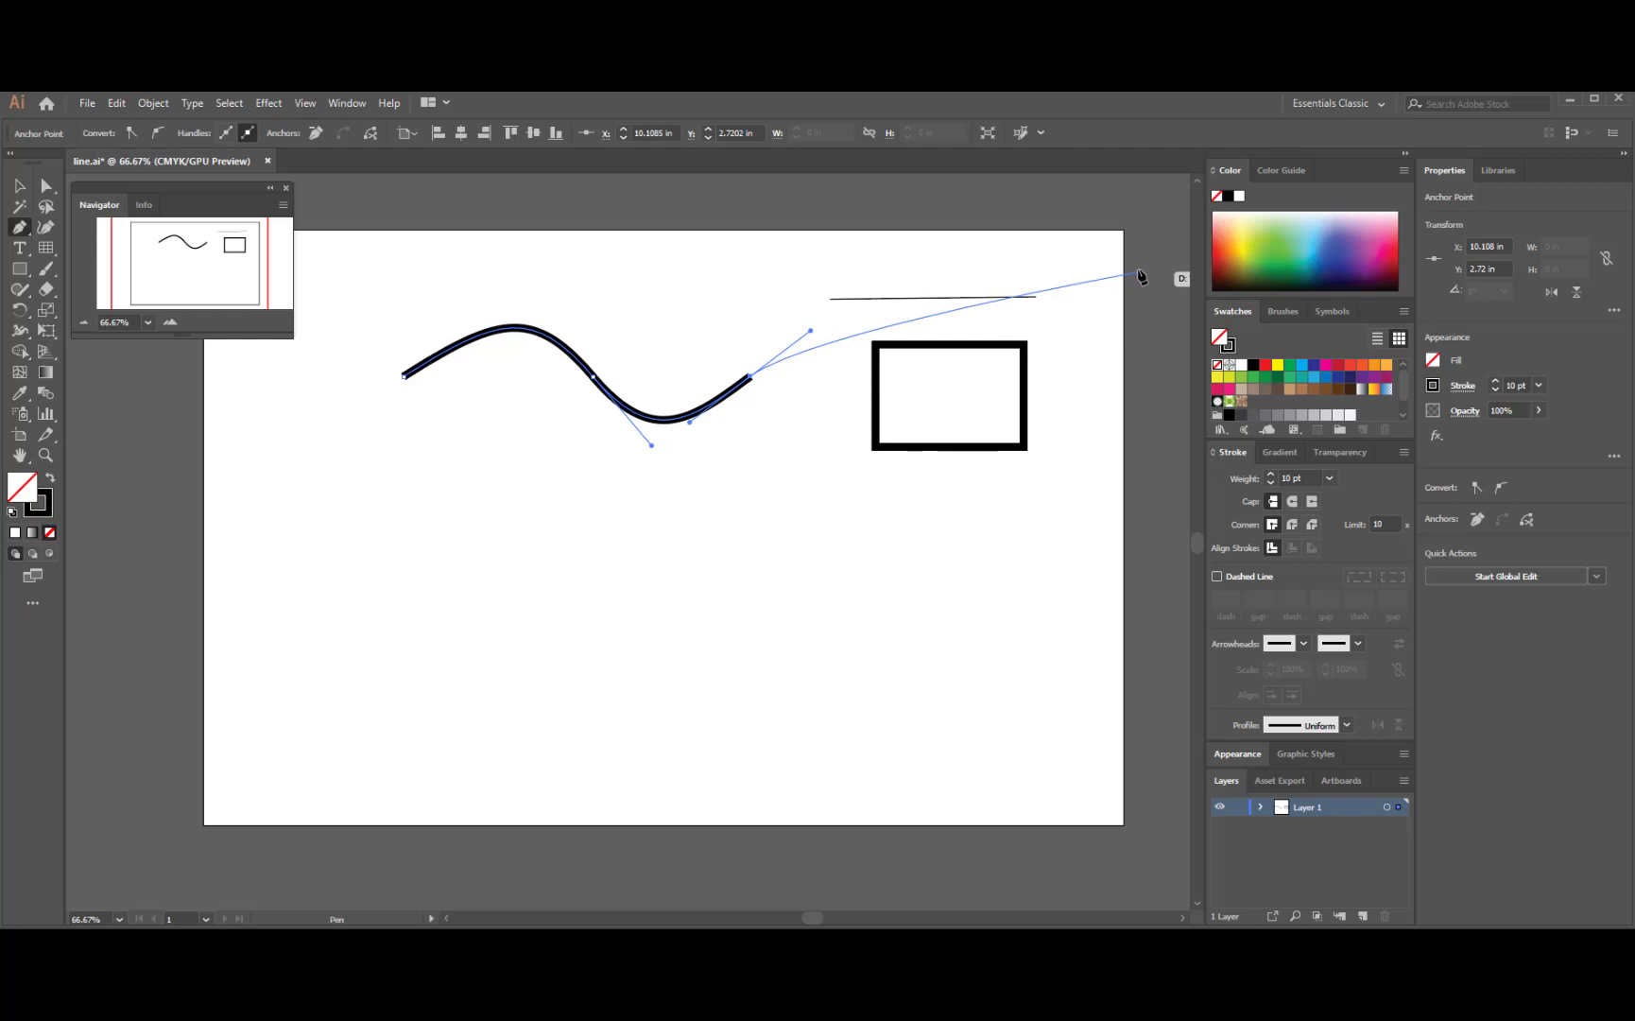
pyautogui.click(743, 277)
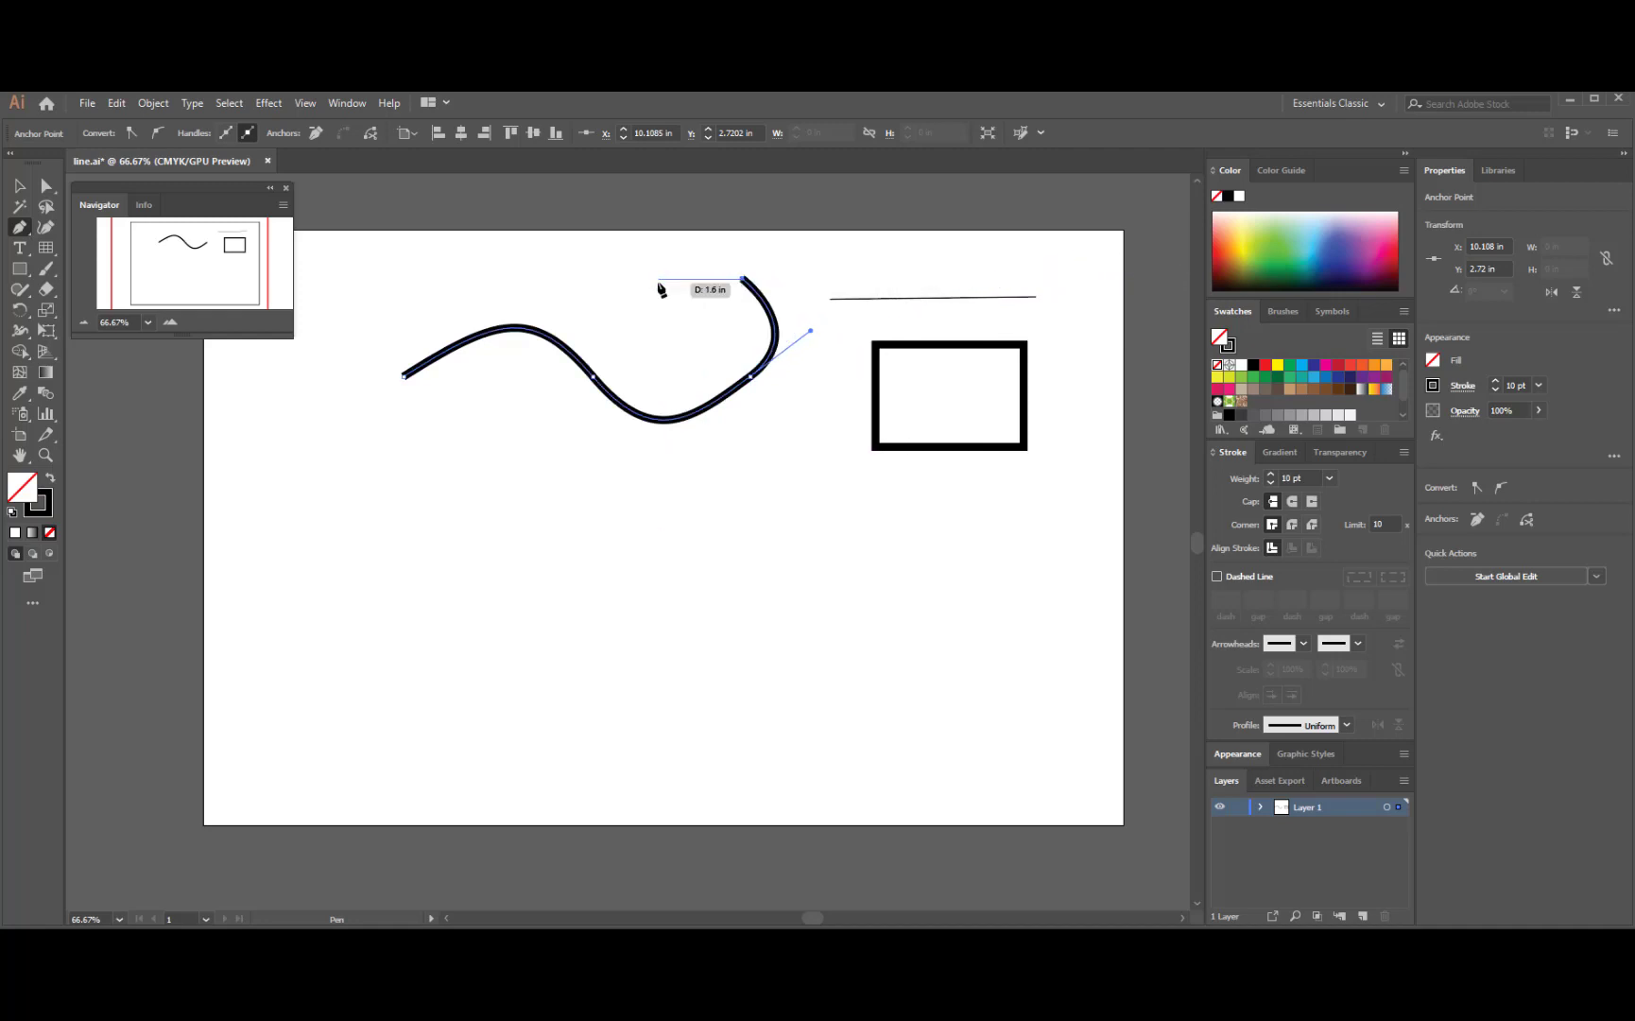
pyautogui.moveTo(653, 317)
pyautogui.mouseDown()
pyautogui.moveTo(661, 335)
pyautogui.moveTo(555, 274)
pyautogui.moveTo(572, 252)
pyautogui.moveTo(551, 250)
pyautogui.moveTo(150, 323)
pyautogui.moveTo(34, 240)
pyautogui.moveTo(394, 409)
pyautogui.moveTo(382, 342)
pyautogui.mouseUp()
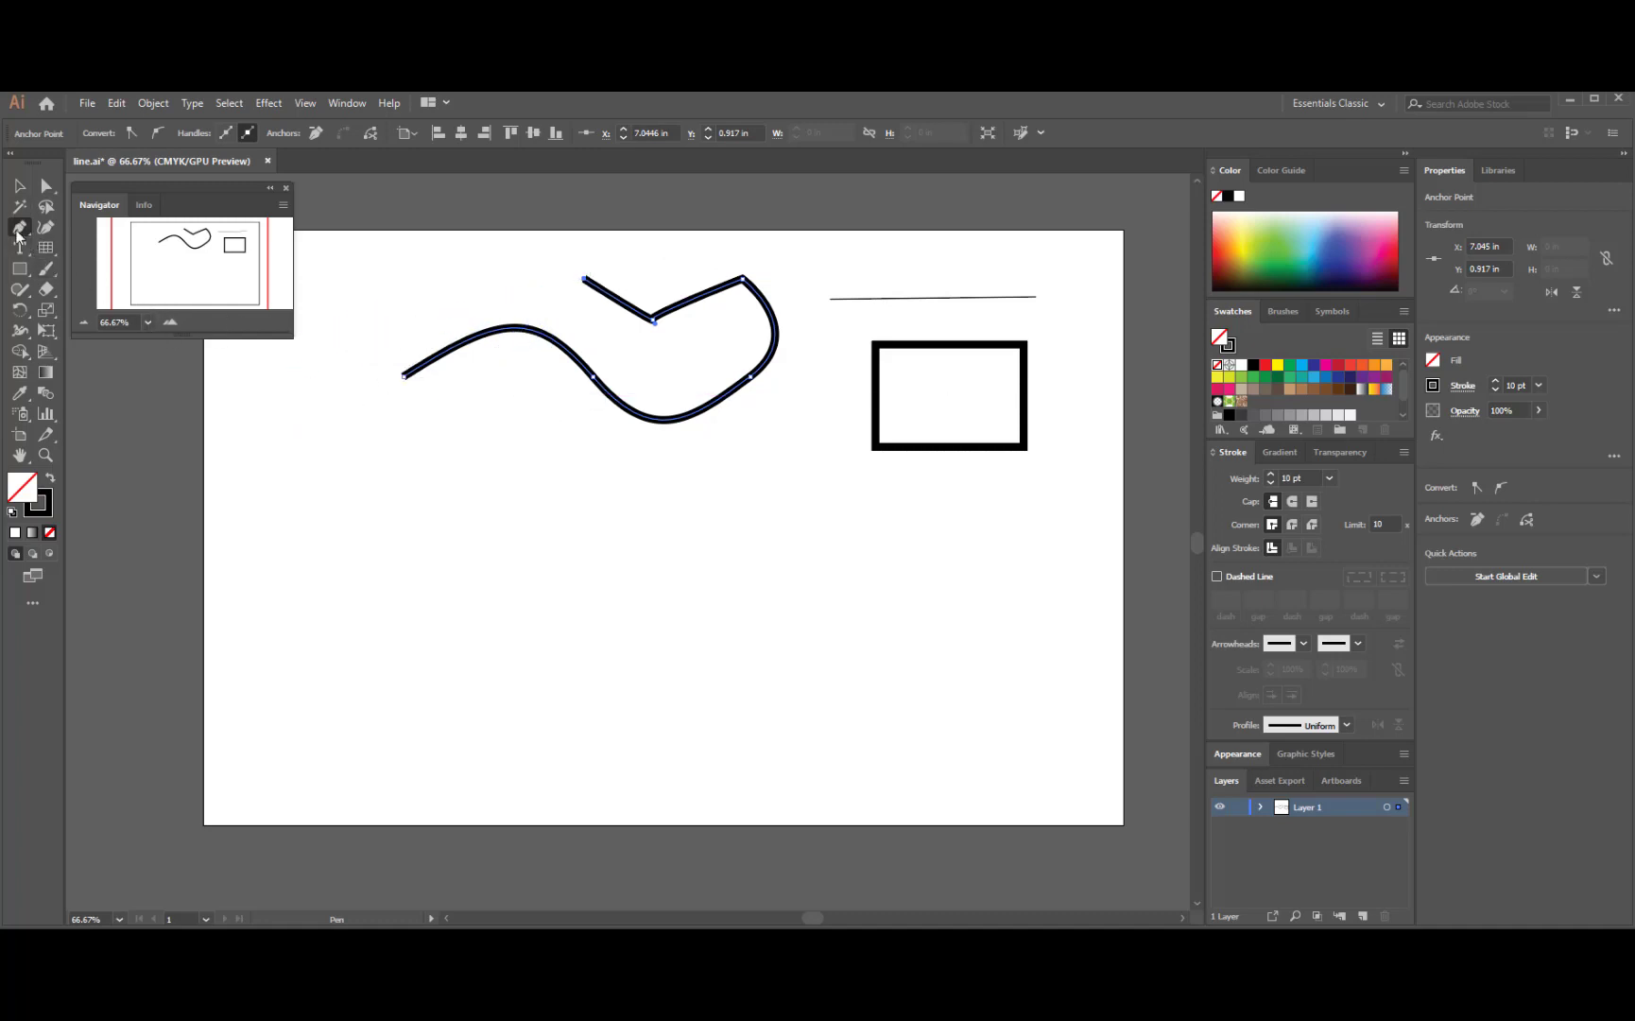
pyautogui.click(17, 188)
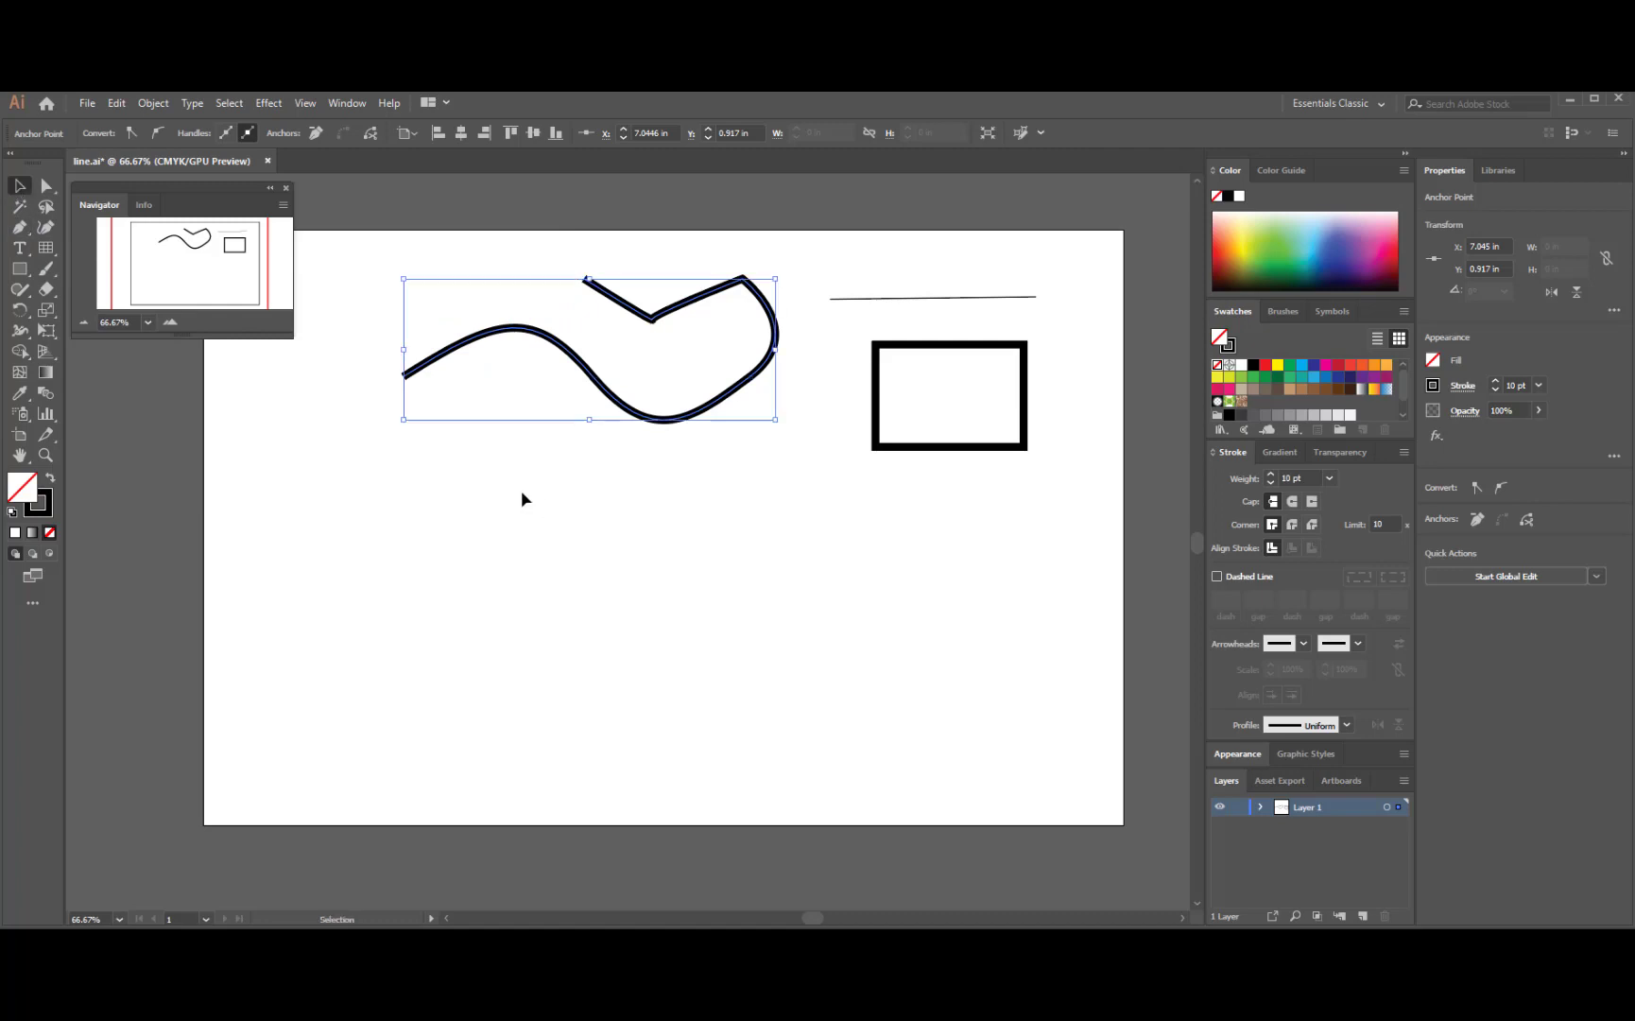
# Draw a straight horizontal line with two Pen clicks and move it up-left below the curve.
pyautogui.click(18, 227)
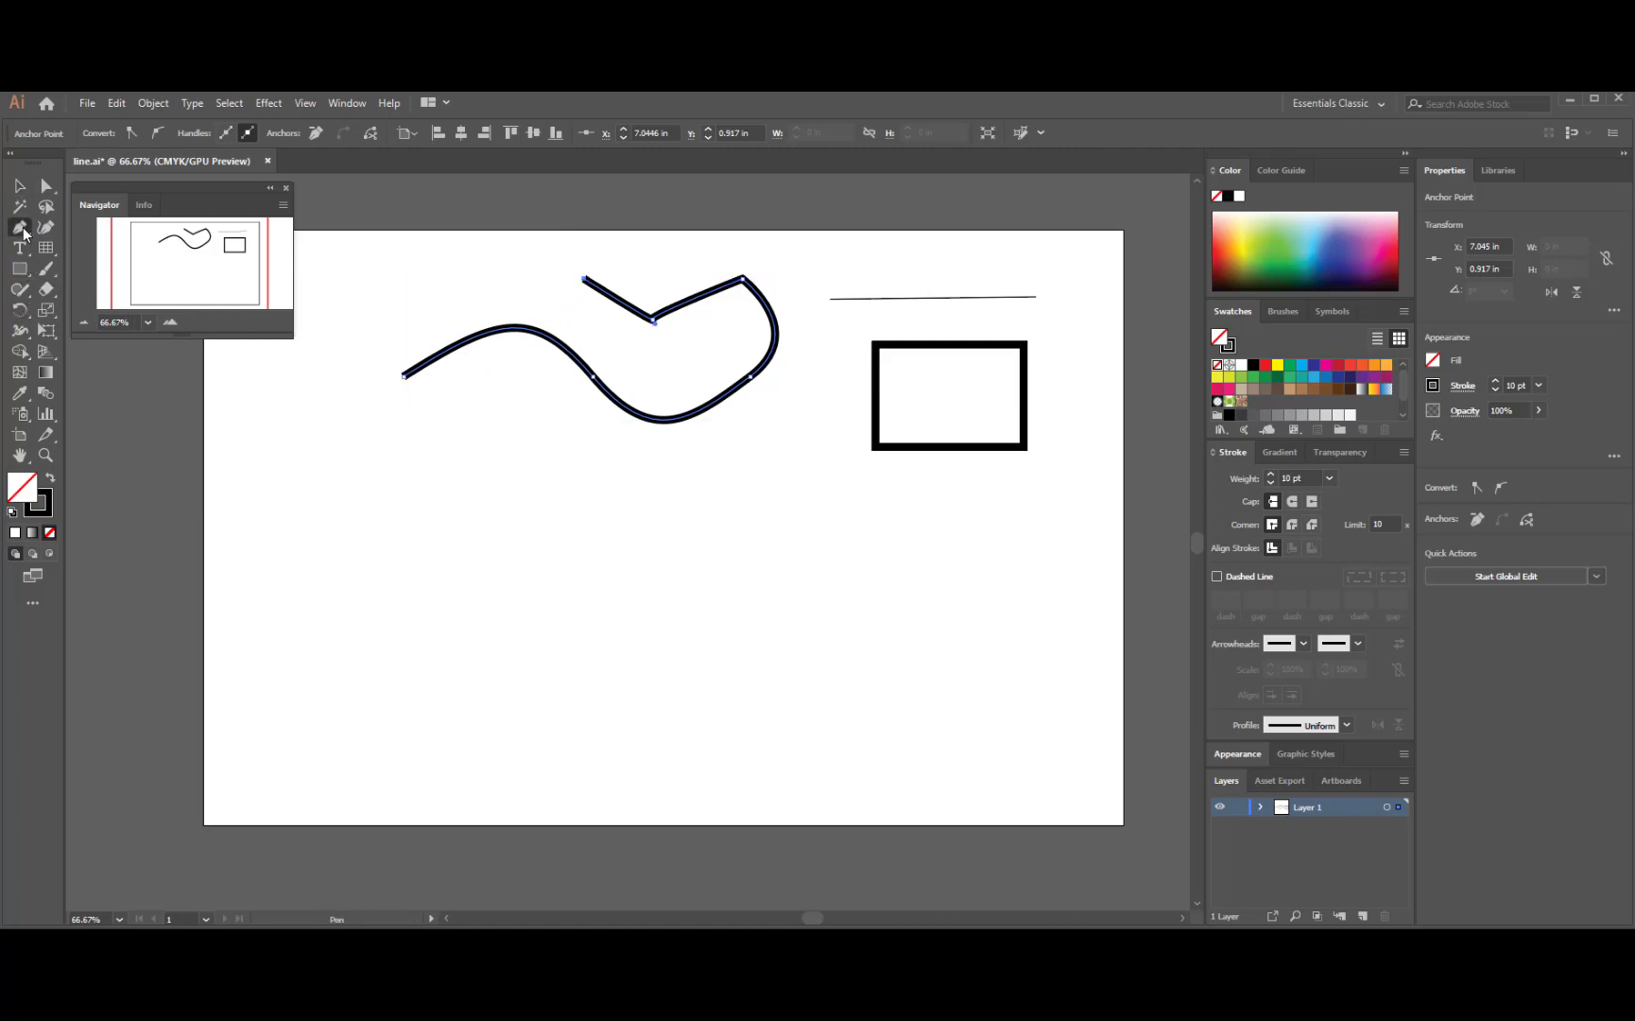
pyautogui.click(438, 504)
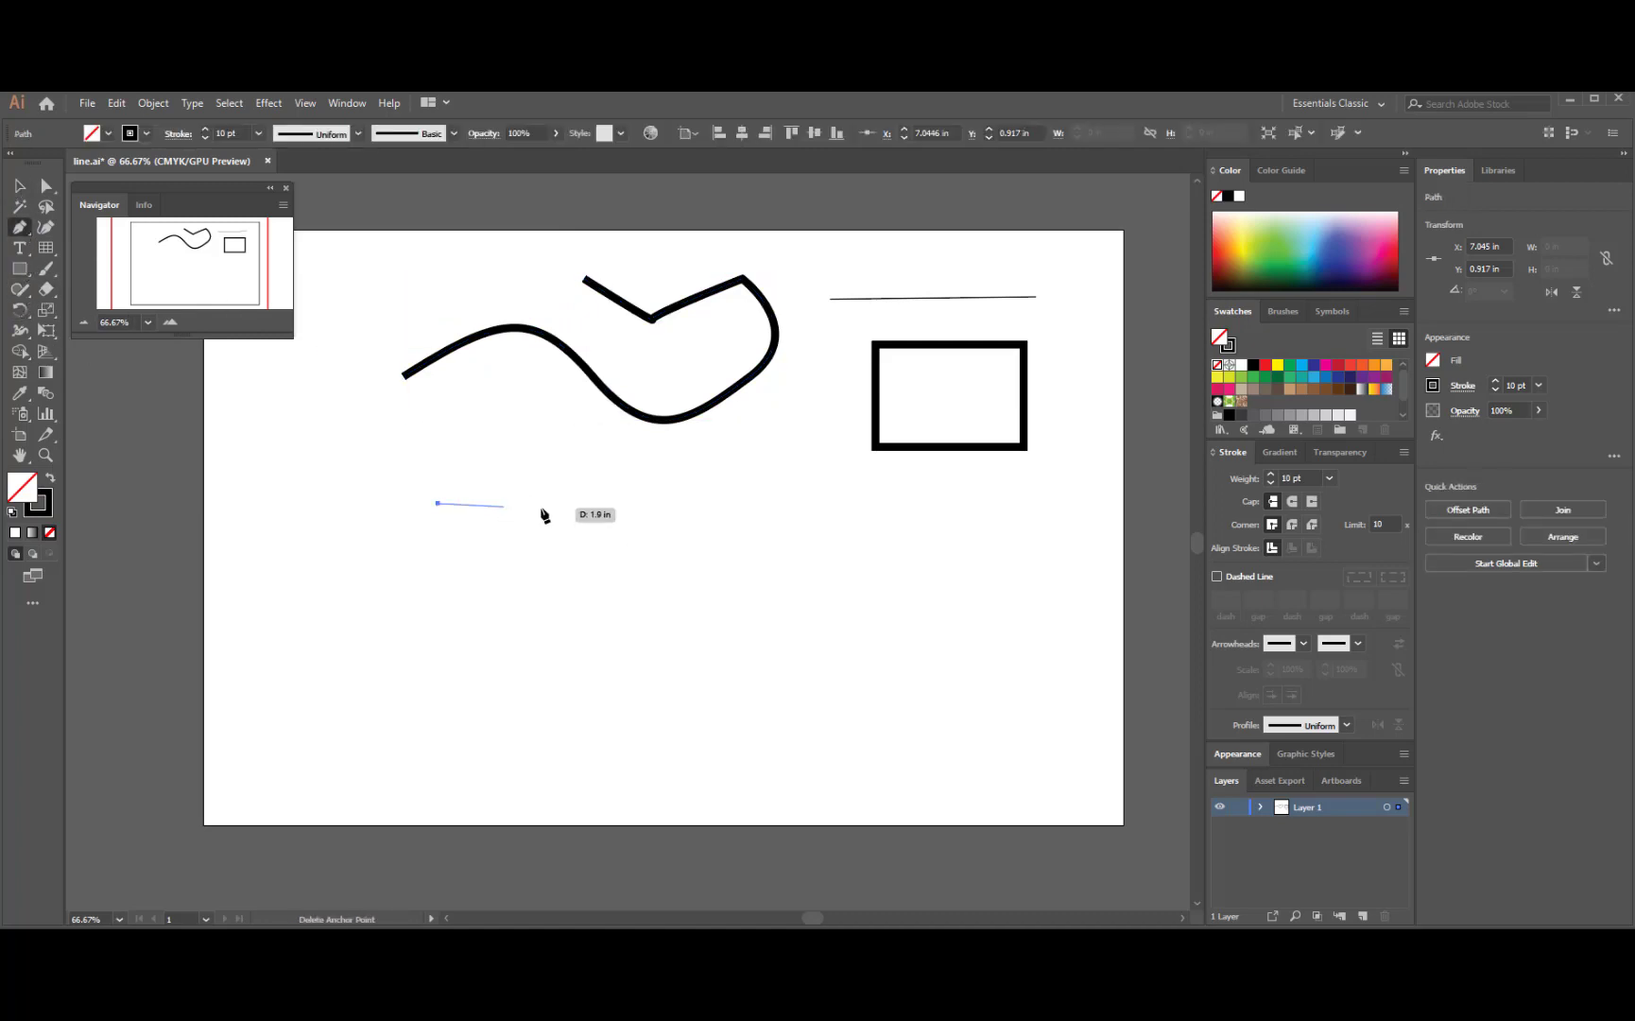
pyautogui.click(664, 503)
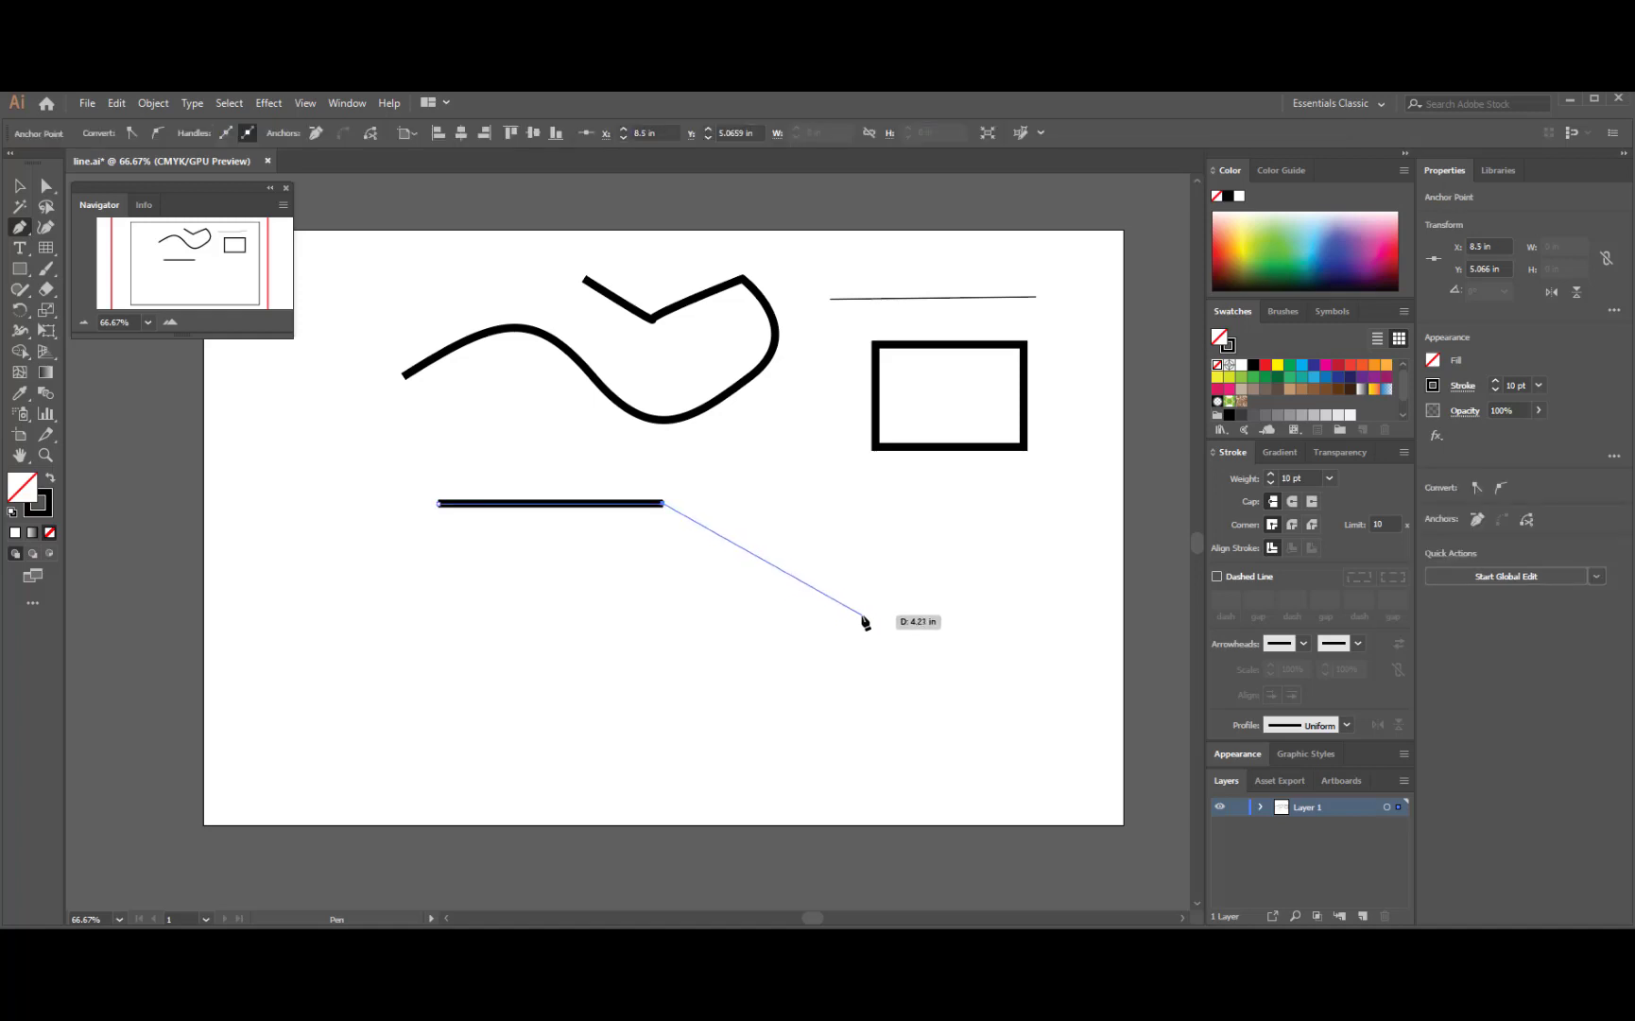
pyautogui.click(19, 185)
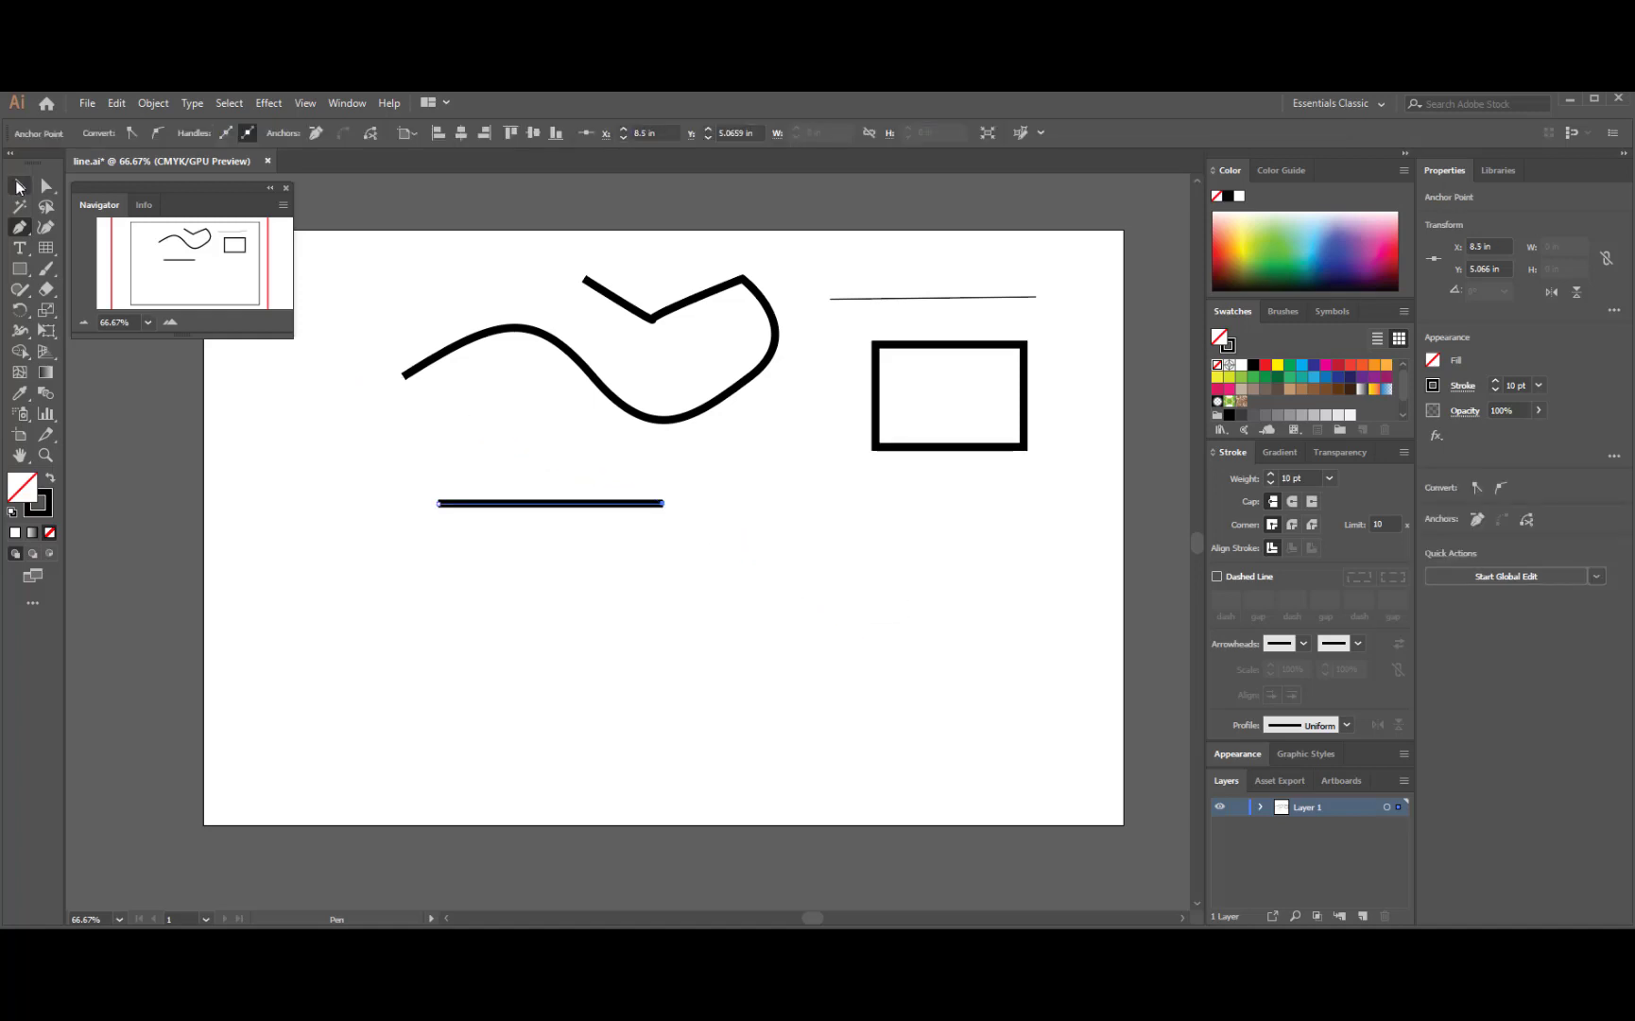
pyautogui.moveTo(613, 510); pyautogui.dragTo(449, 443)
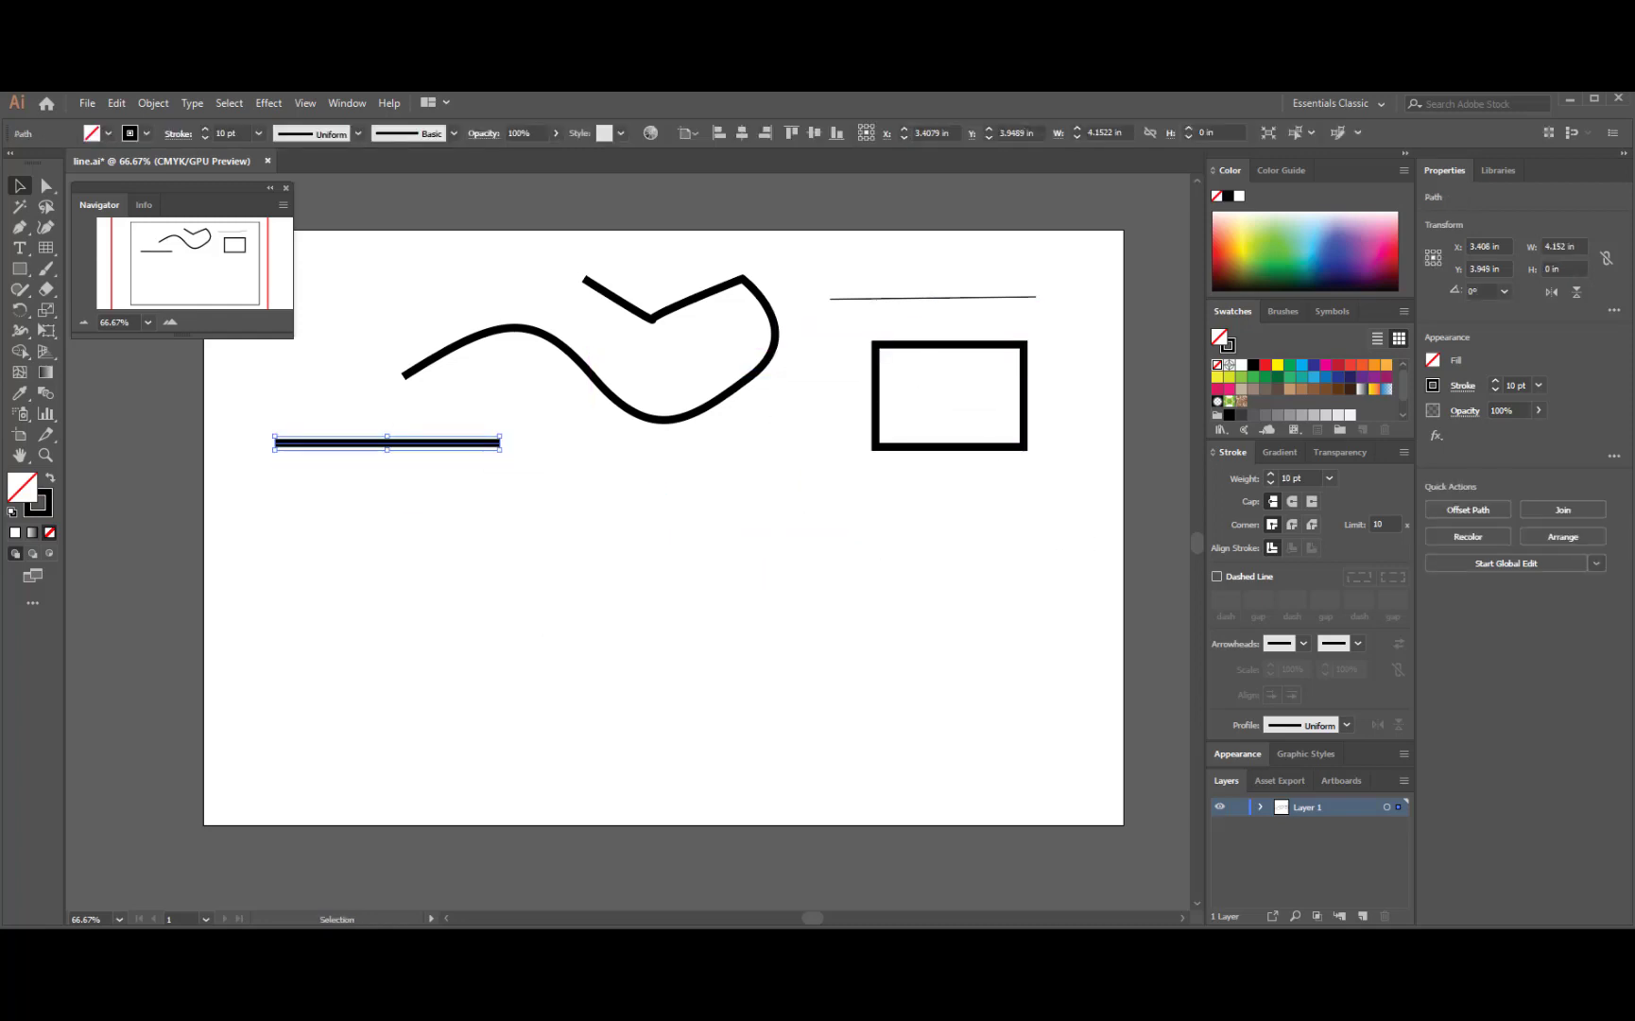
# Draw a closed four-sided Pen path below the line, Shift-constraining the vertical side, then select it.
pyautogui.click(19, 227)
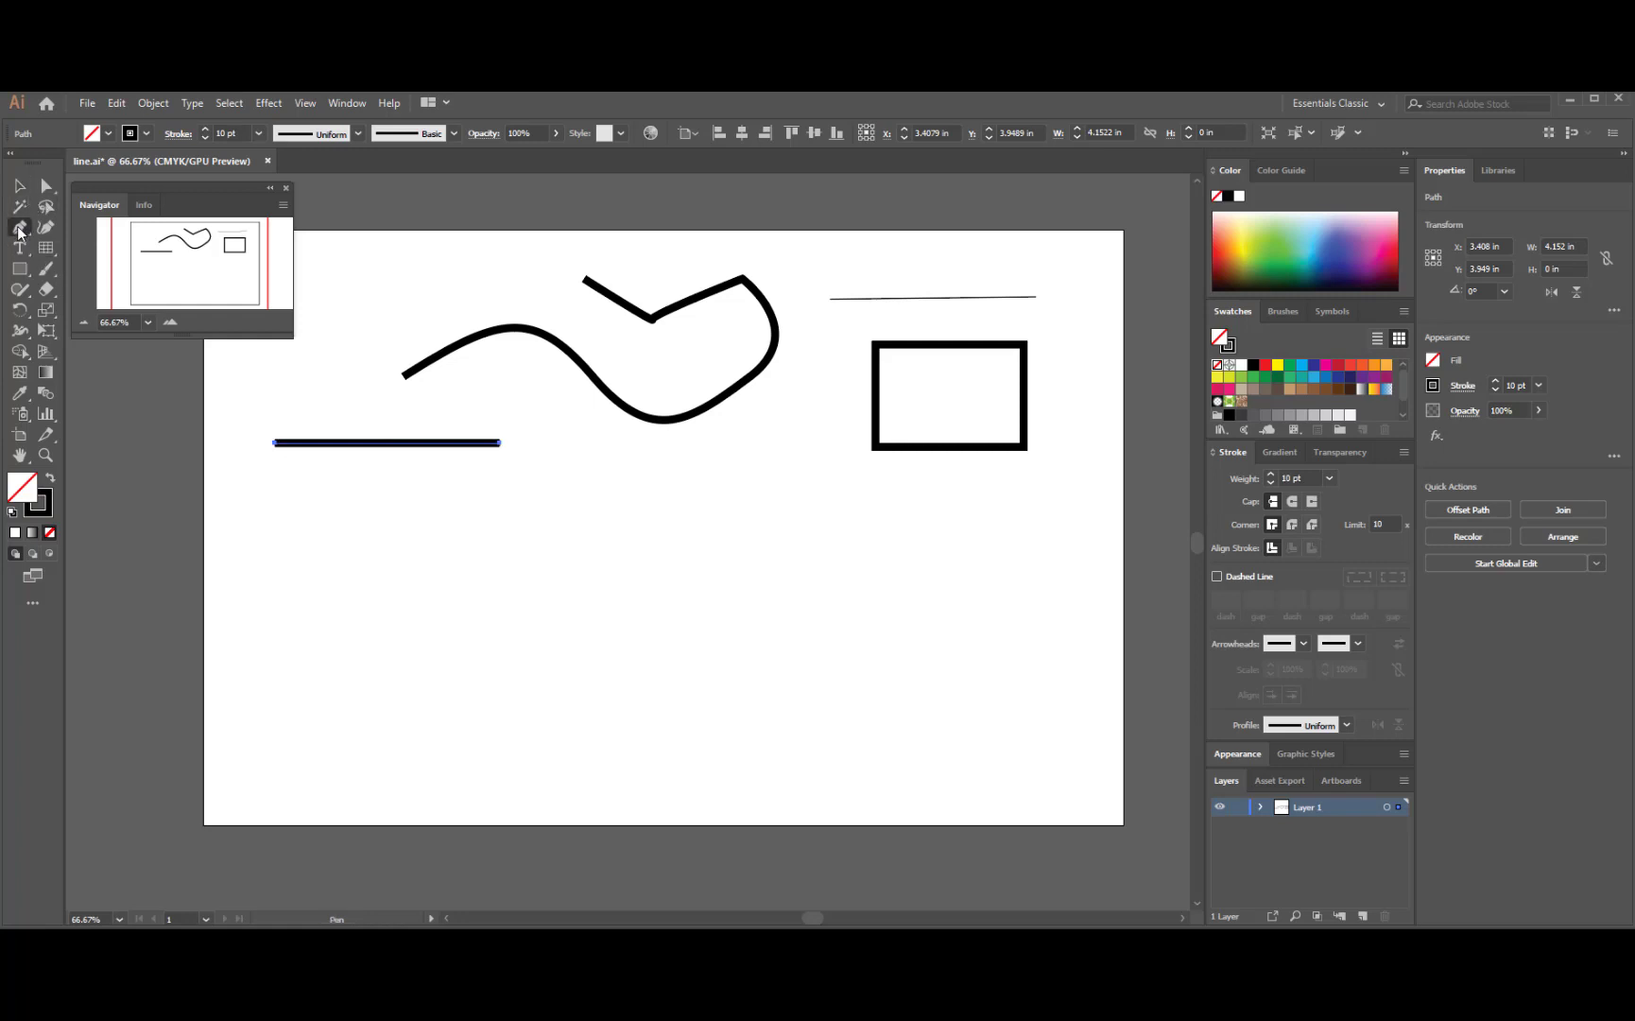
pyautogui.click(315, 520)
pyautogui.click(500, 521)
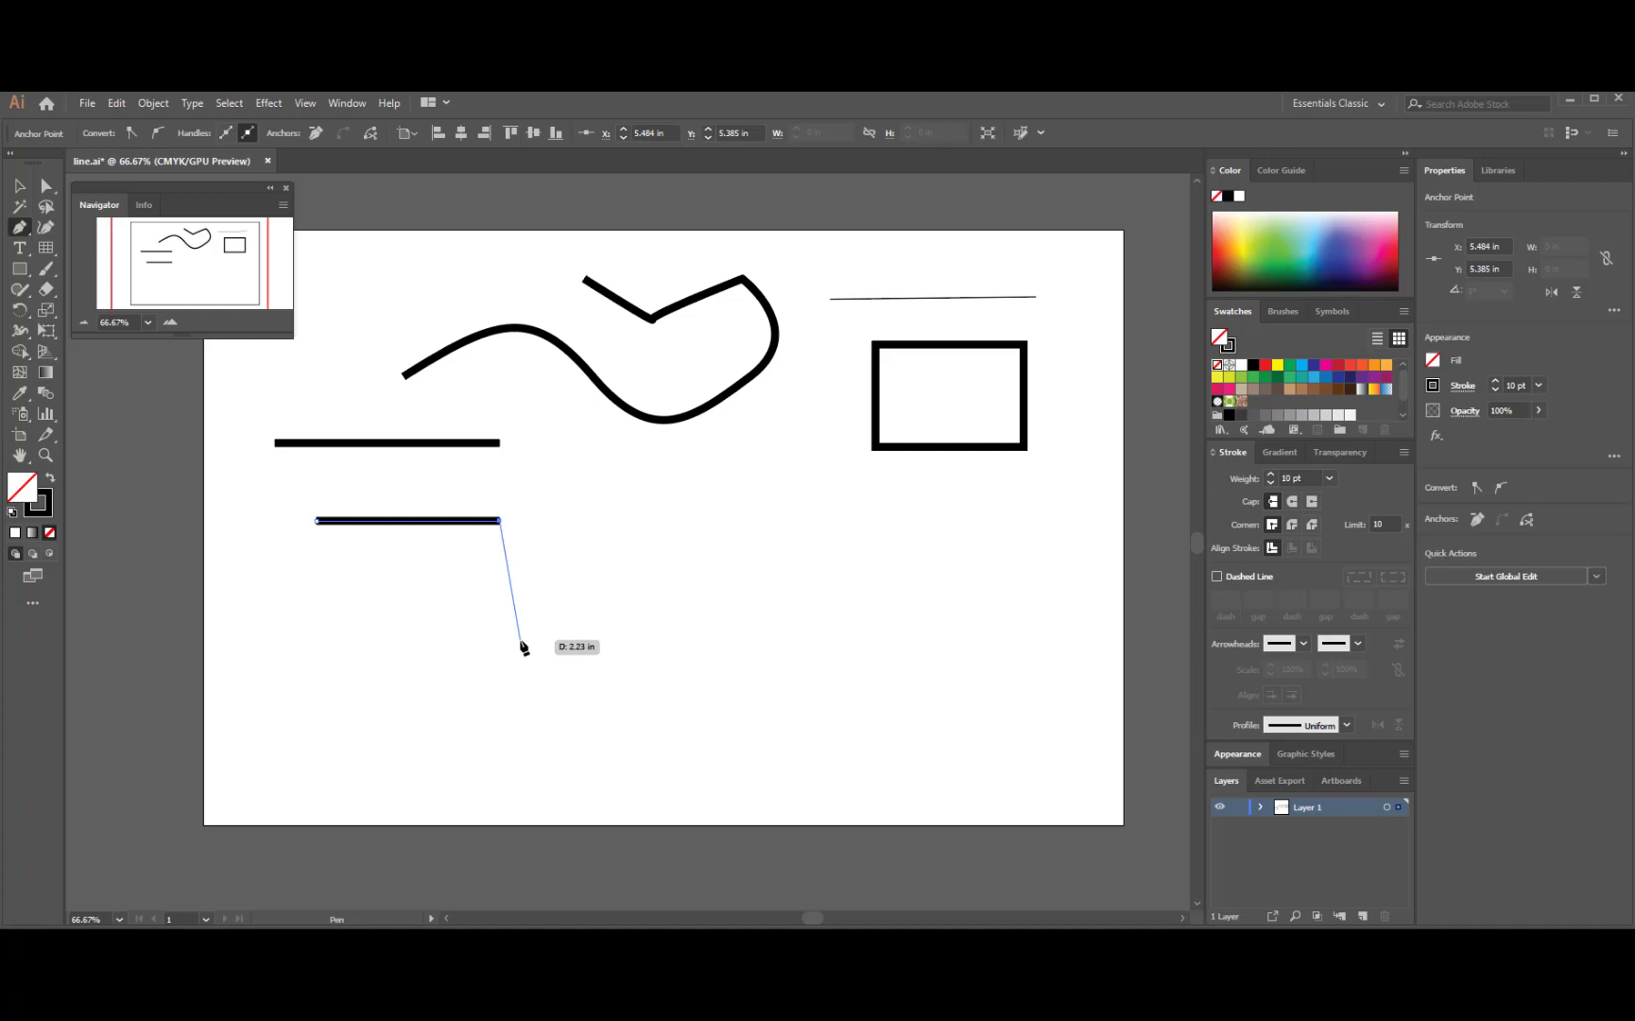
pyautogui.press('shift')
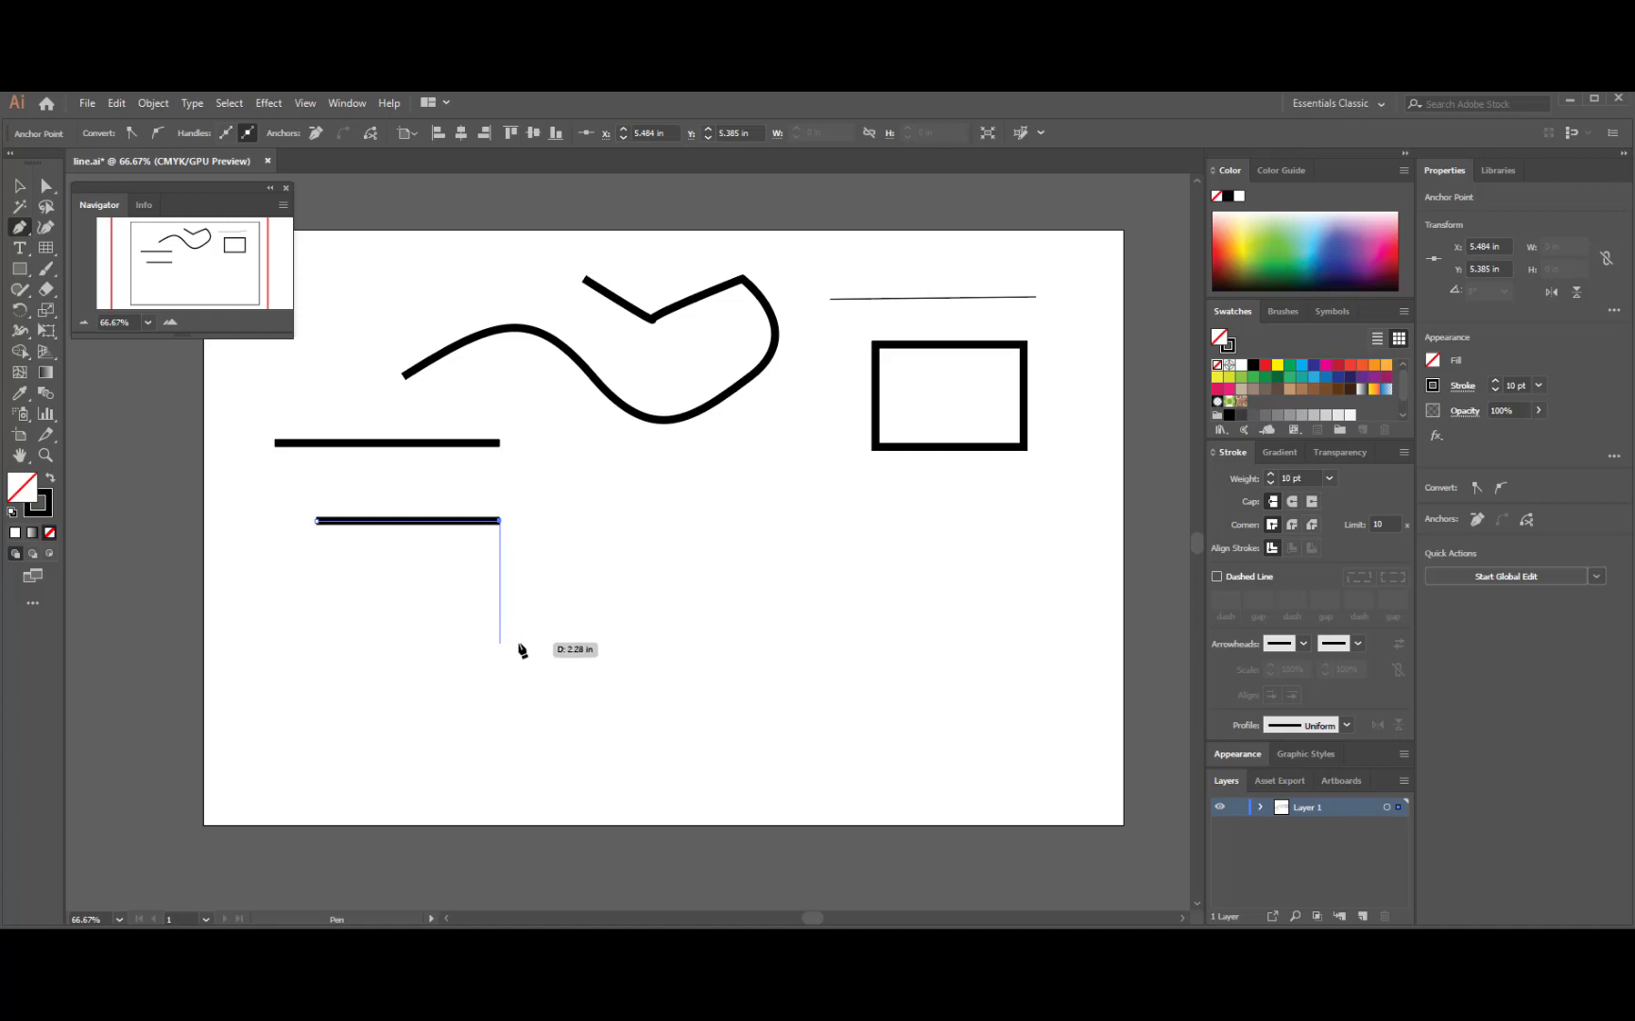
pyautogui.click(518, 646)
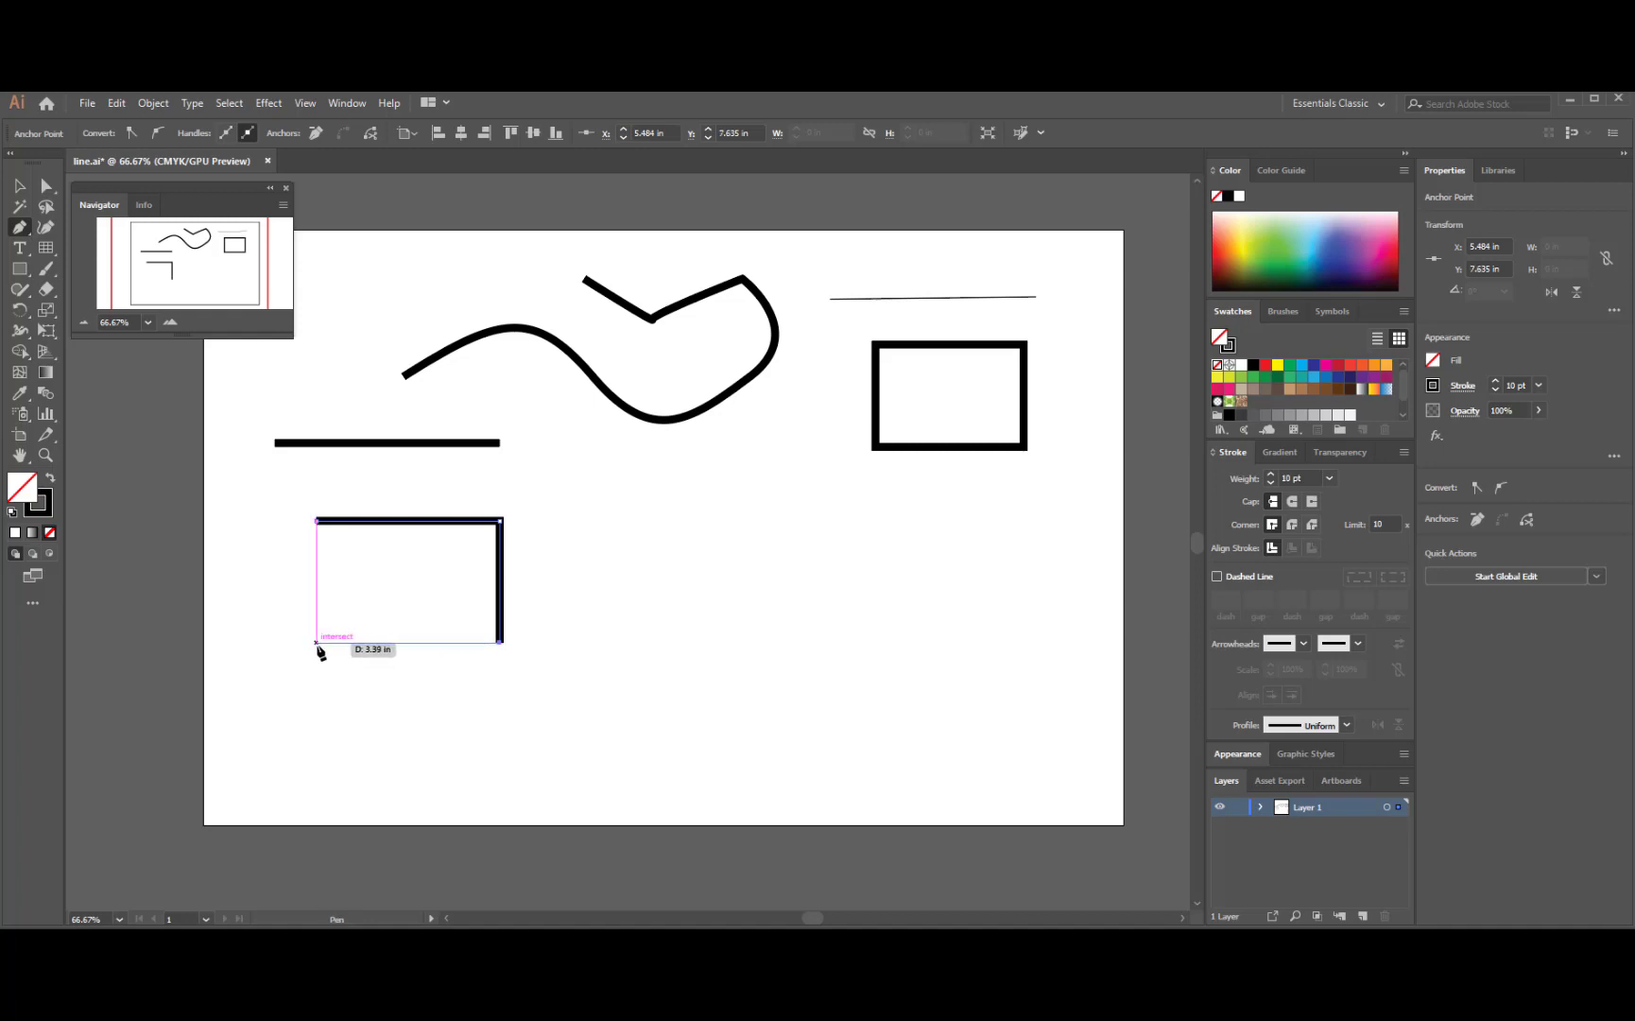
pyautogui.click(316, 643)
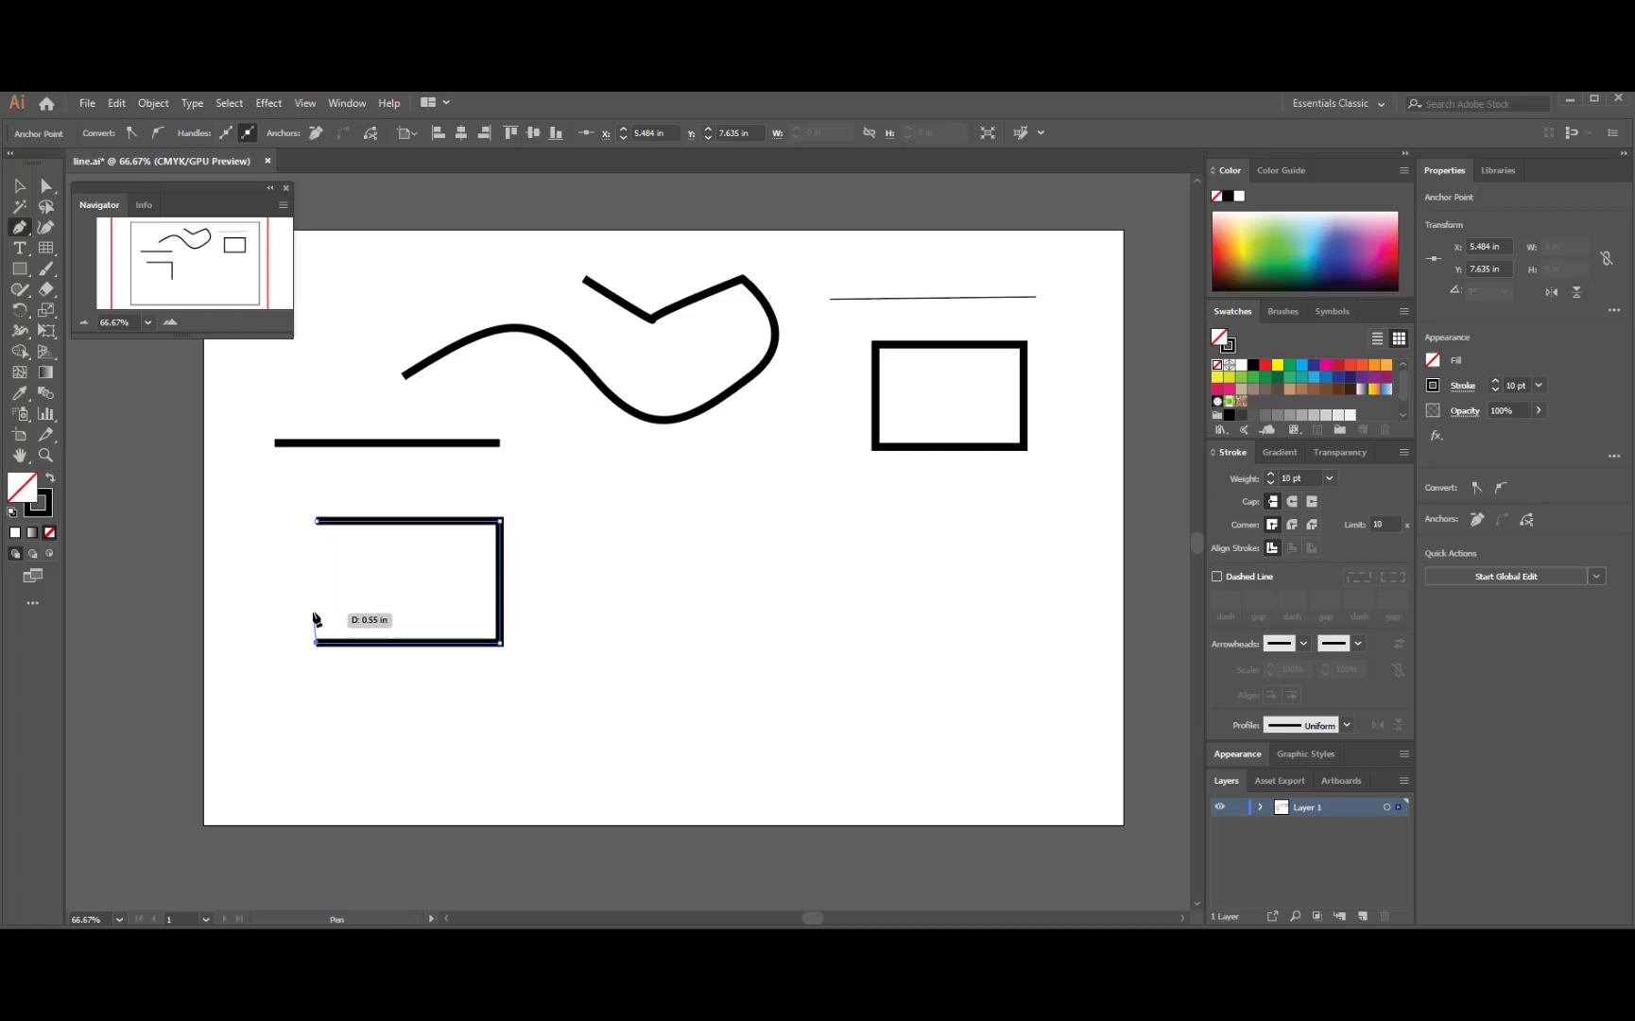
pyautogui.click(316, 520)
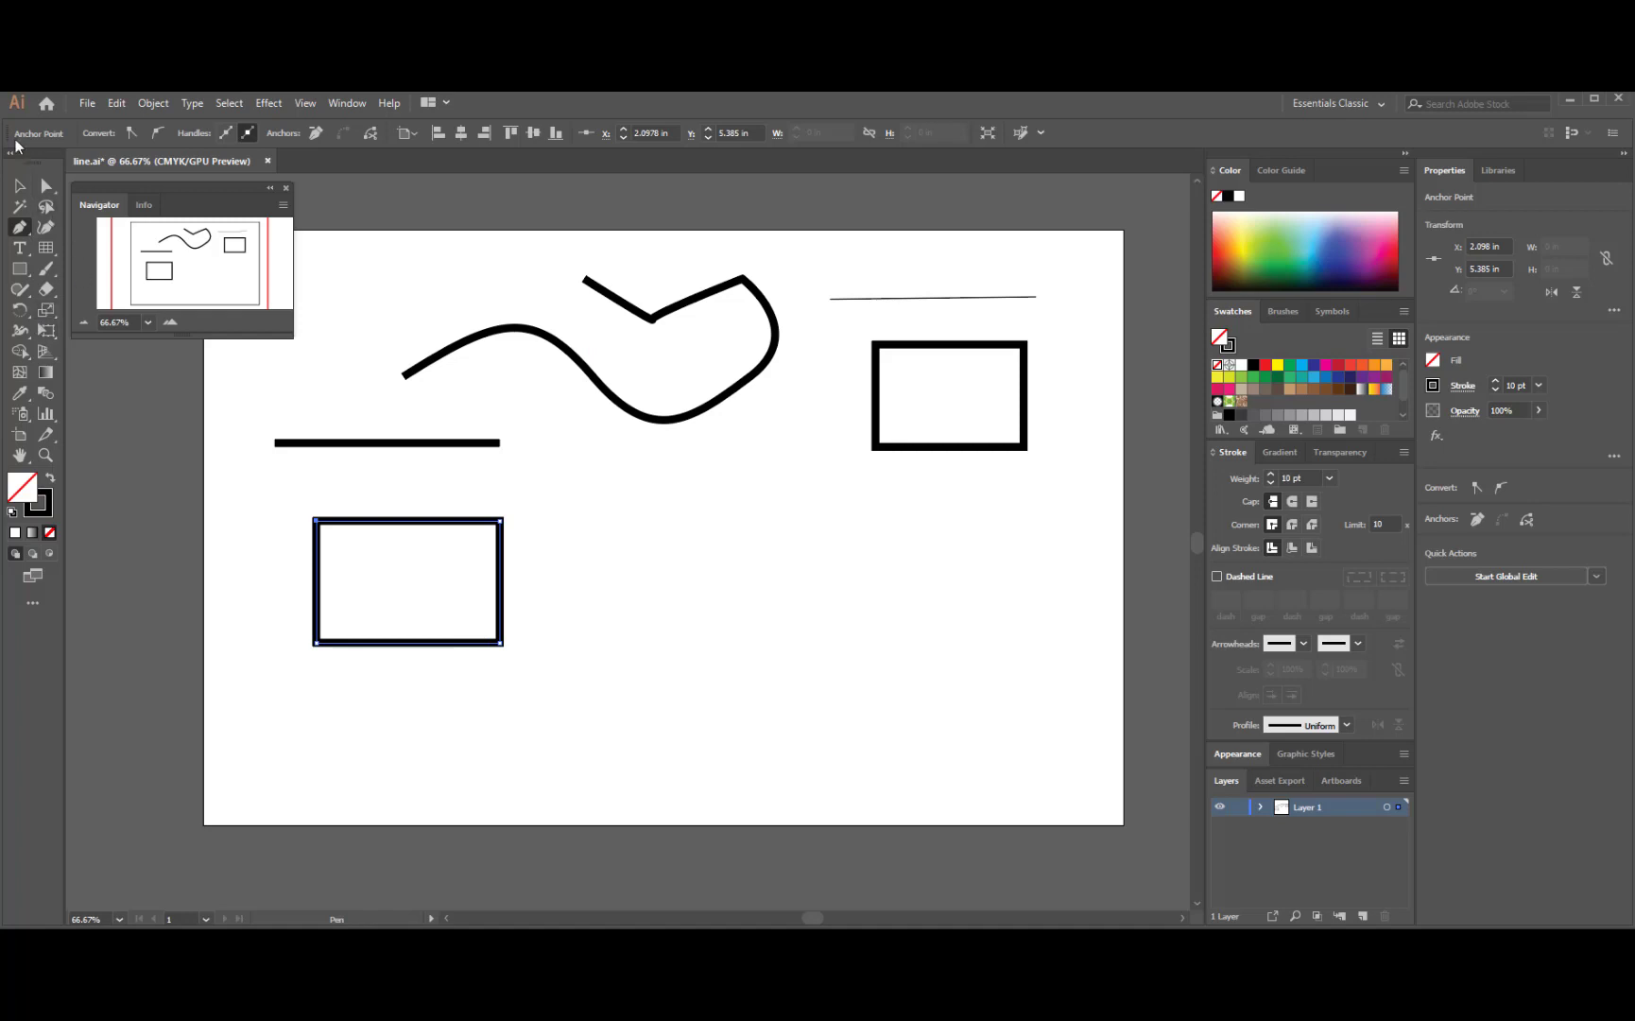
pyautogui.click(17, 186)
pyautogui.click(503, 556)
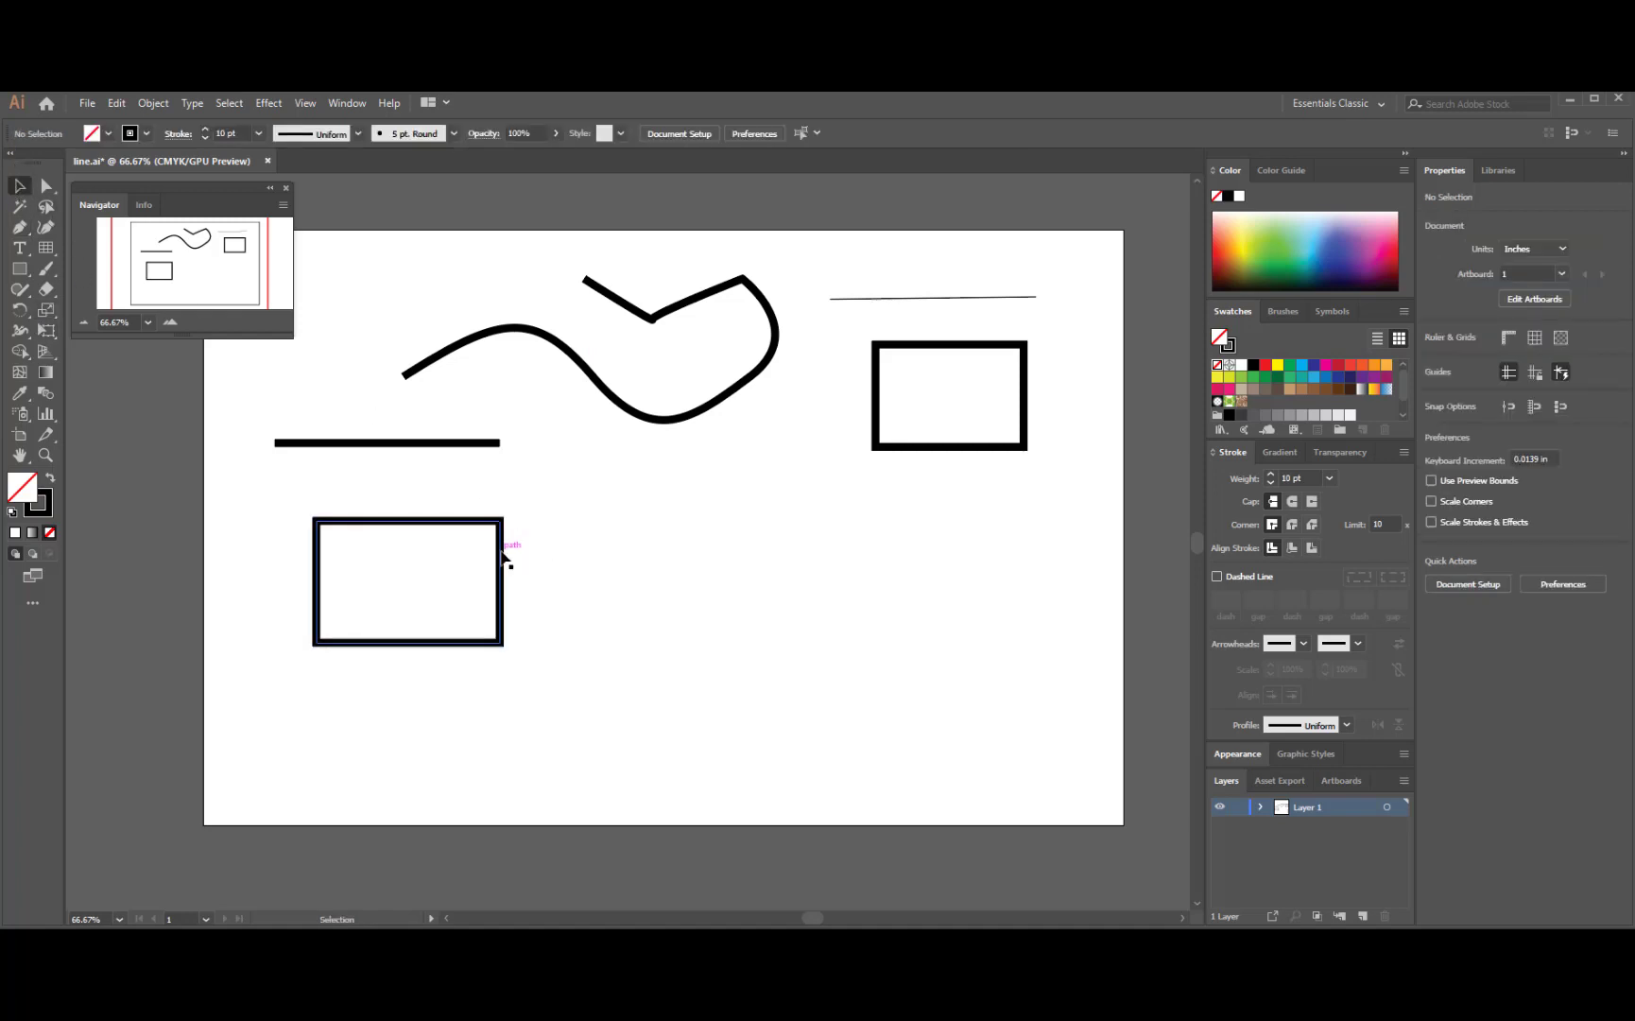
# Draw the right box's top edge with the Line Segment Tool, undoing an accidental slanted line.
pyautogui.click(946, 450)
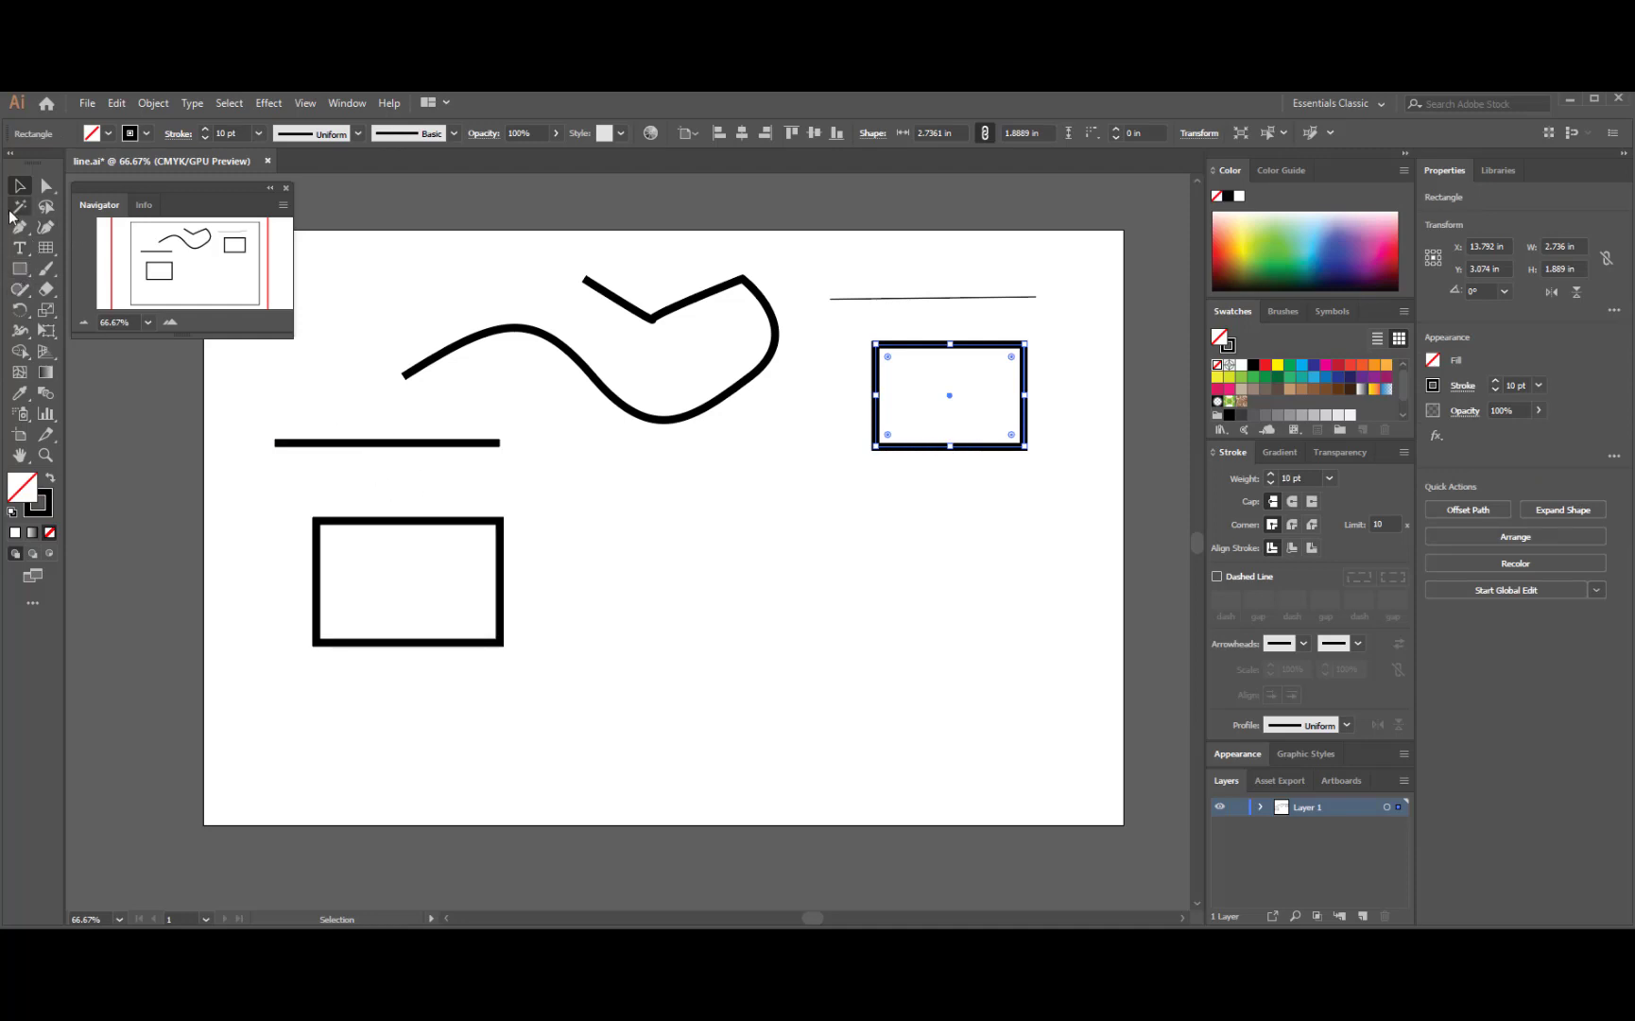
pyautogui.click(48, 249)
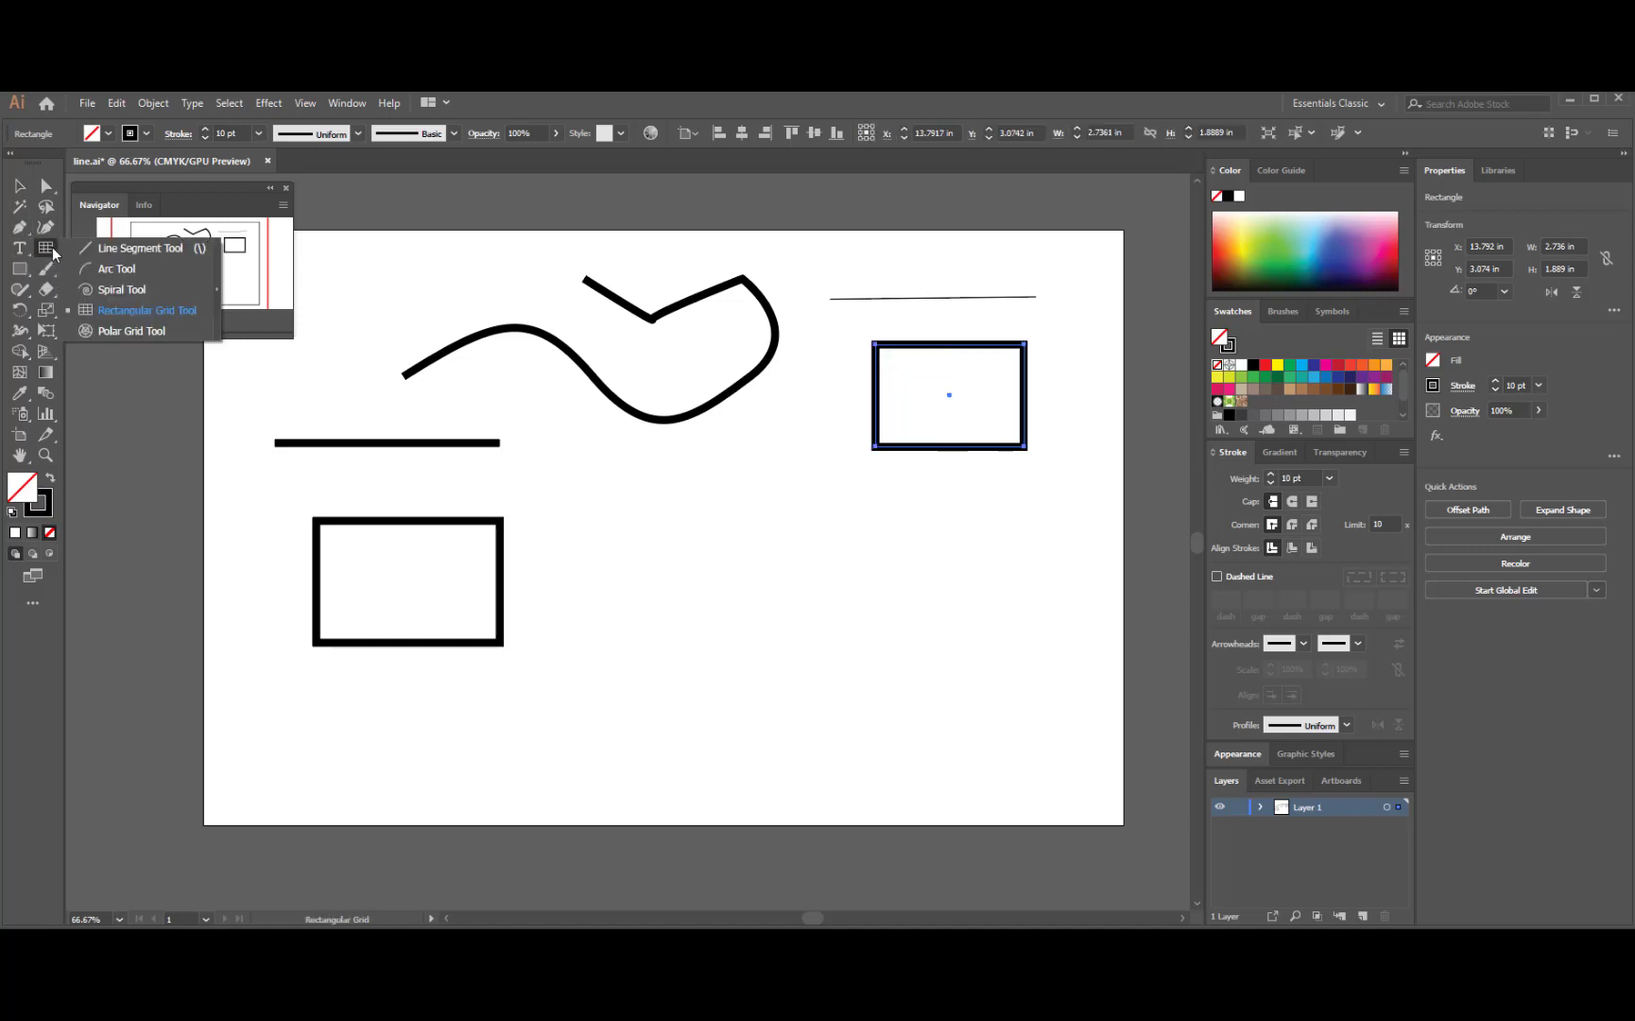
pyautogui.click(128, 249)
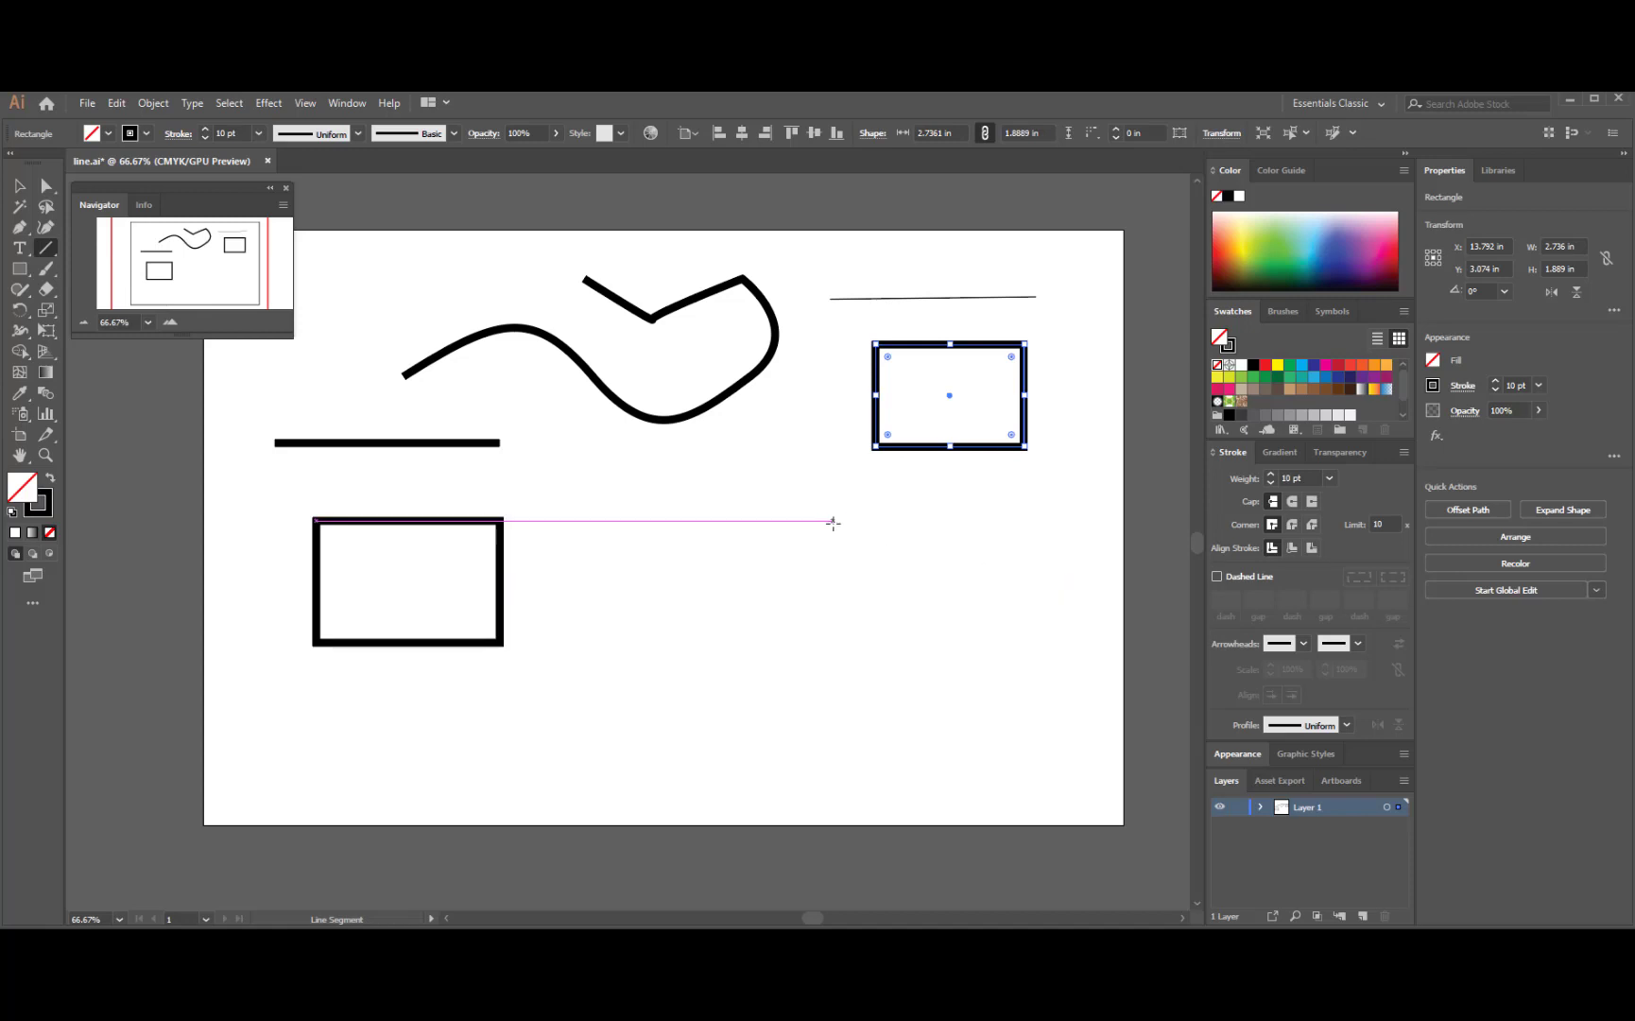
pyautogui.moveTo(832, 522); pyautogui.dragTo(1026, 521)
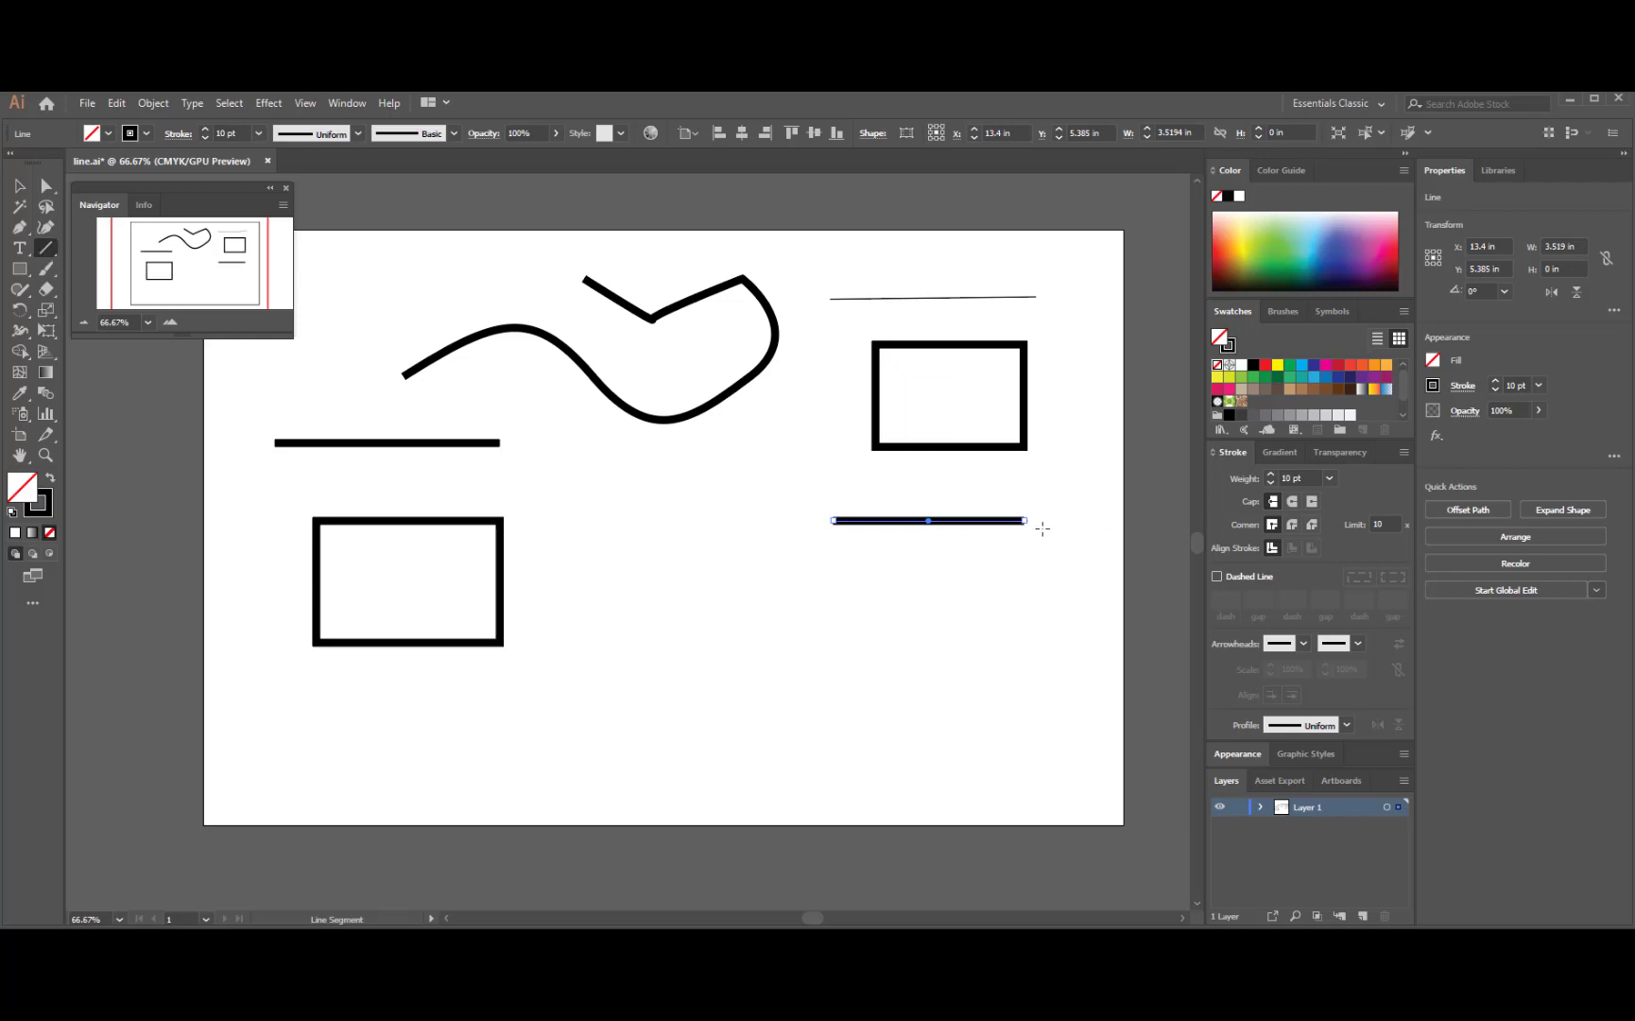
pyautogui.moveTo(1024, 523)
pyautogui.mouseDown()
pyautogui.moveTo(1021, 626)
pyautogui.moveTo(1036, 552)
pyautogui.mouseUp()
pyautogui.hotkey('ctrl', 'z')
pyautogui.click(21, 188)
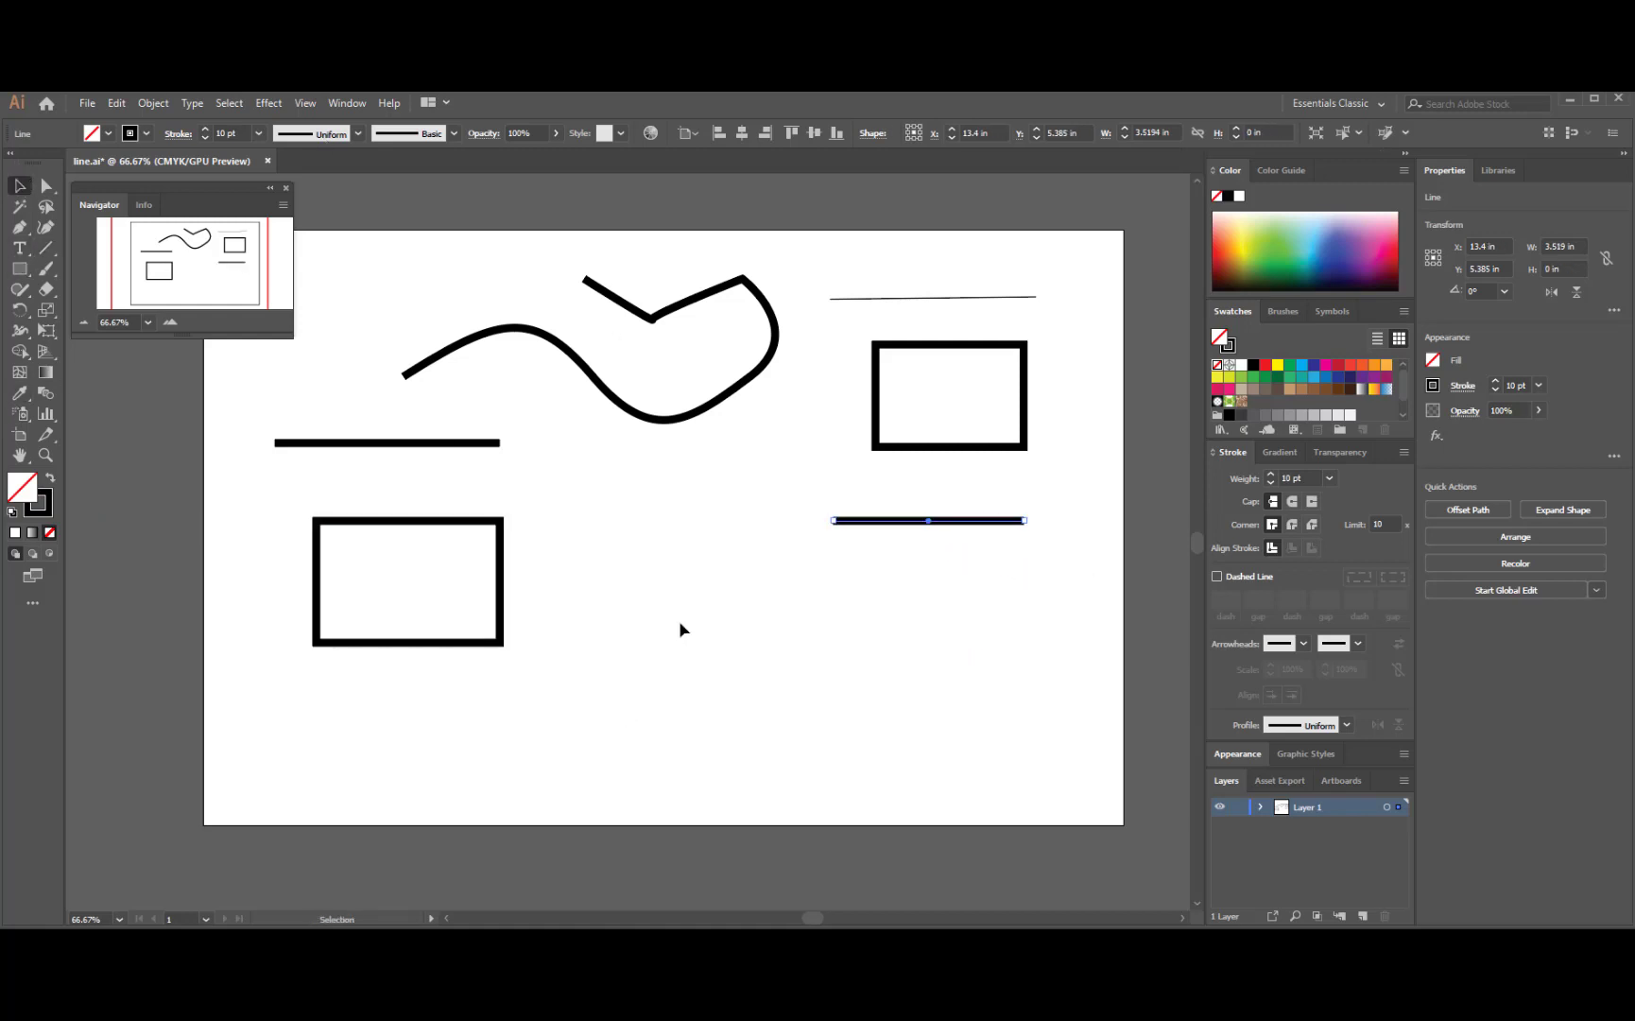
pyautogui.click(680, 629)
# Draw the box's right side as a vertical line down from the top edge.
pyautogui.click(45, 248)
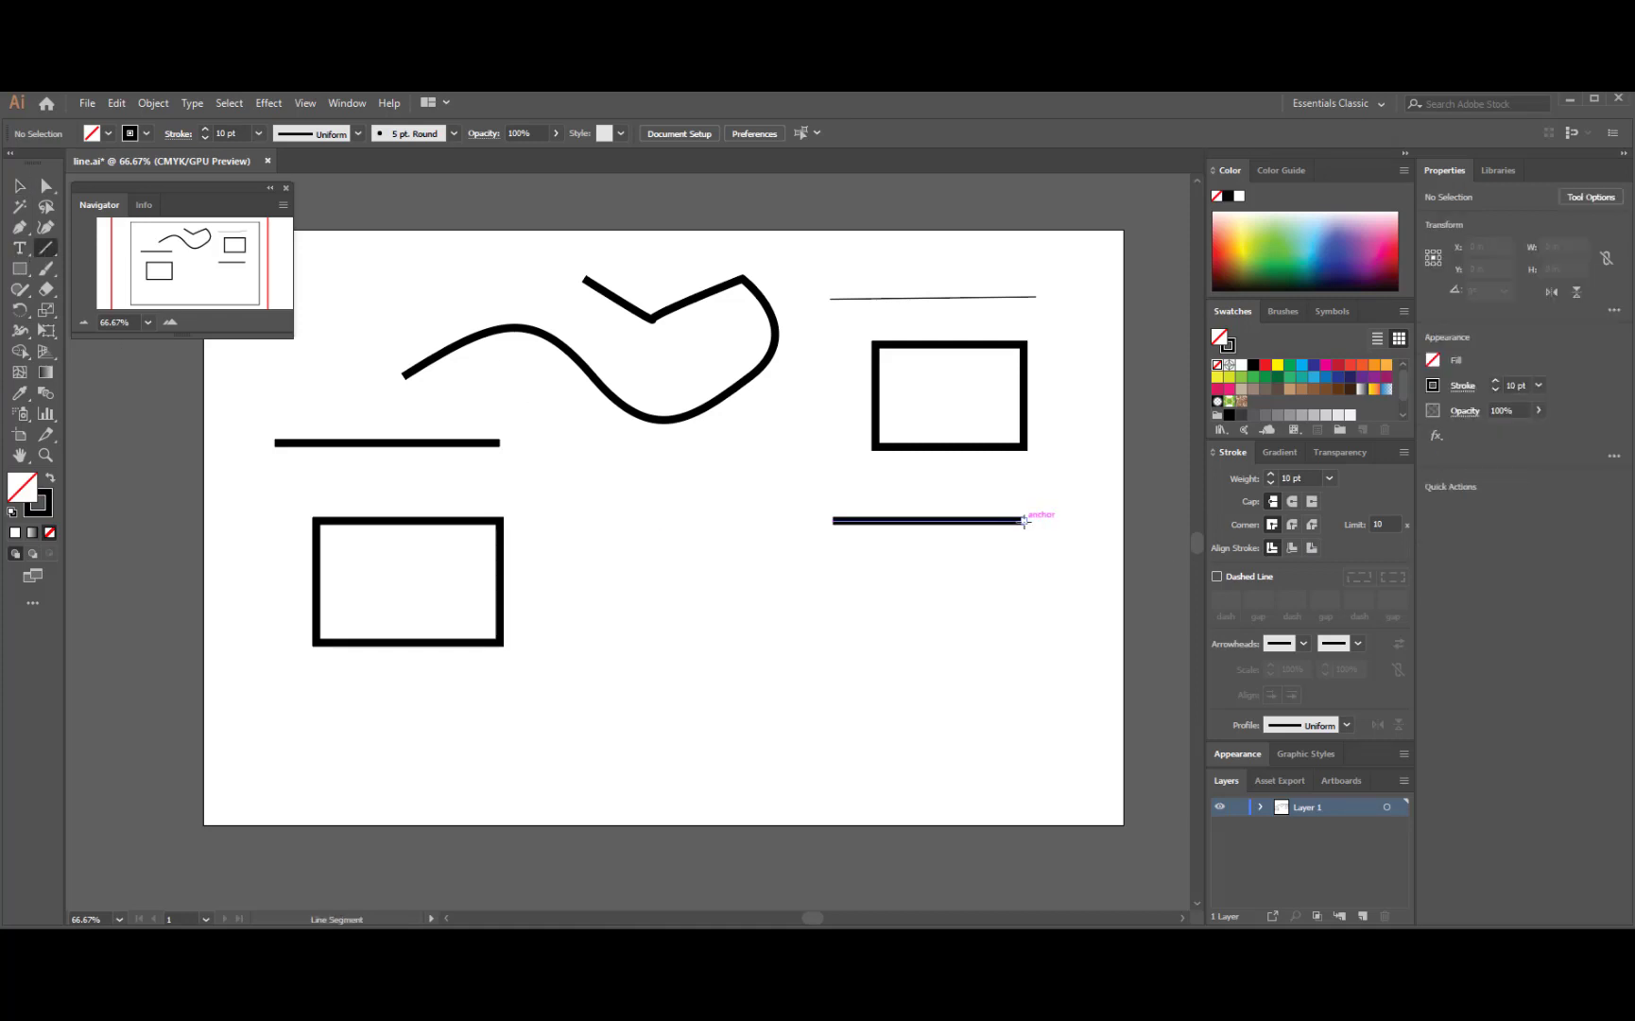
pyautogui.moveTo(1024, 520); pyautogui.dragTo(1023, 646)
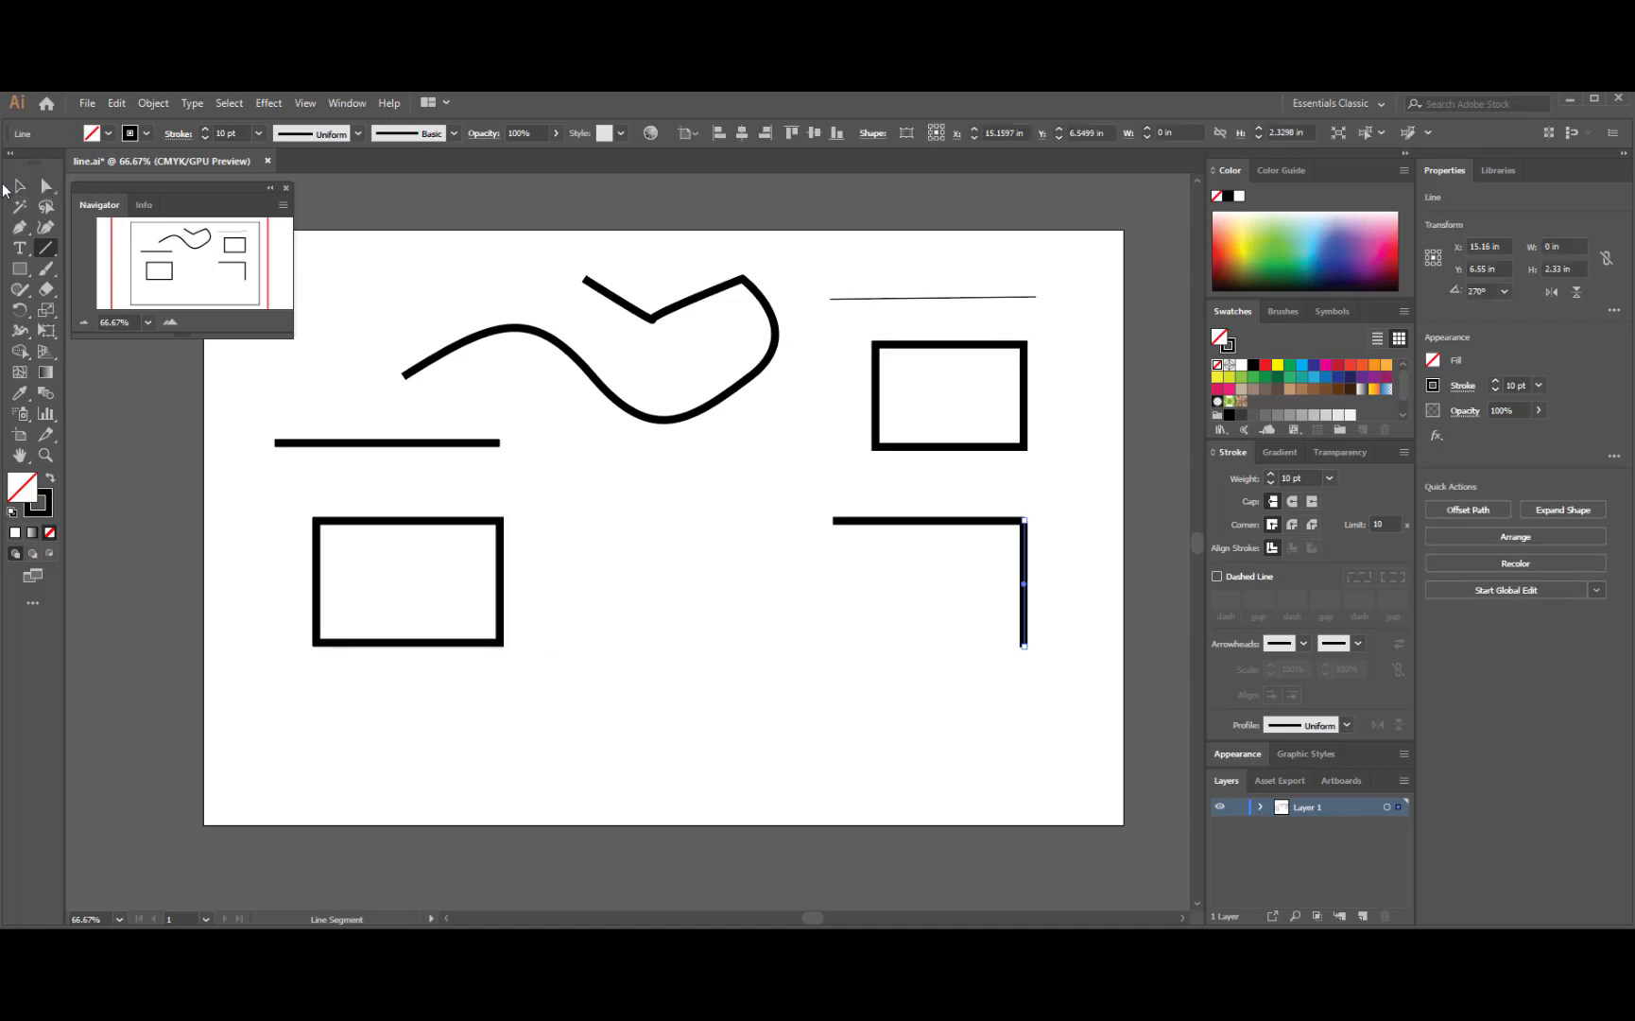
pyautogui.click(19, 186)
pyautogui.click(47, 251)
pyautogui.press('v')
pyautogui.click(792, 583)
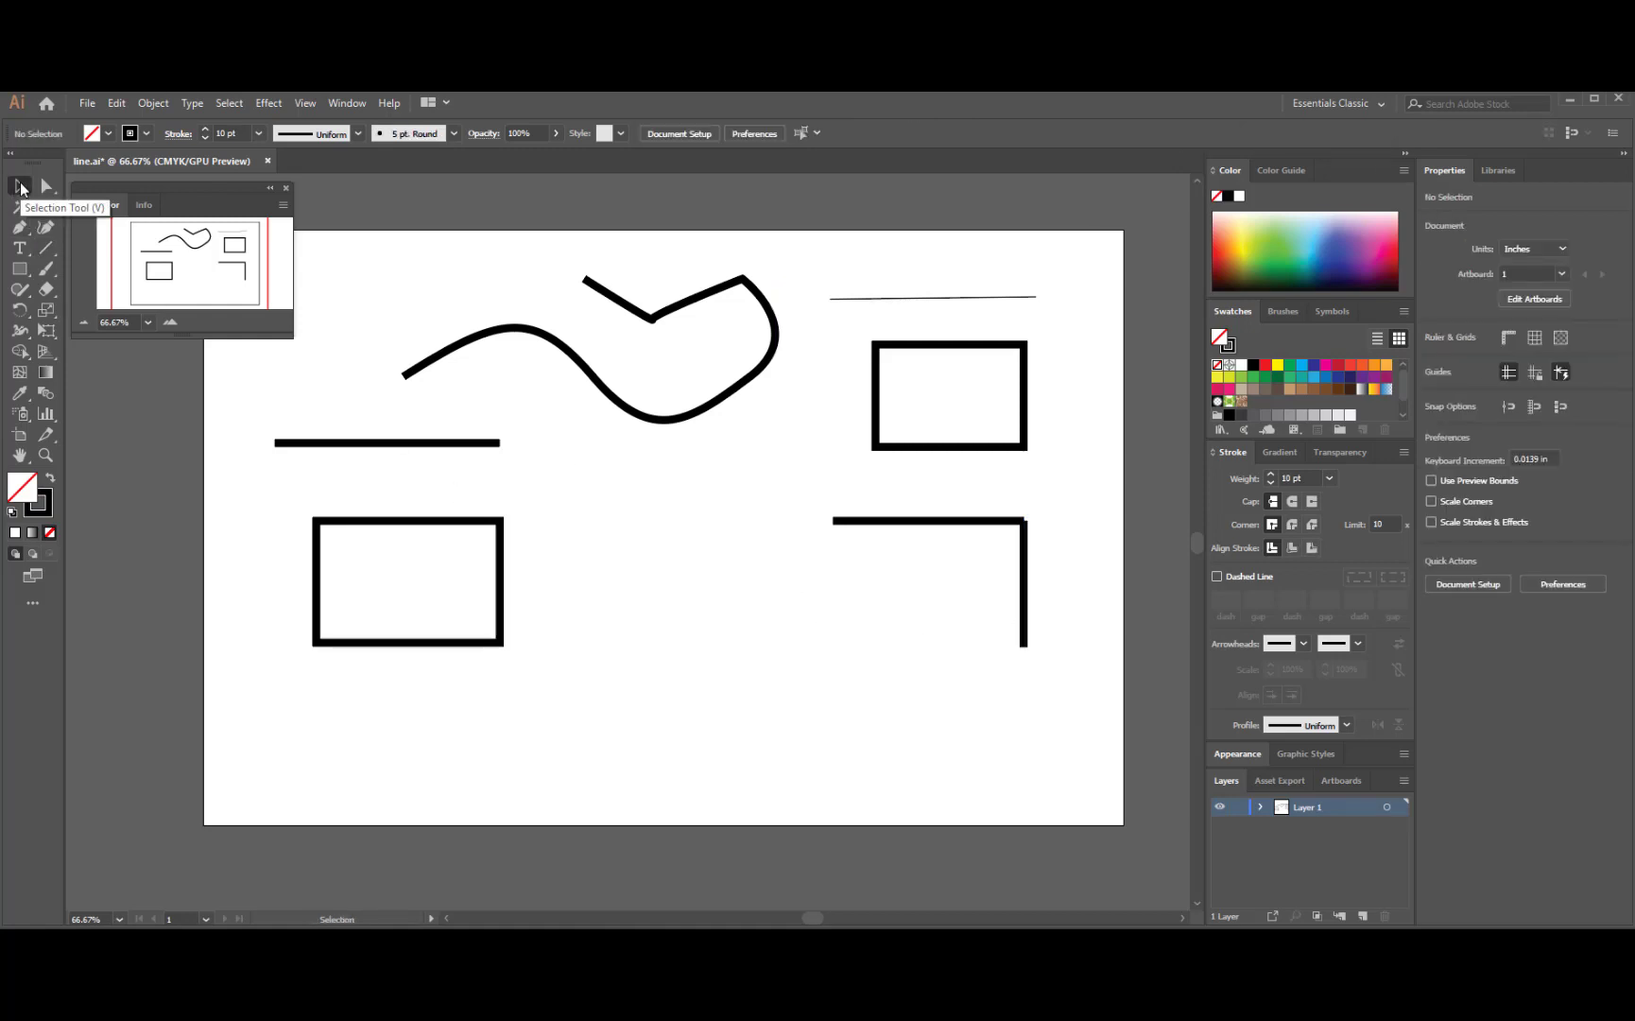
# Add the bottom and left line segments to close the box outline.
pyautogui.click(44, 249)
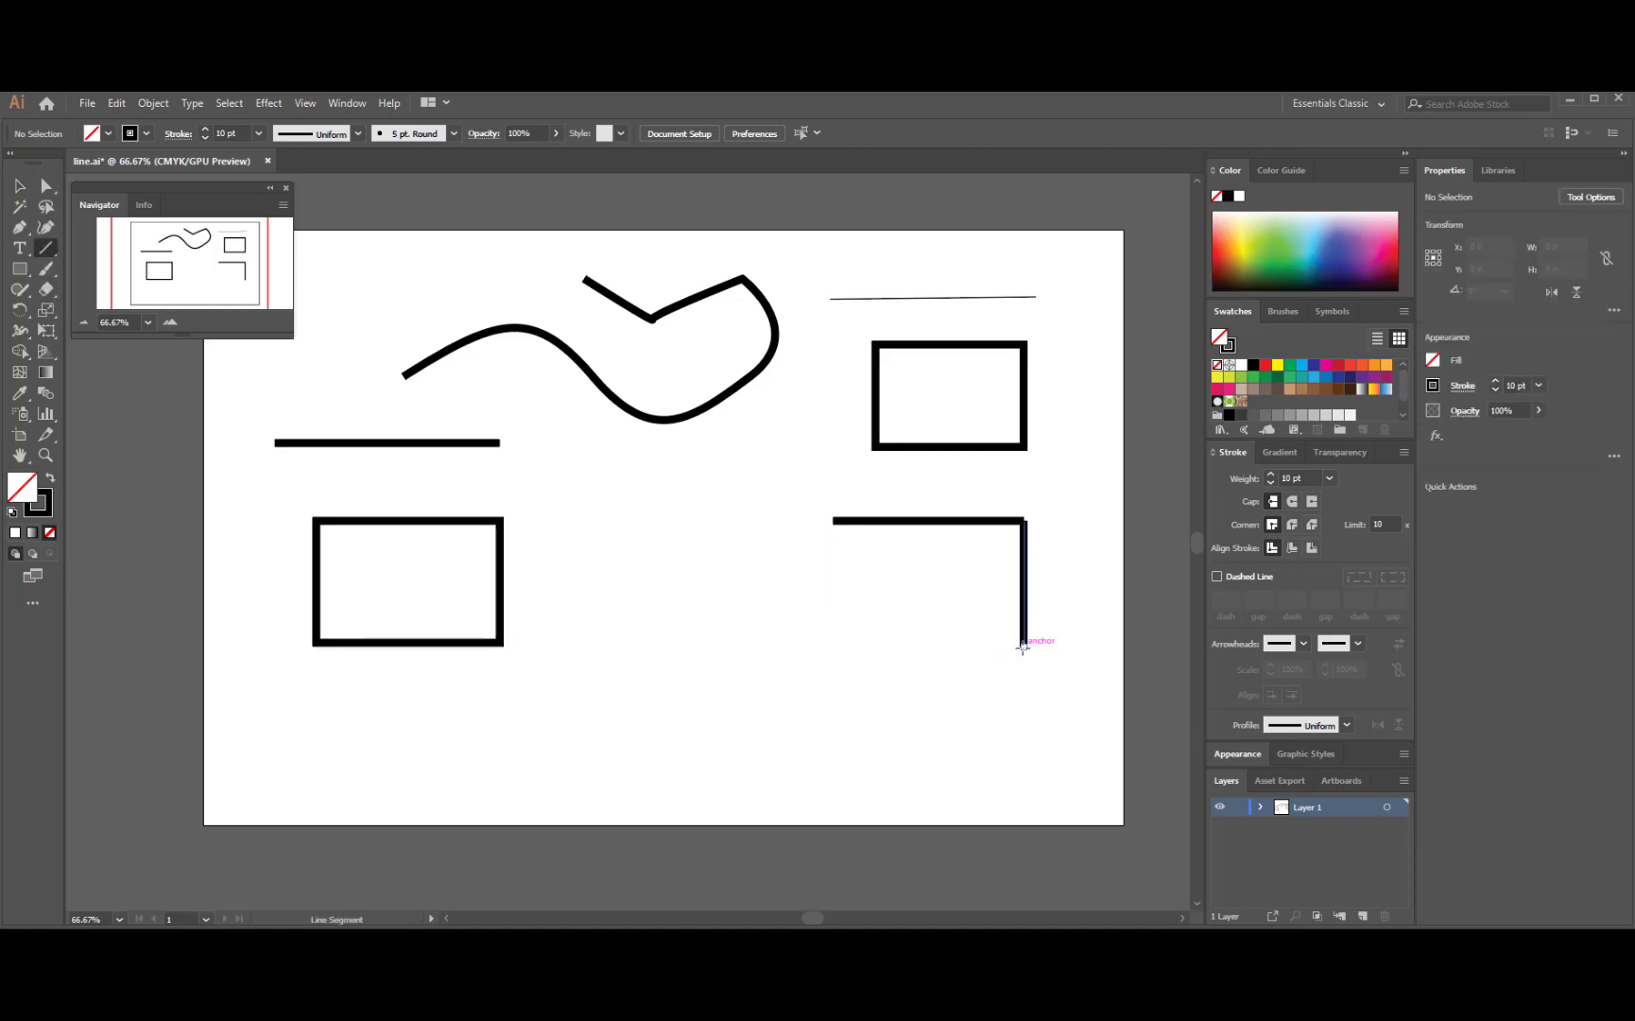
pyautogui.moveTo(1022, 646); pyautogui.dragTo(833, 647)
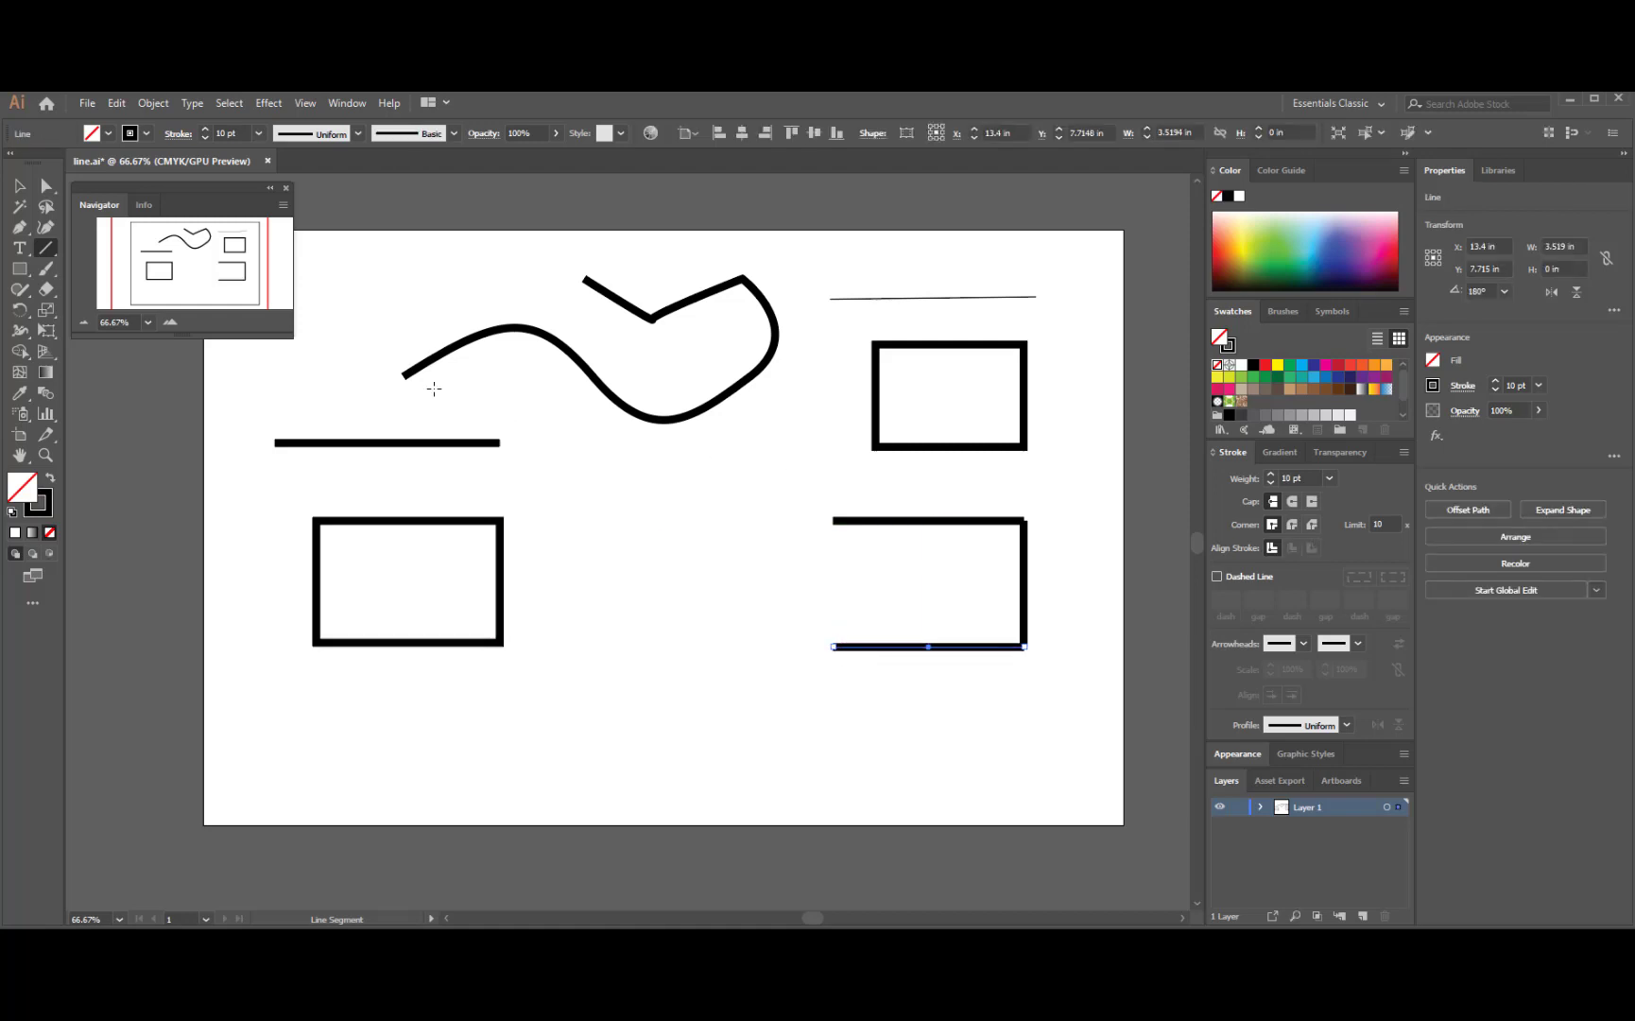
pyautogui.click(21, 193)
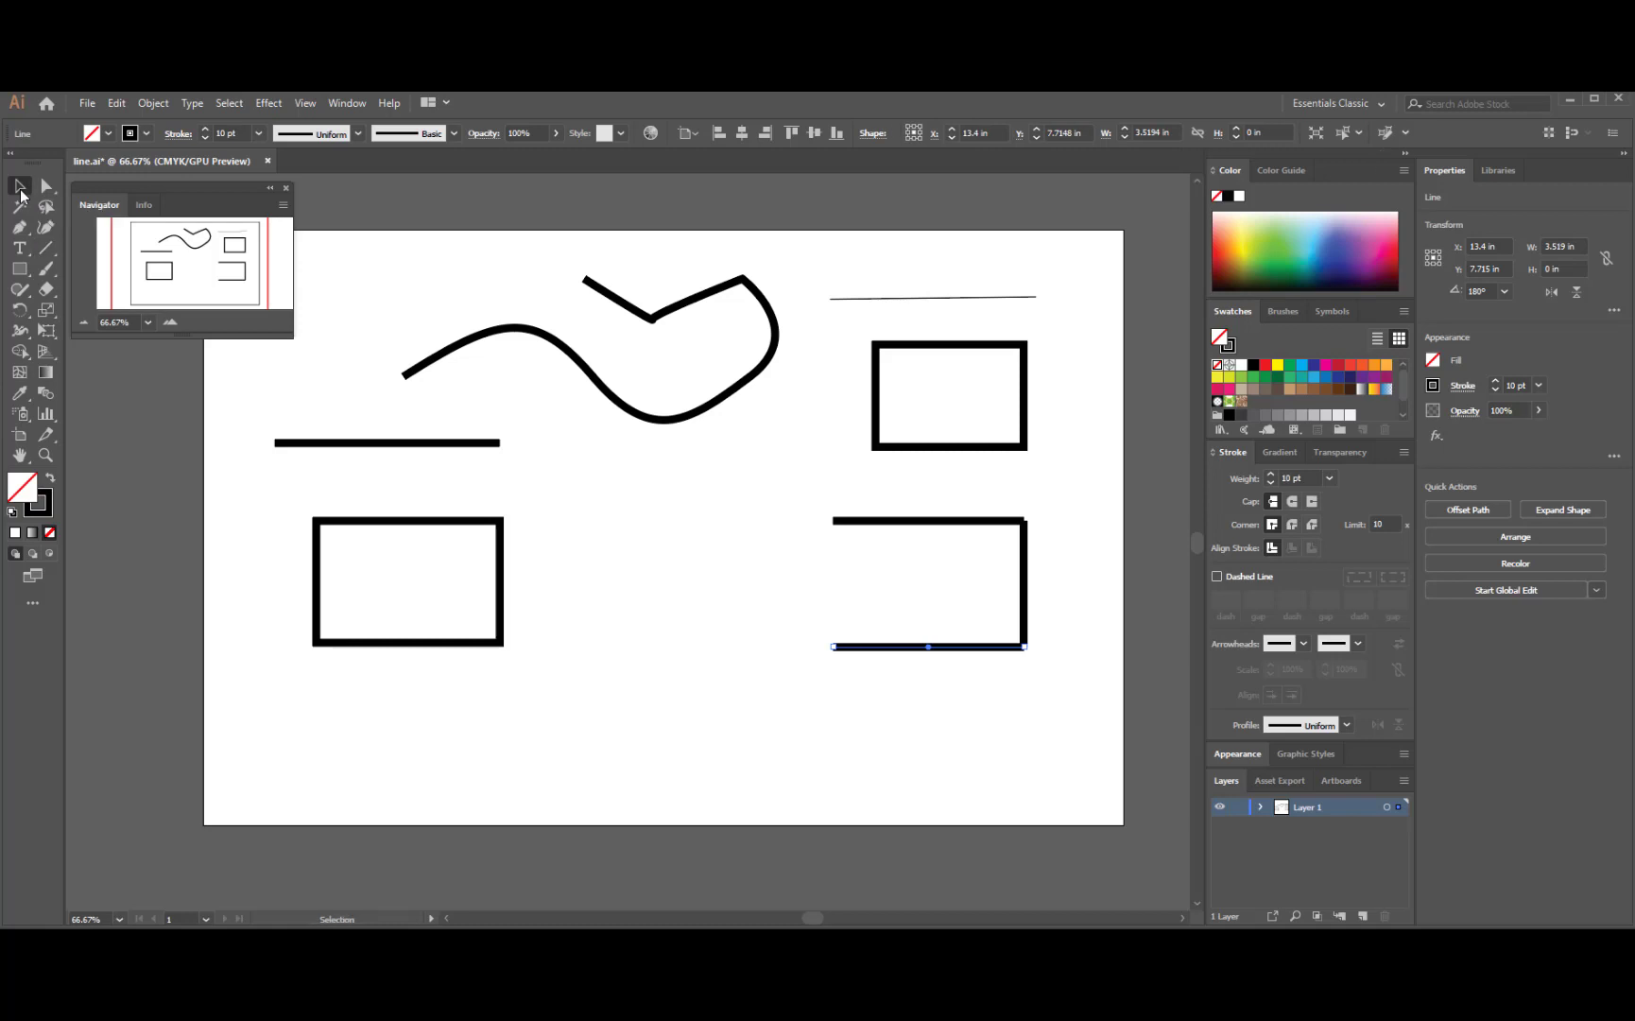
pyautogui.click(741, 592)
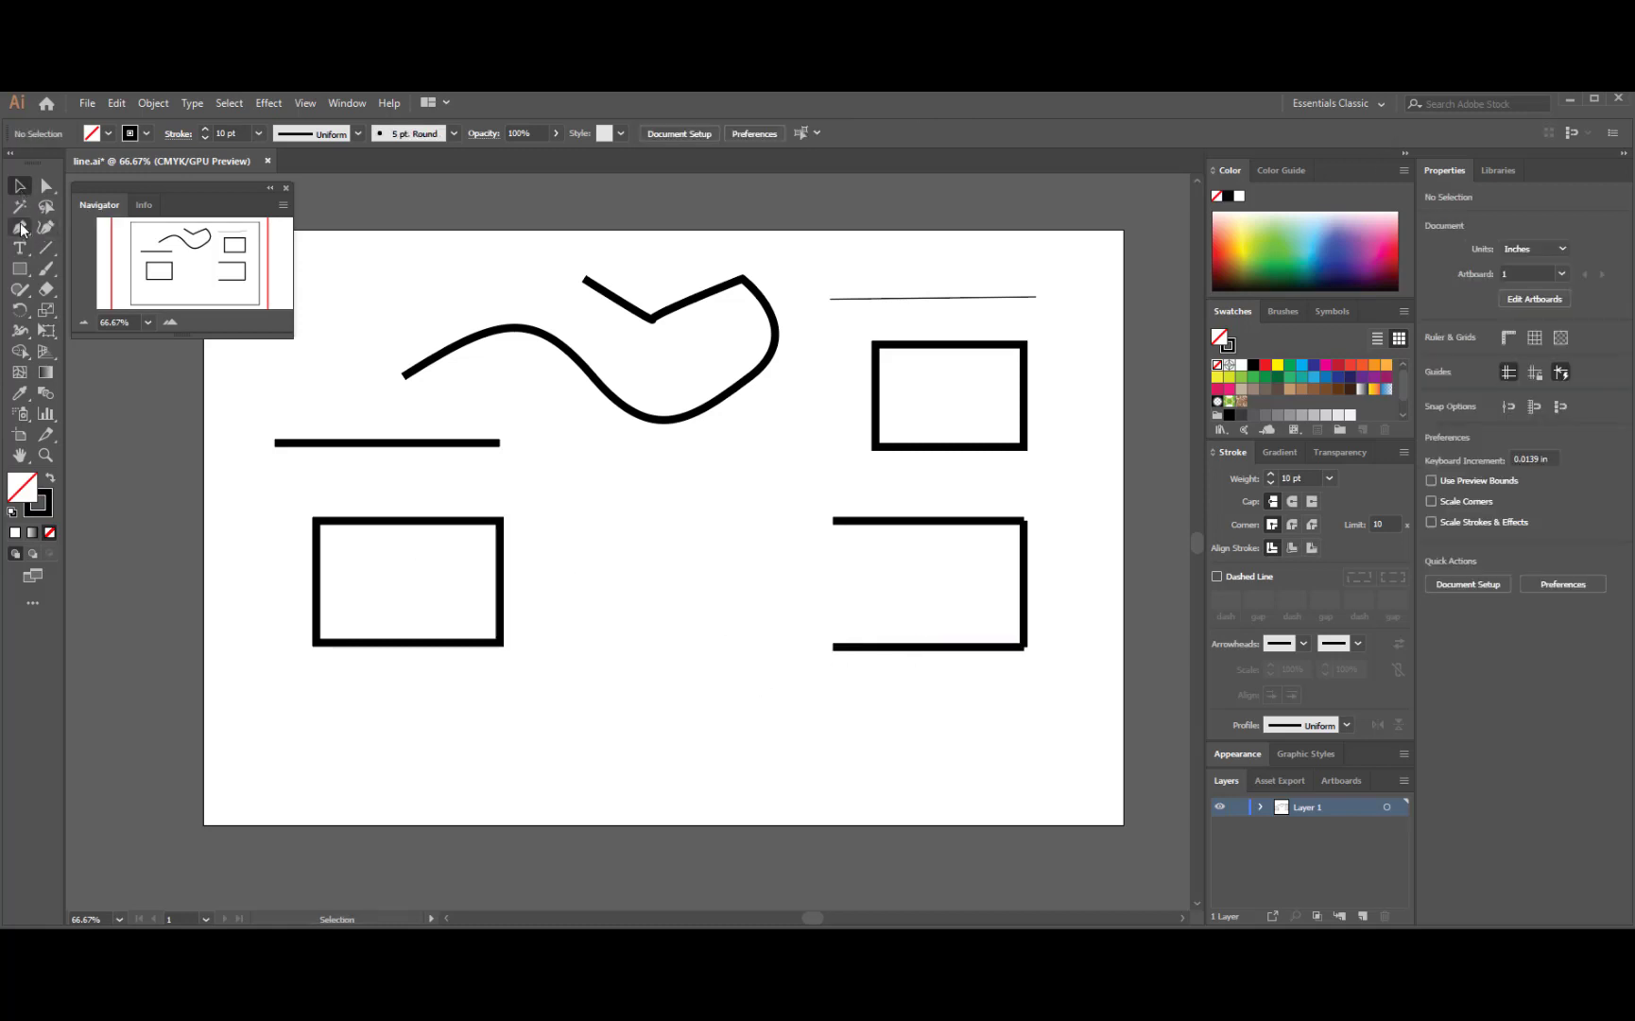
pyautogui.click(46, 248)
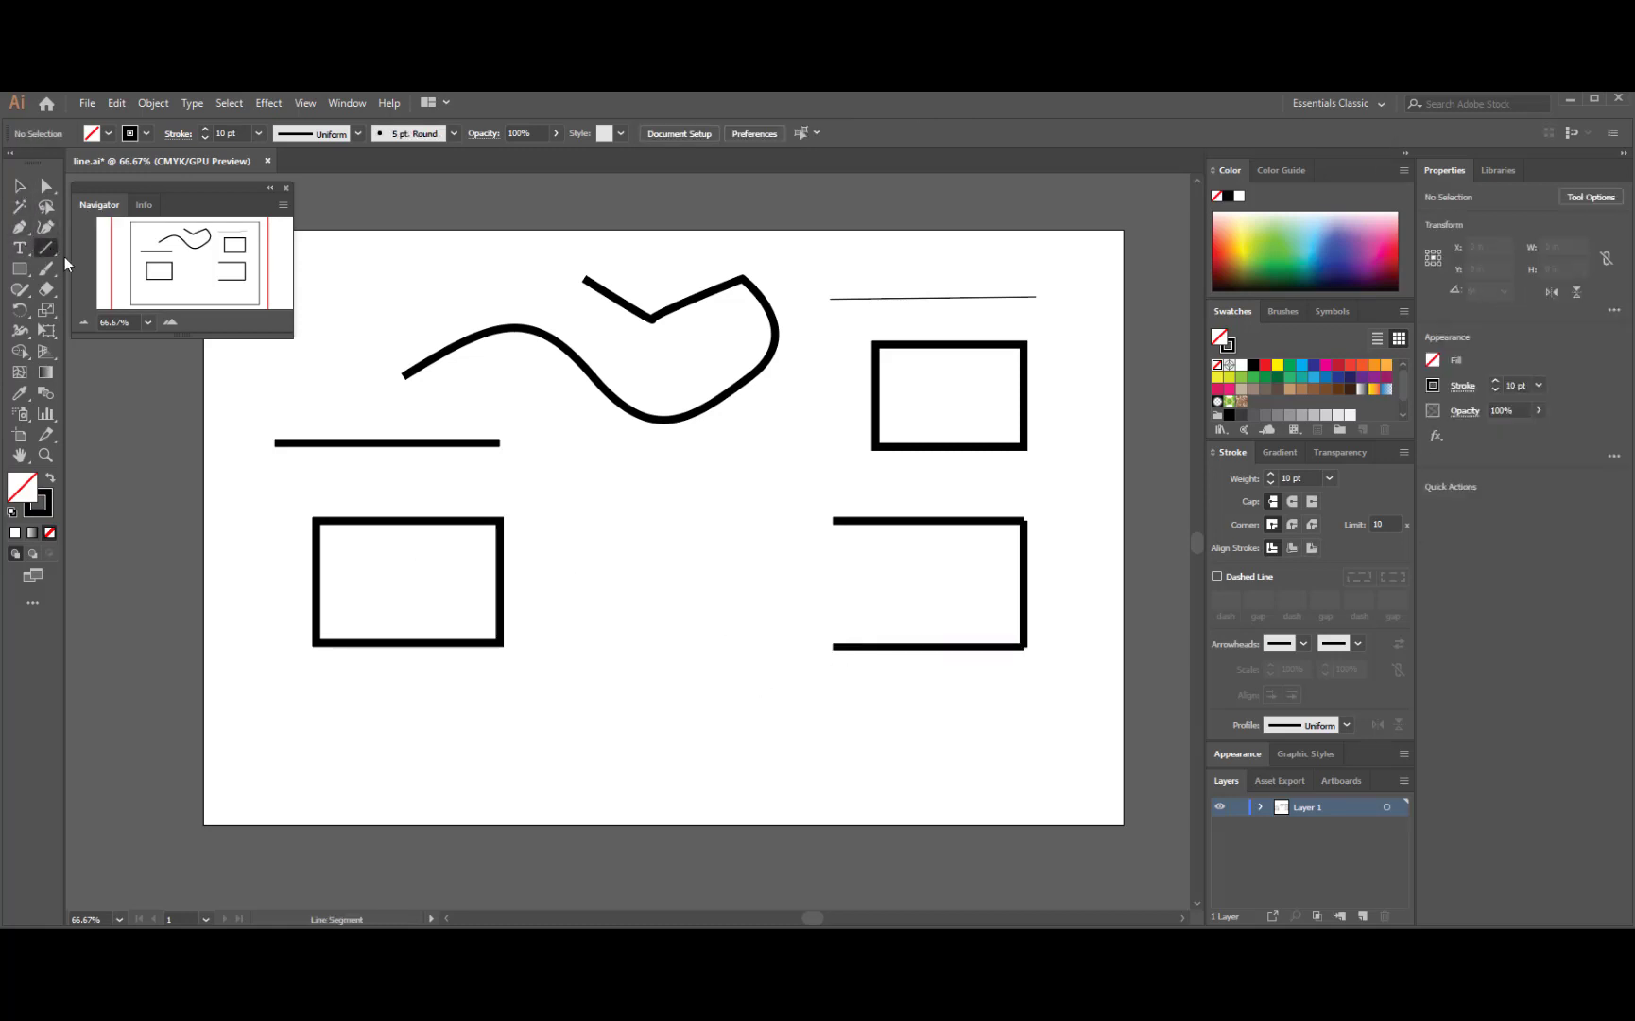
pyautogui.moveTo(832, 647); pyautogui.dragTo(832, 519)
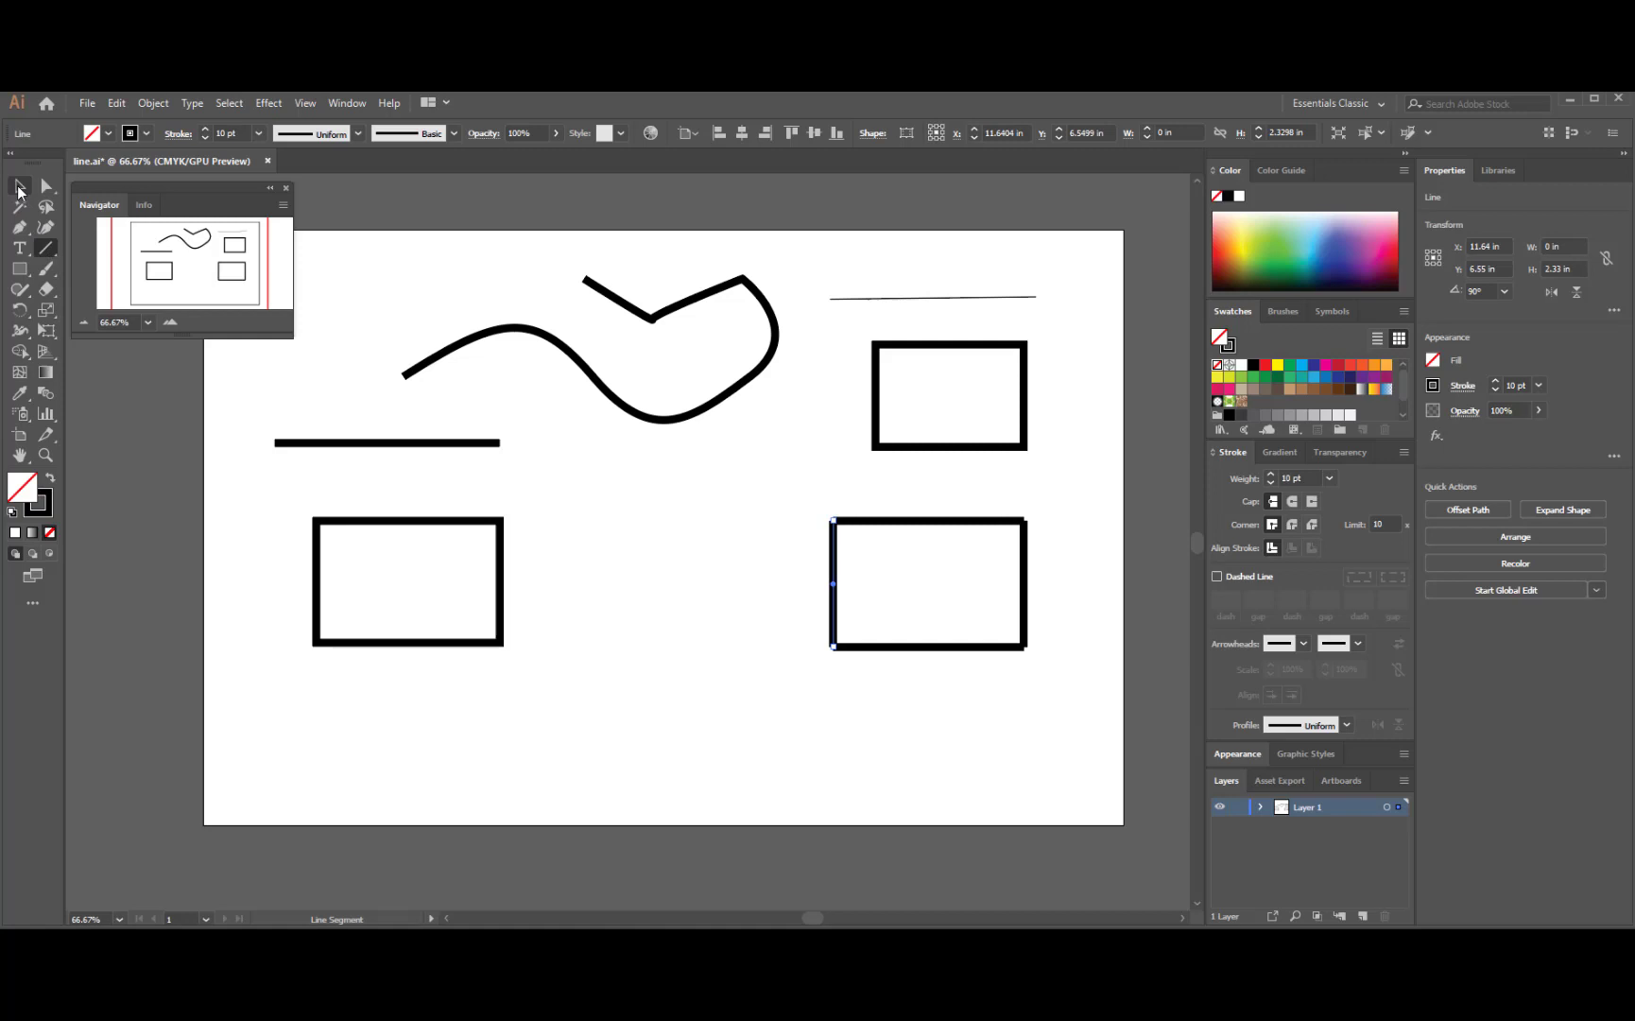
pyautogui.click(19, 189)
pyautogui.click(858, 616)
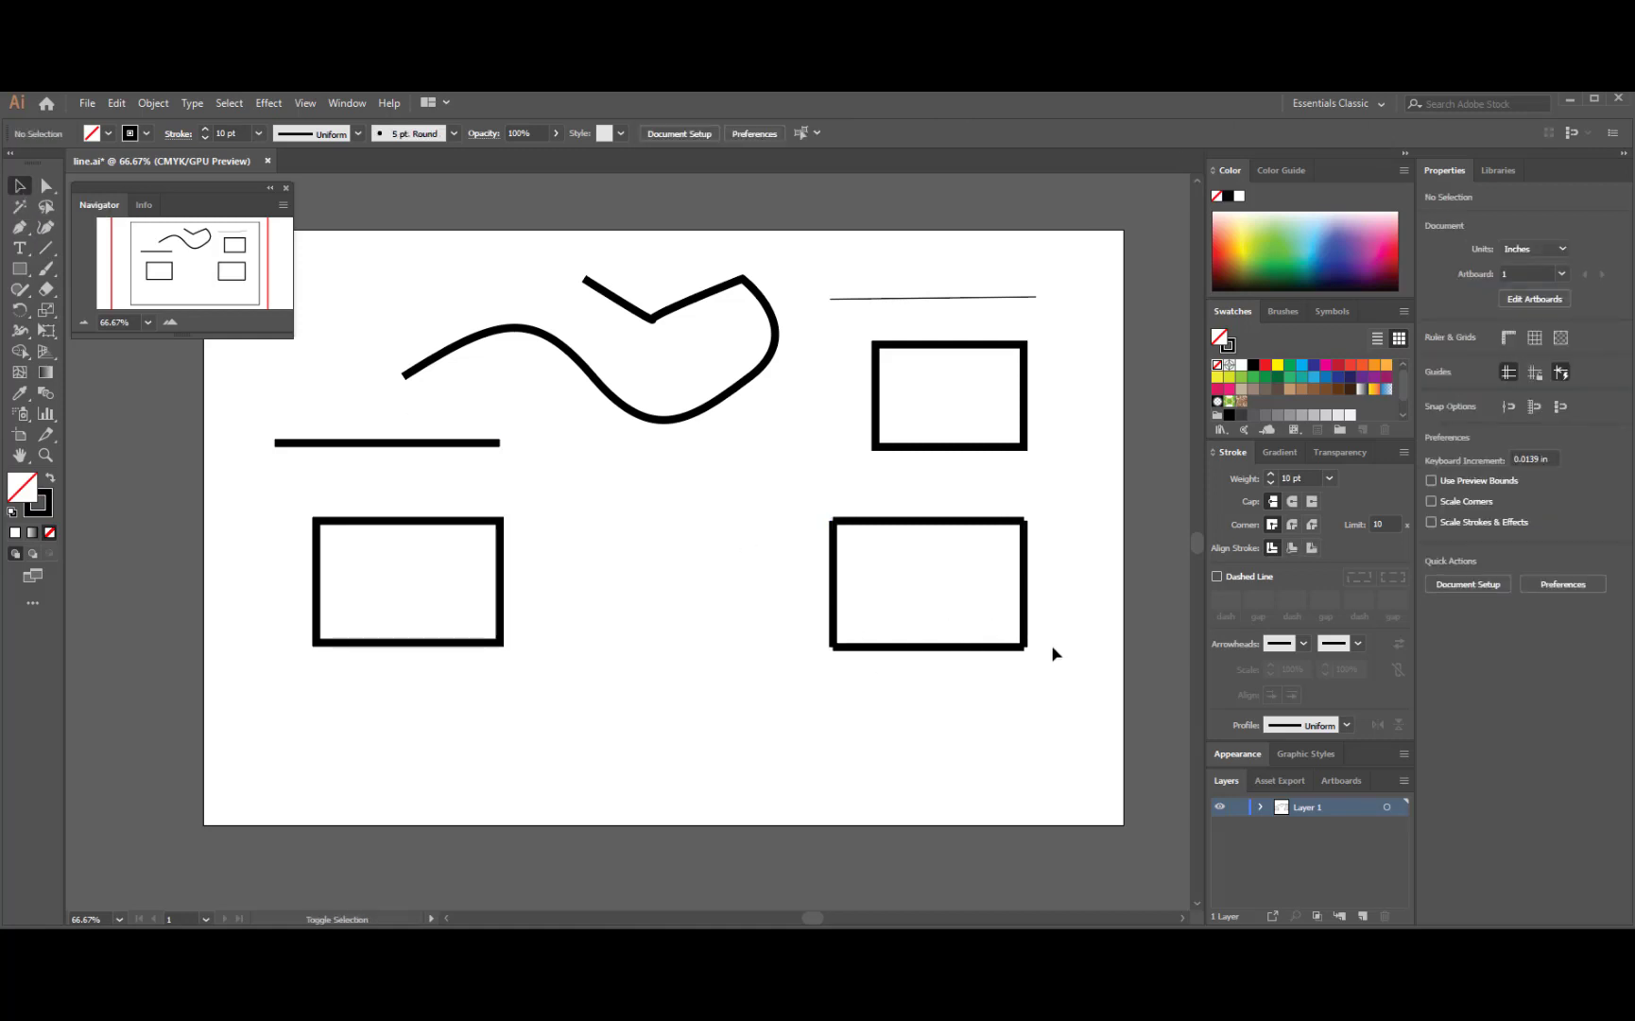
pyautogui.hotkey('ctrl', '=')
pyautogui.hotkey('ctrl', '=')
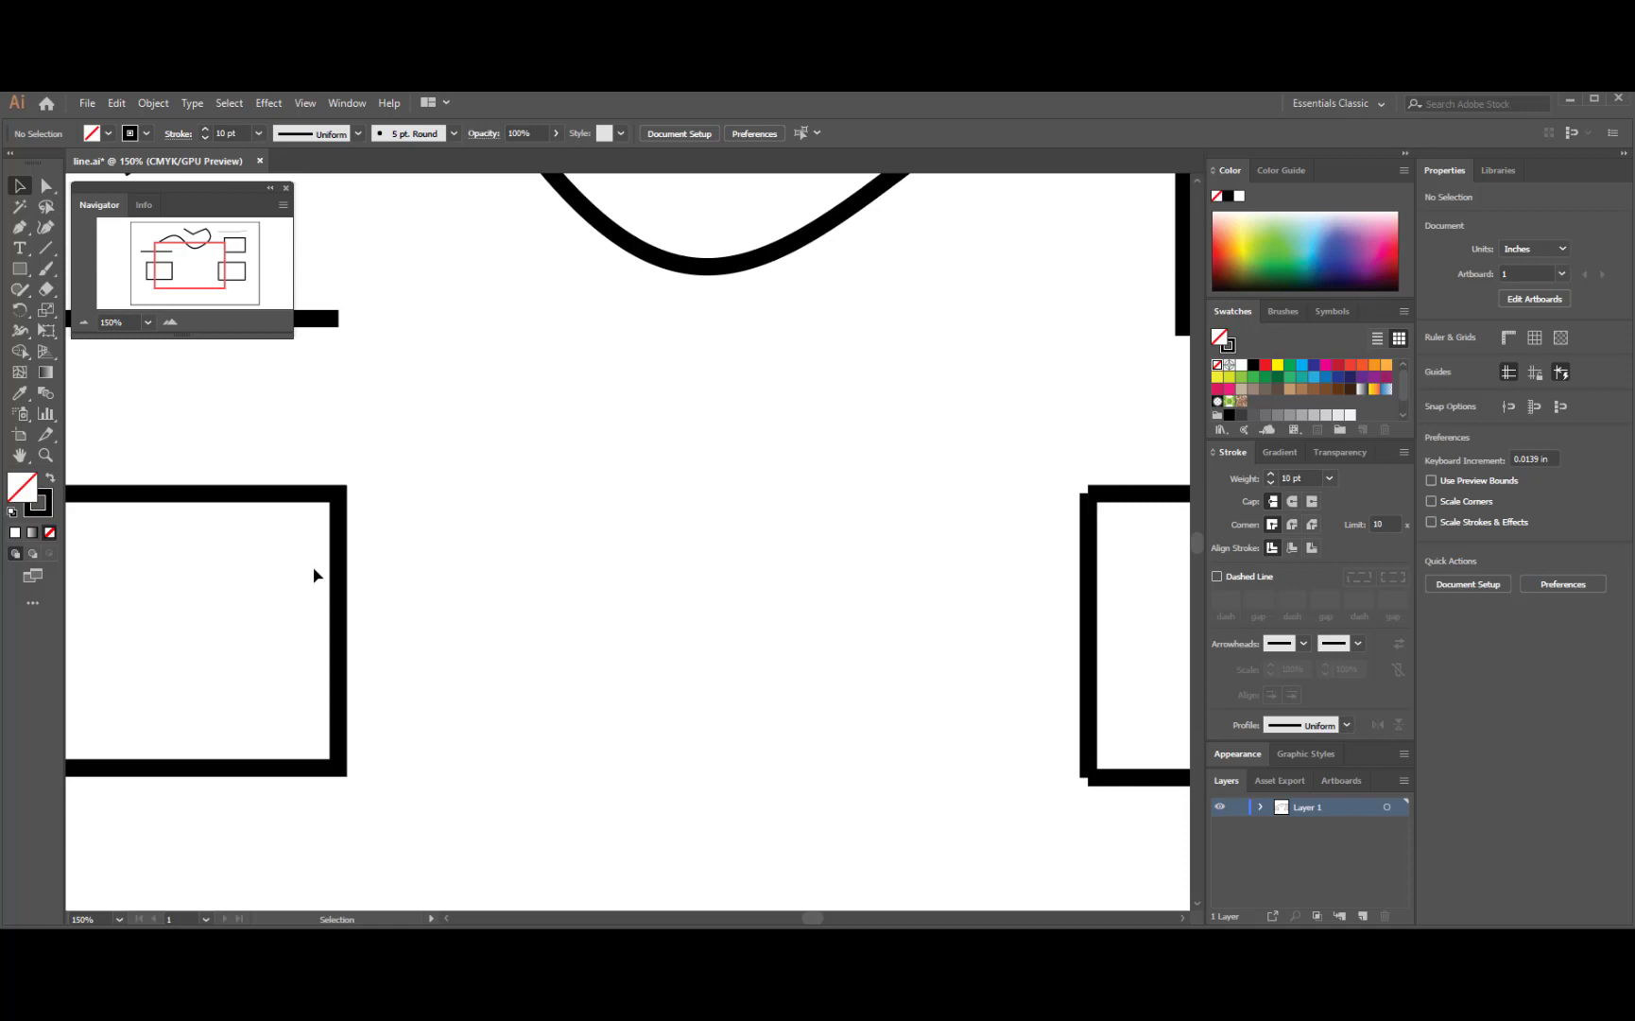
pyautogui.click(338, 575)
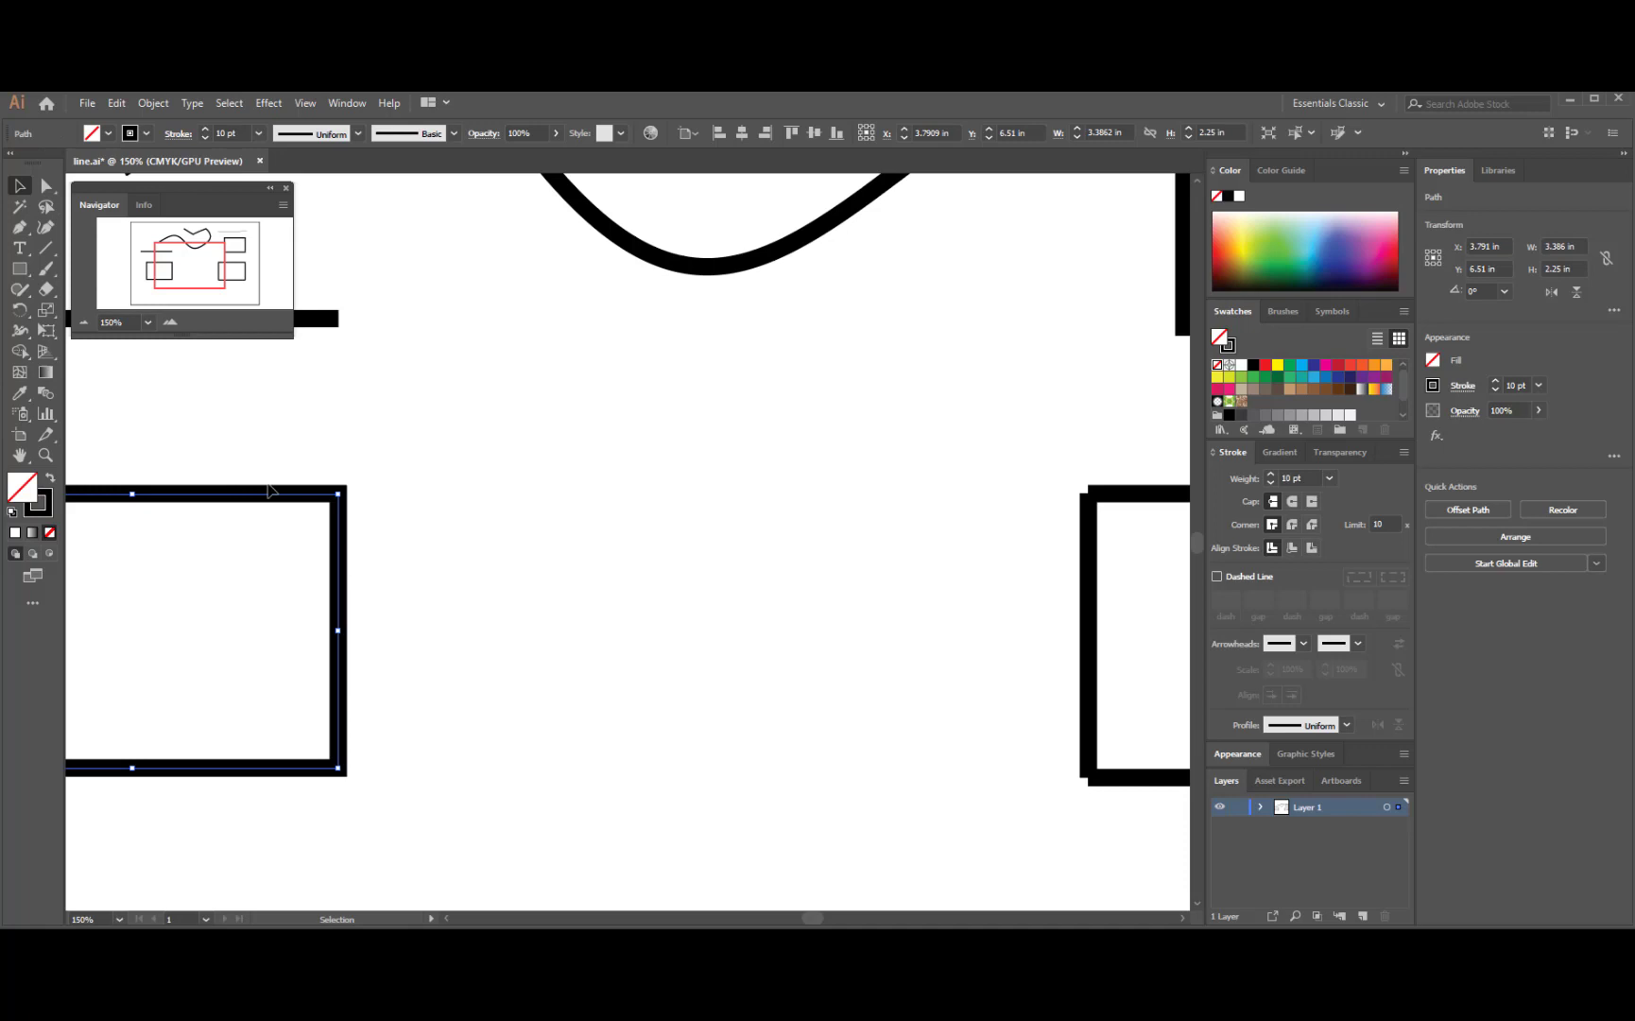
pyautogui.moveTo(822, 921)
pyautogui.mouseDown()
pyautogui.moveTo(773, 919)
pyautogui.moveTo(808, 925)
pyautogui.mouseUp()
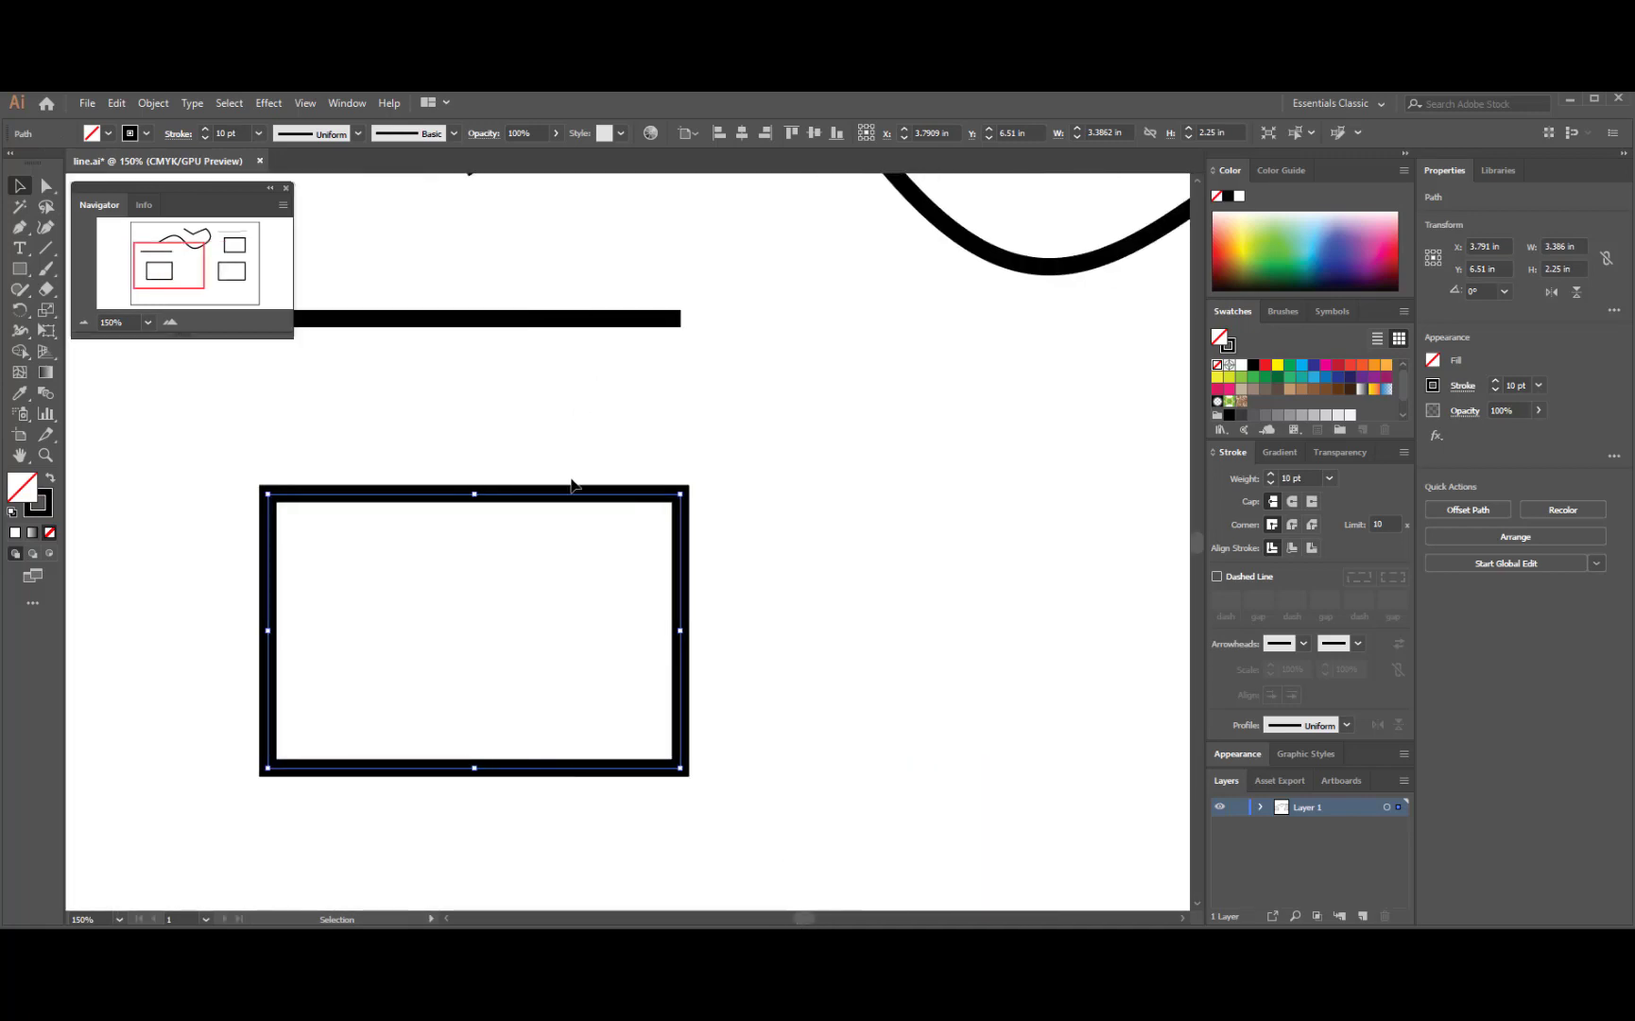
pyautogui.moveTo(572, 492); pyautogui.dragTo(656, 410)
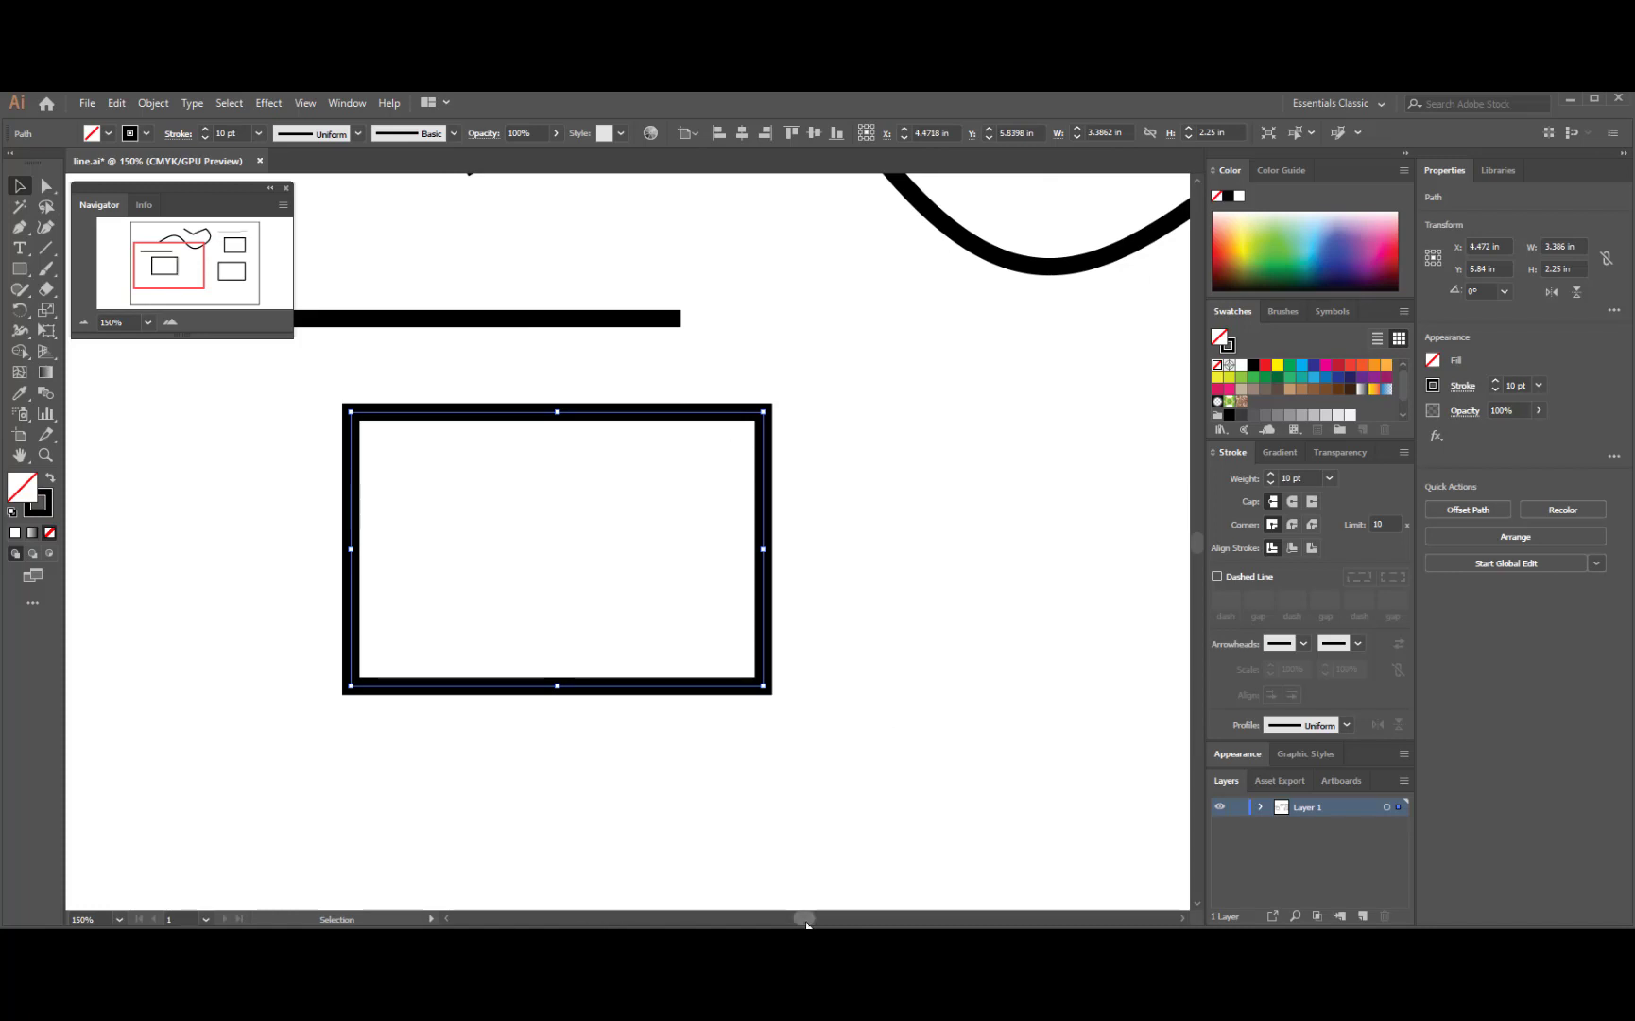
pyautogui.moveTo(803, 918)
pyautogui.mouseDown()
pyautogui.moveTo(849, 922)
pyautogui.moveTo(823, 922)
pyautogui.mouseUp()
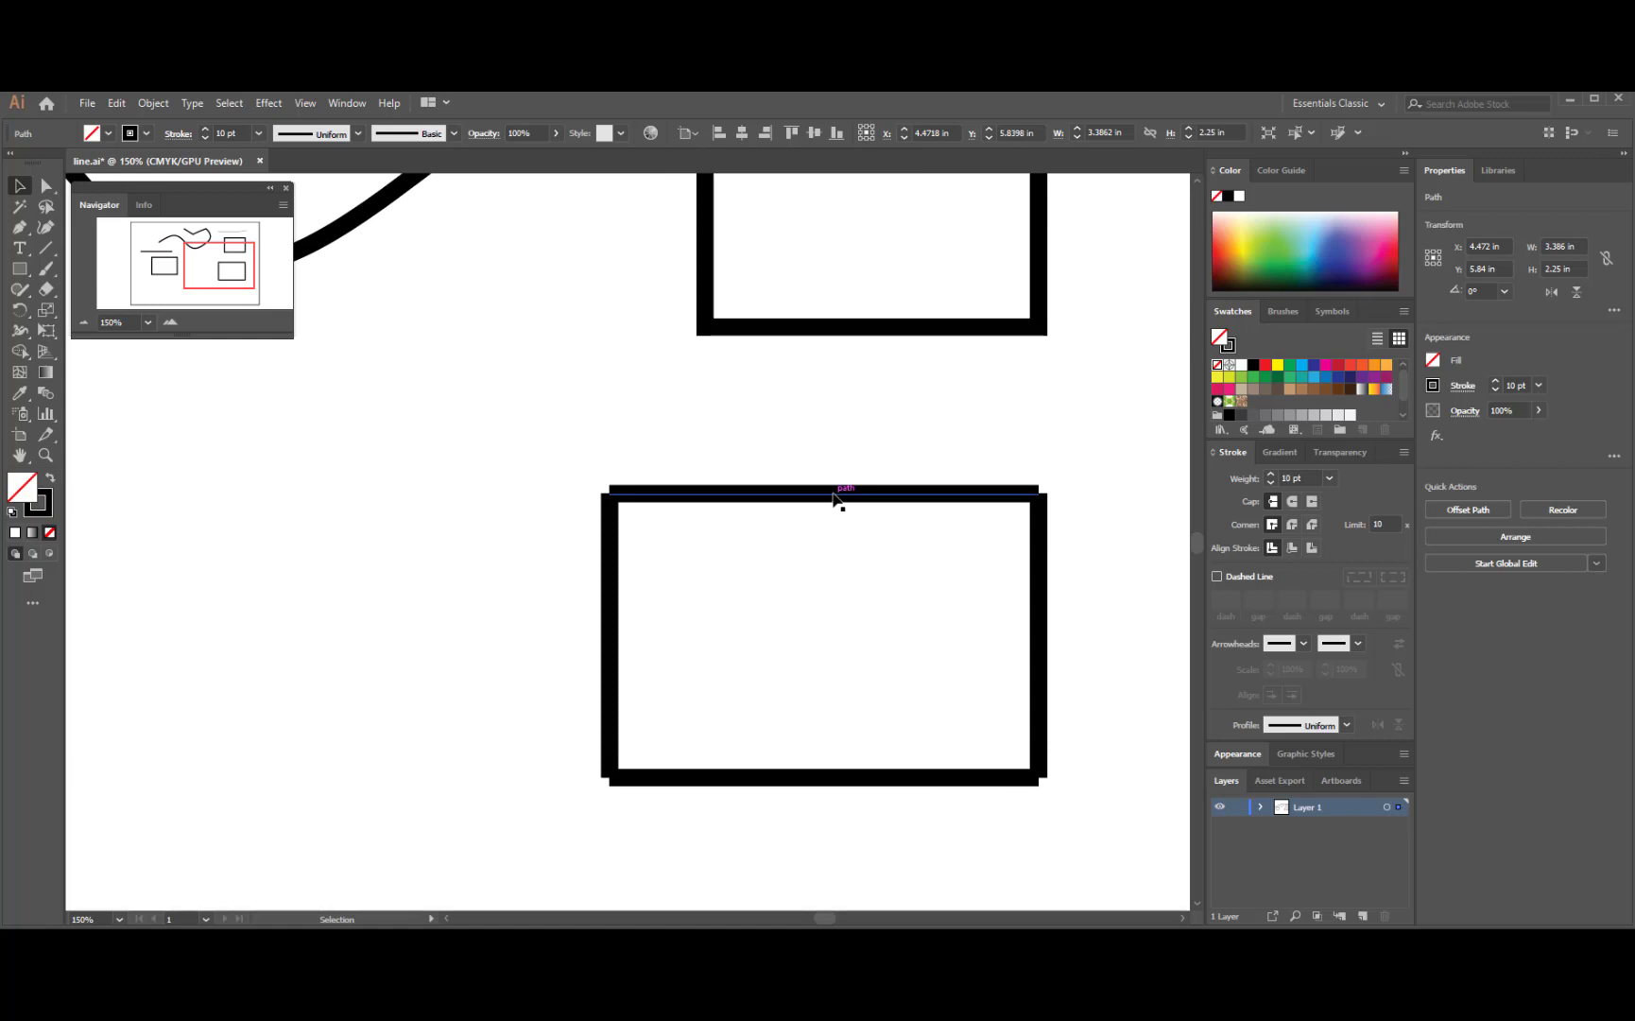
pyautogui.moveTo(836, 493)
pyautogui.mouseDown()
pyautogui.moveTo(865, 430)
pyautogui.moveTo(854, 474)
pyautogui.mouseUp()
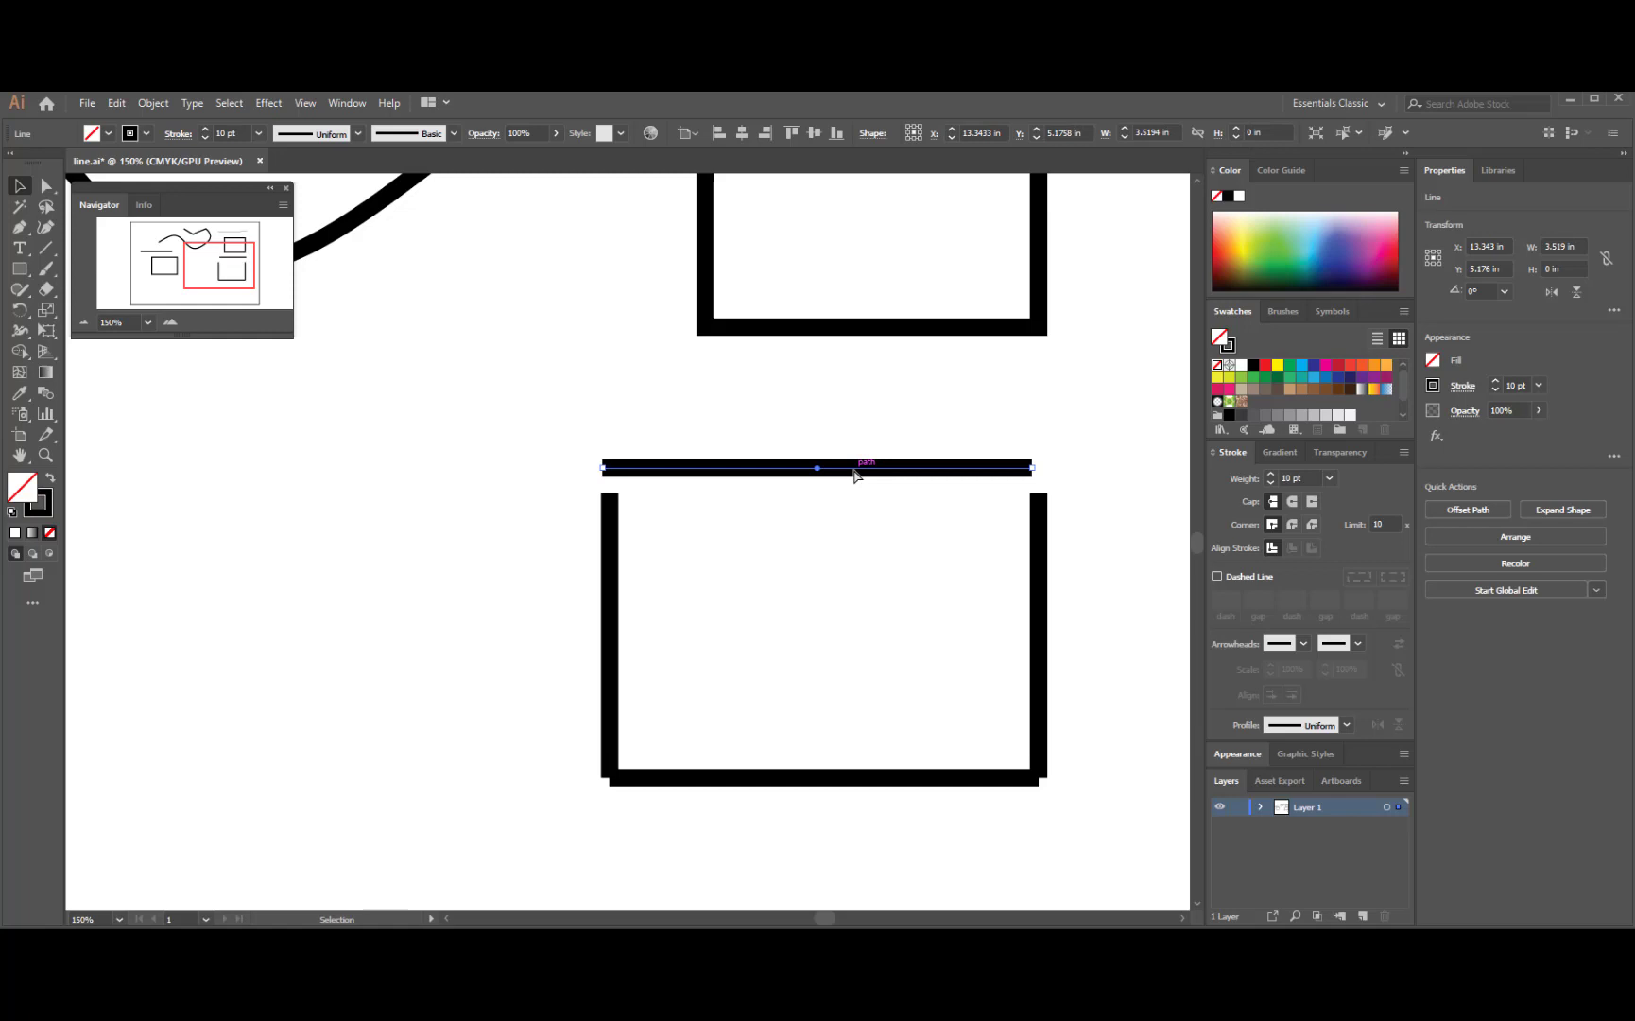
pyautogui.hotkey('ctrl', 'z')
pyautogui.moveTo(853, 410); pyautogui.dragTo(860, 474)
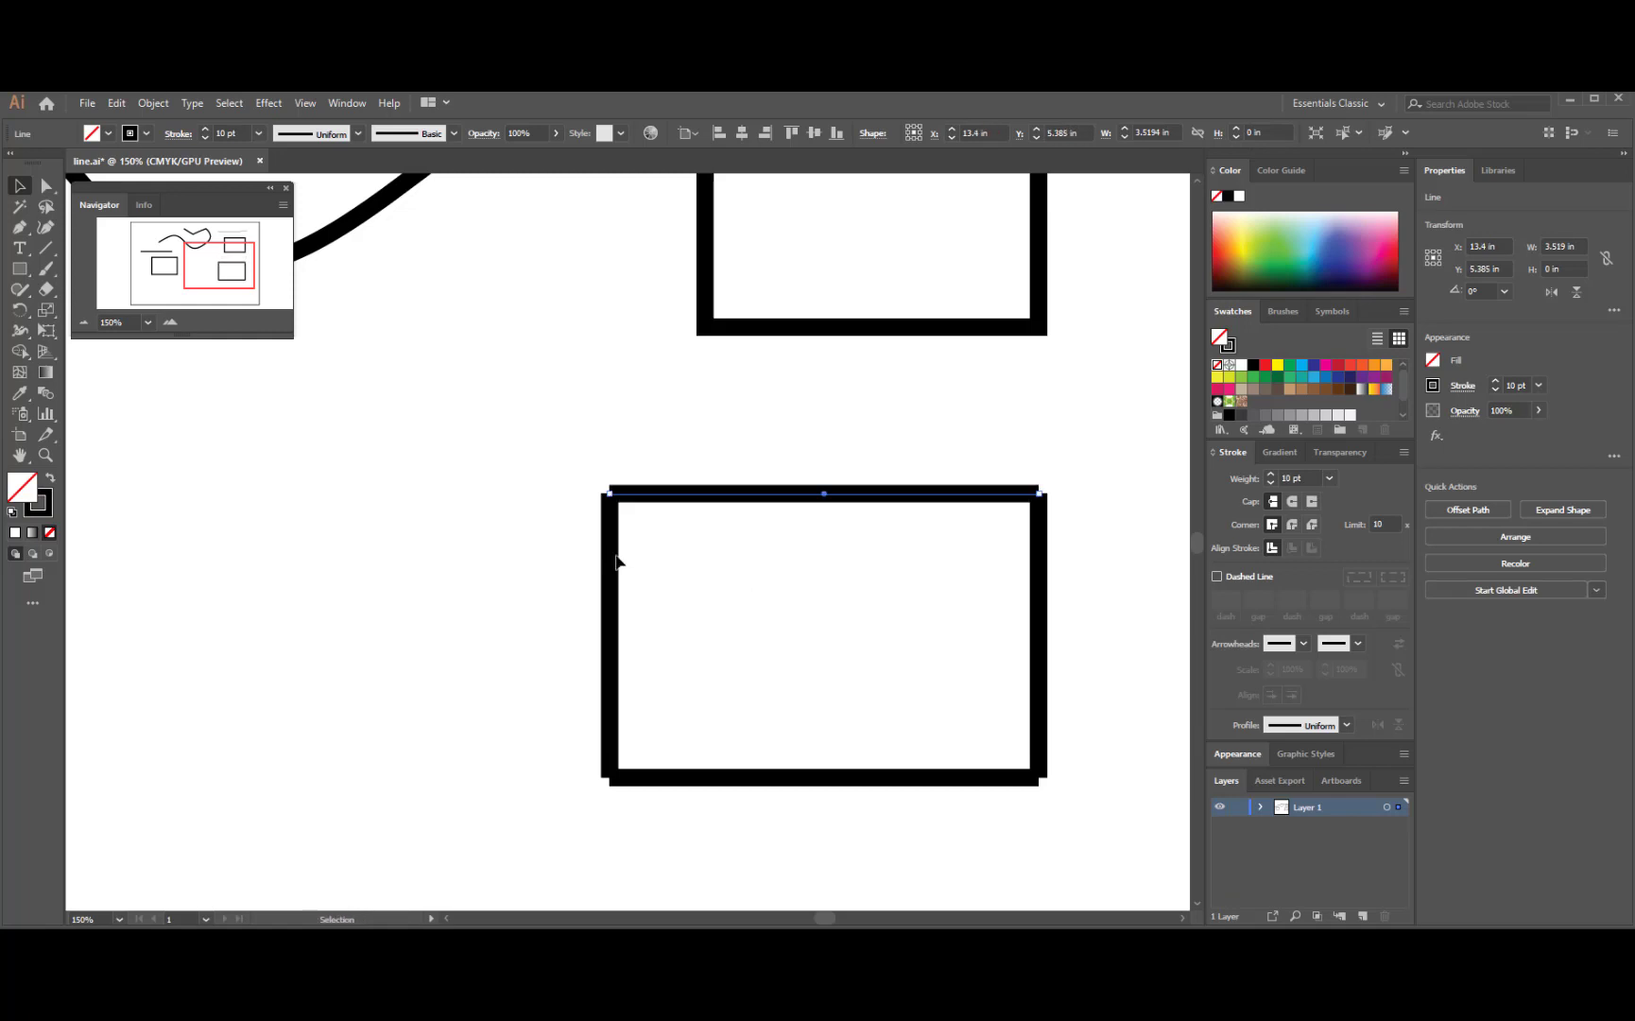
pyautogui.click(409, 462)
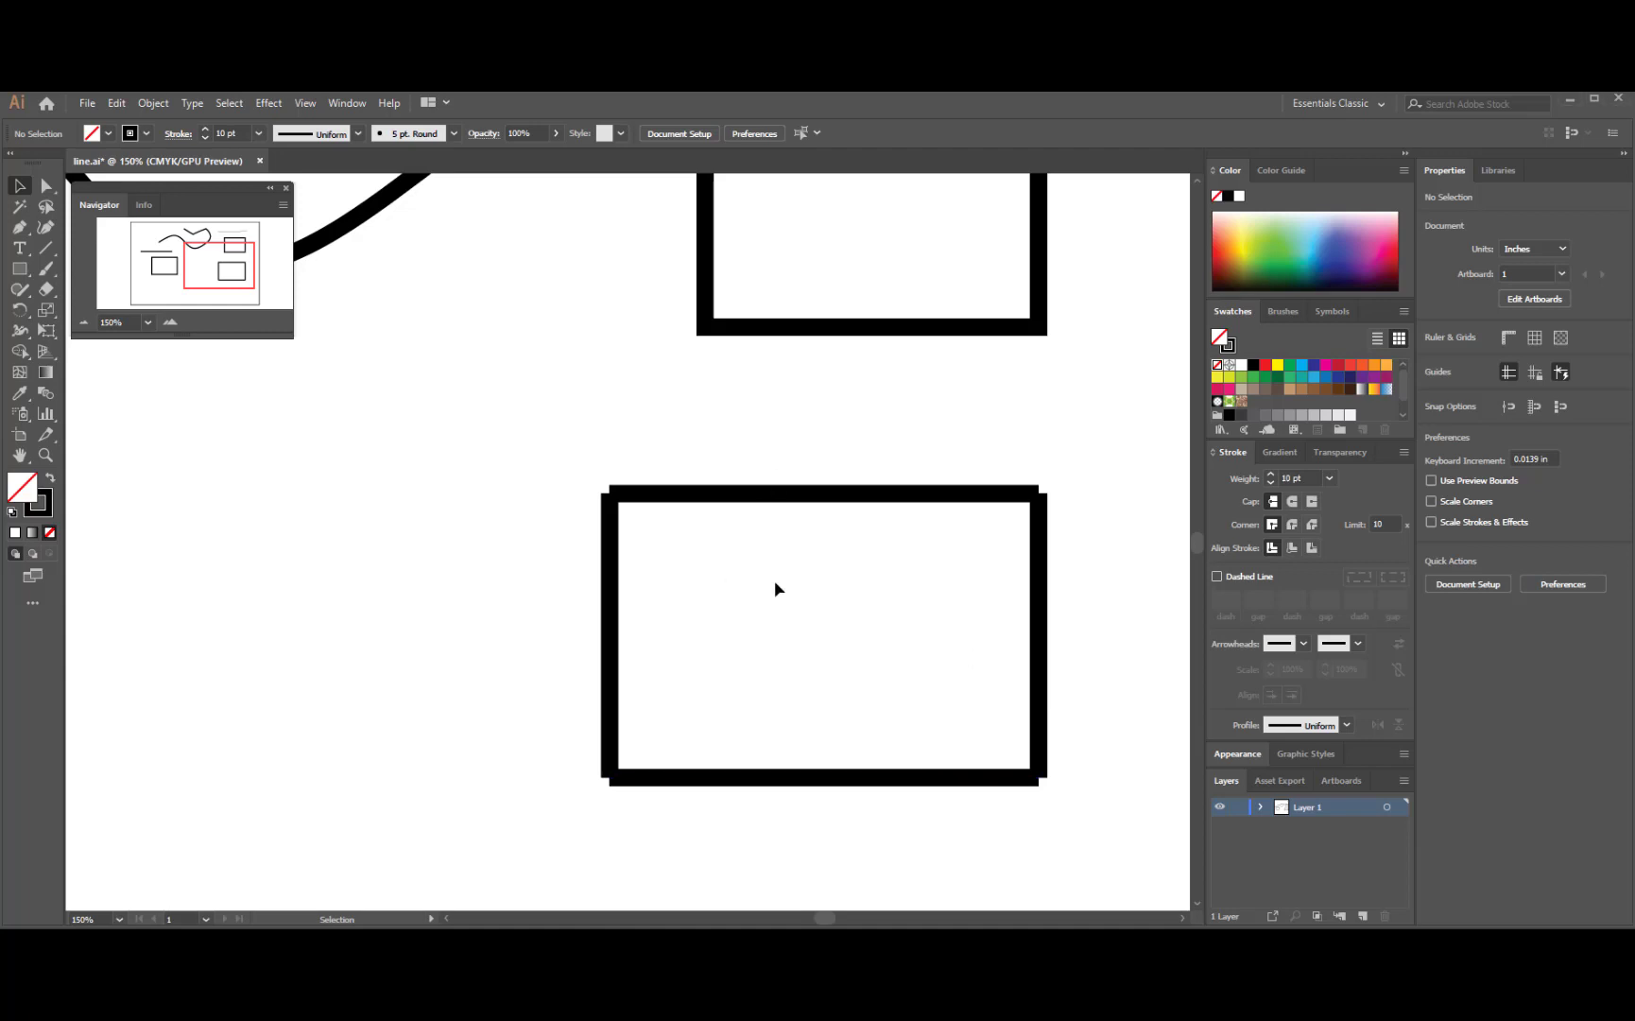
# Zoom to 100% and join the lower-right rectangle's segments with Object > Path > Join.
pyautogui.hotkey('ctrl', '-')
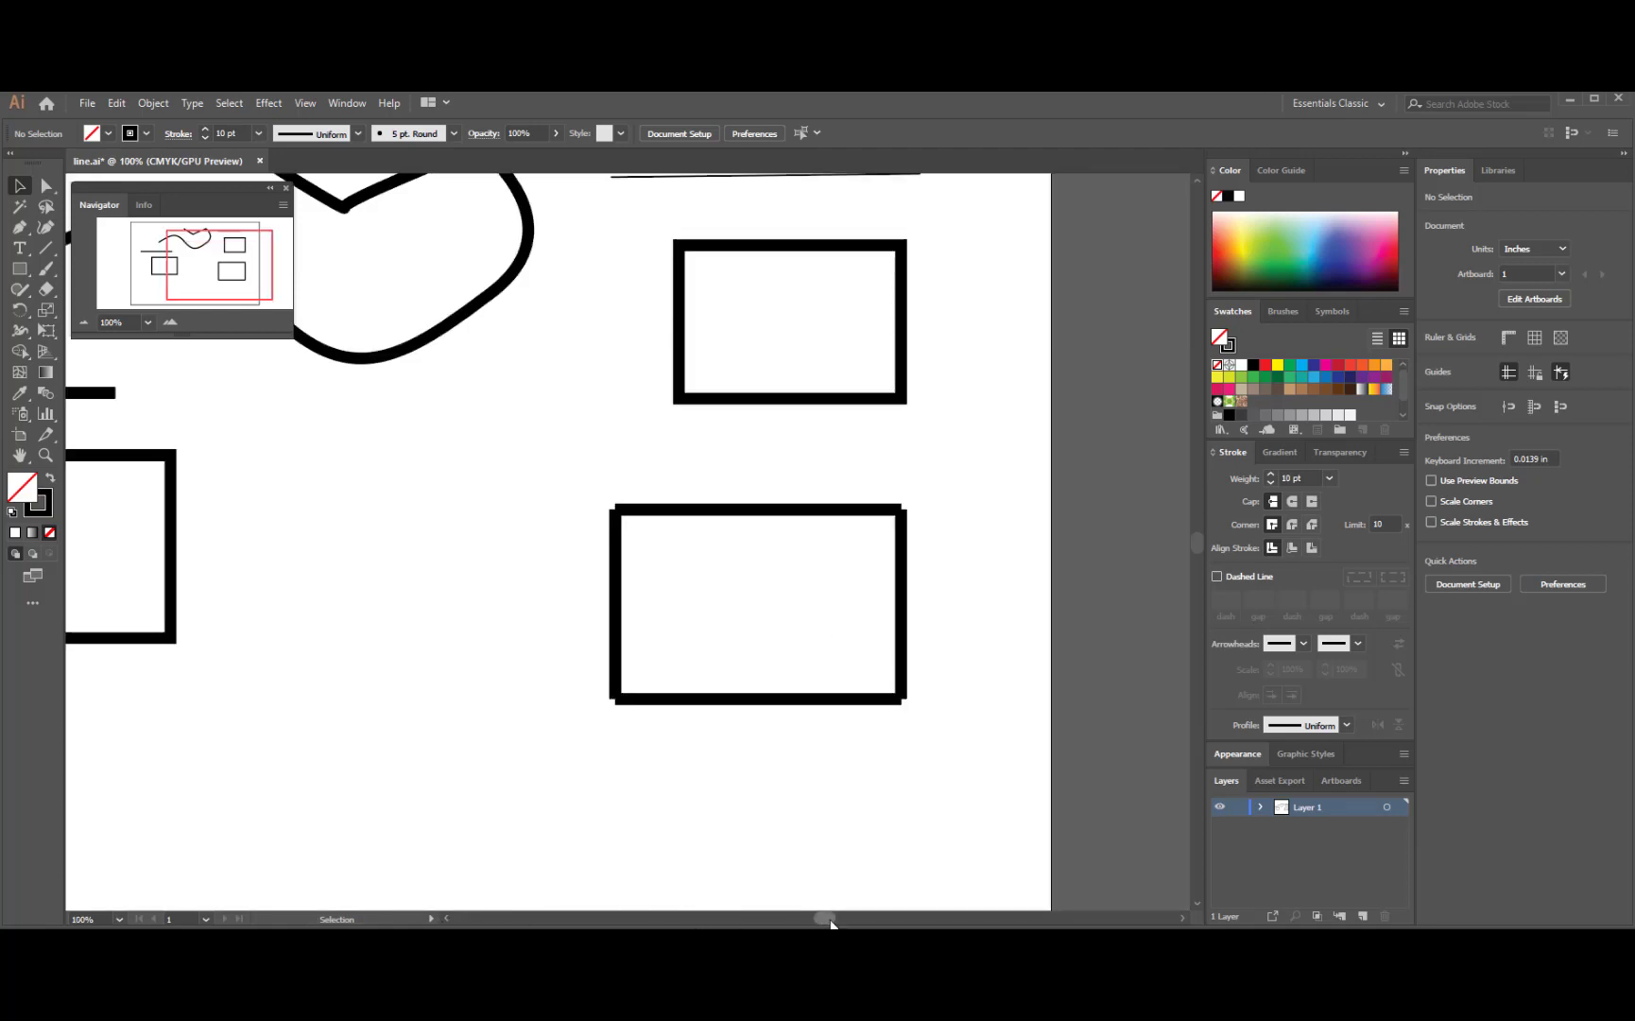
pyautogui.moveTo(831, 921)
pyautogui.mouseDown()
pyautogui.moveTo(815, 922)
pyautogui.moveTo(828, 921)
pyautogui.mouseUp()
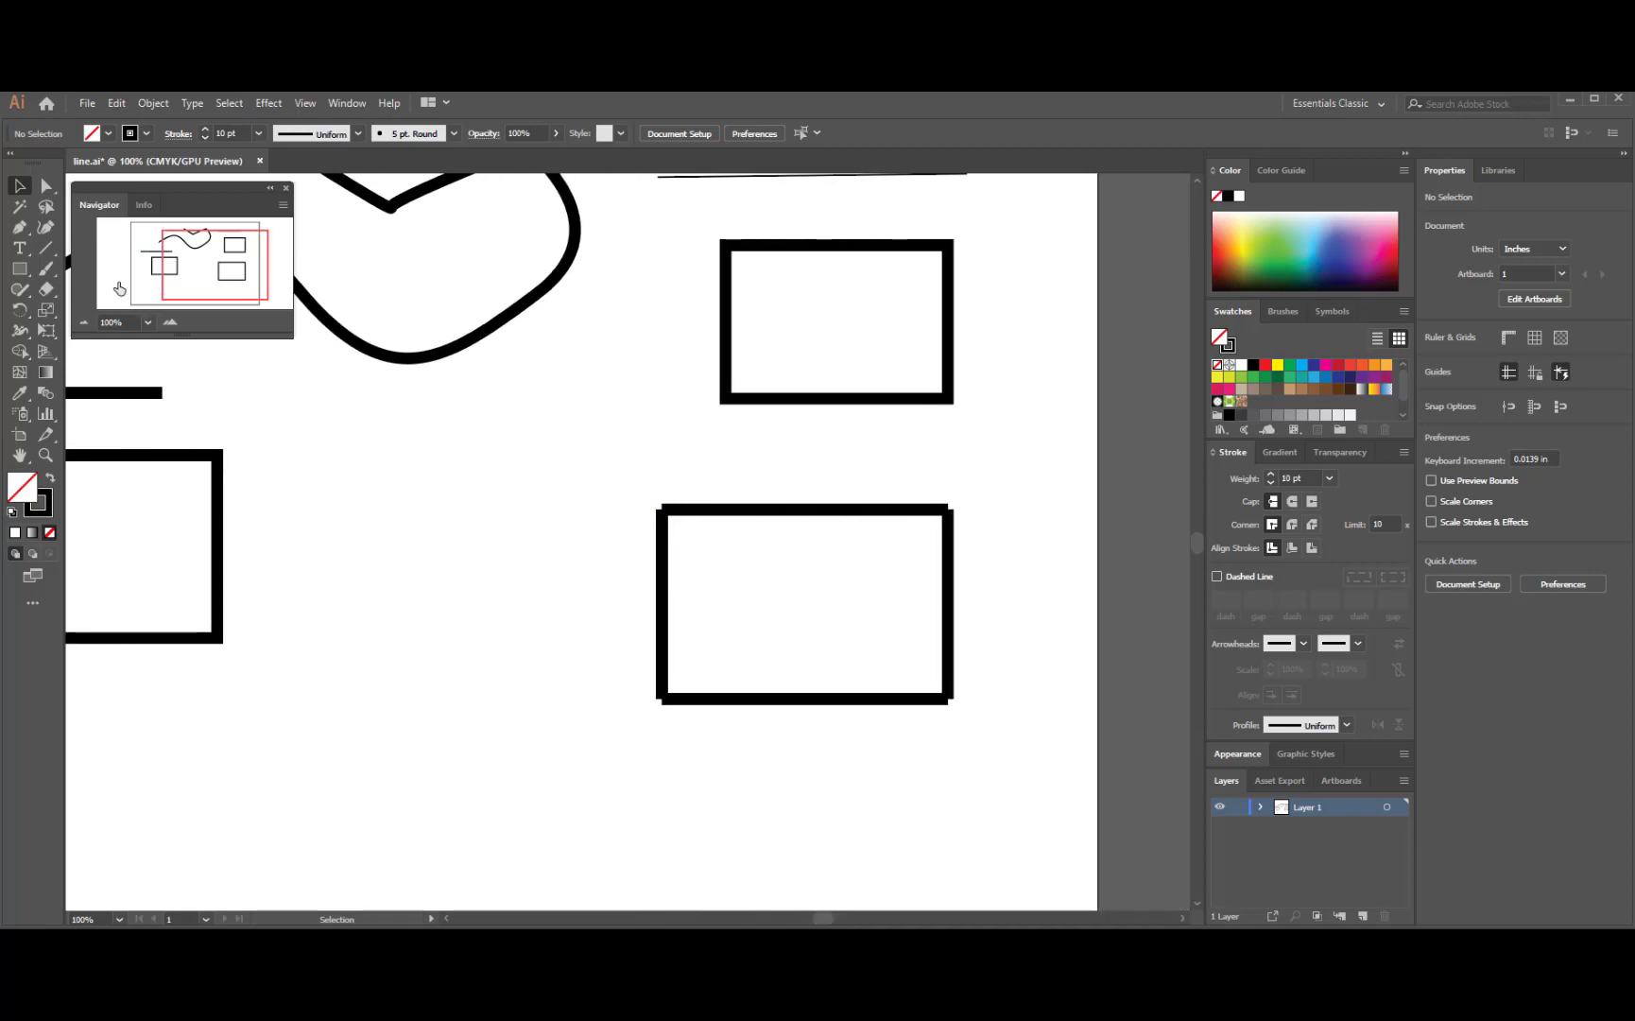
pyautogui.click(21, 189)
pyautogui.moveTo(724, 446); pyautogui.dragTo(606, 572)
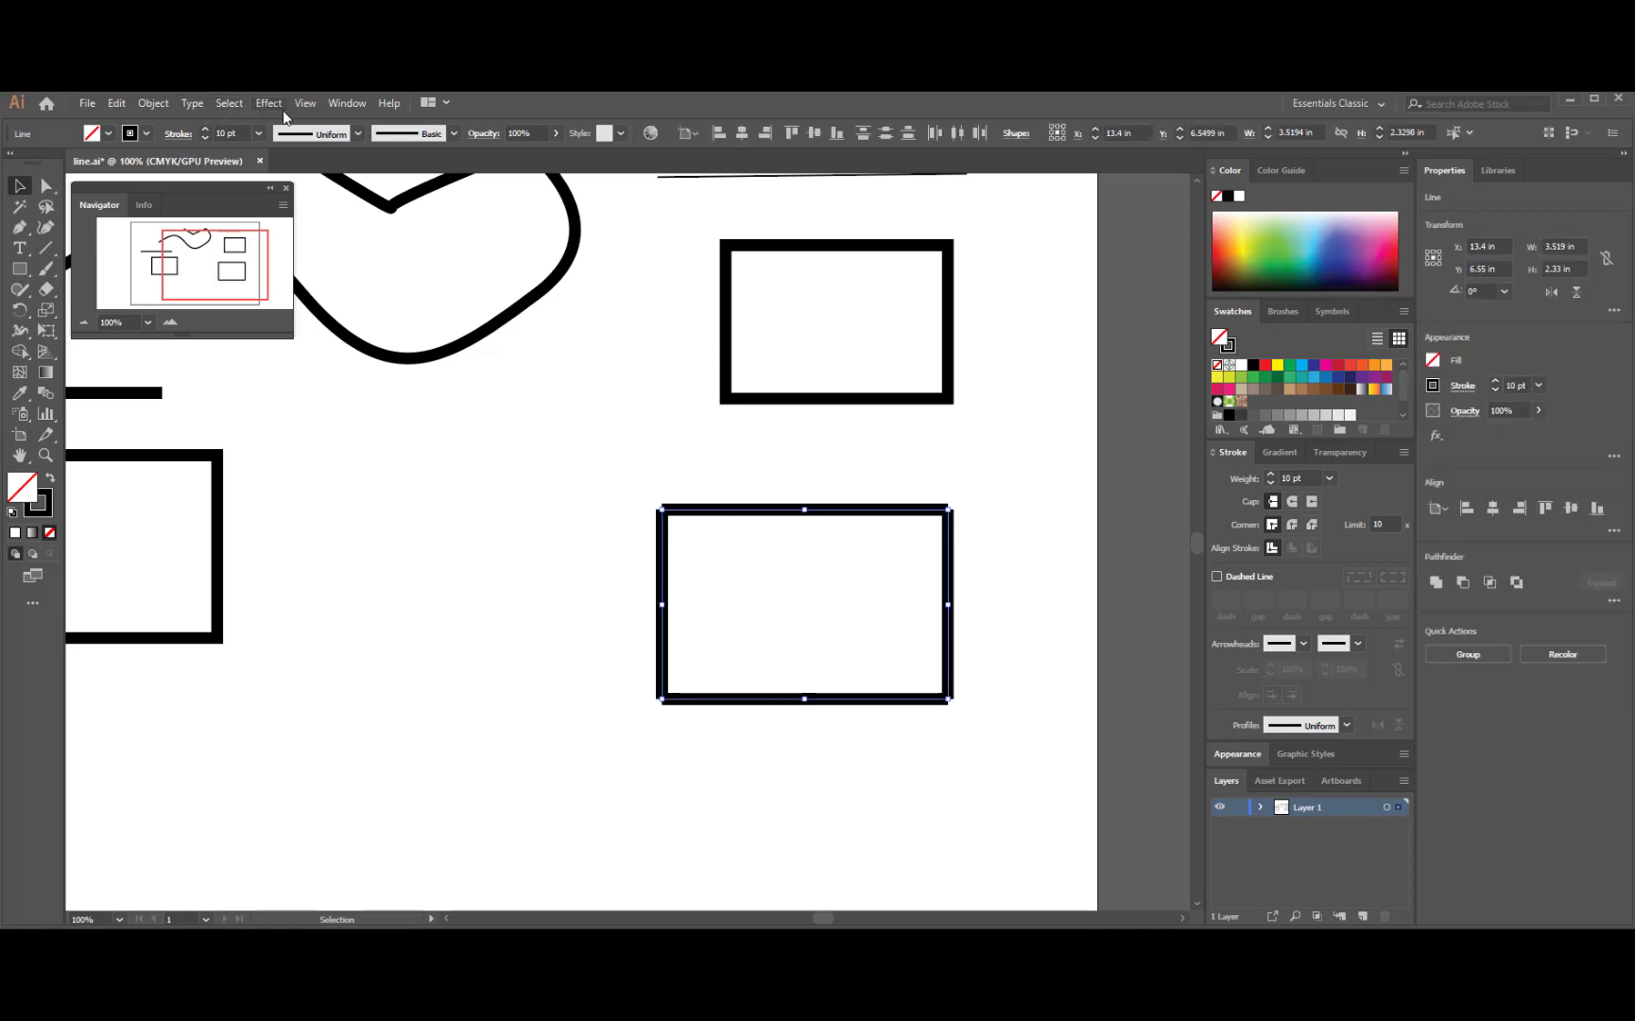
pyautogui.click(164, 105)
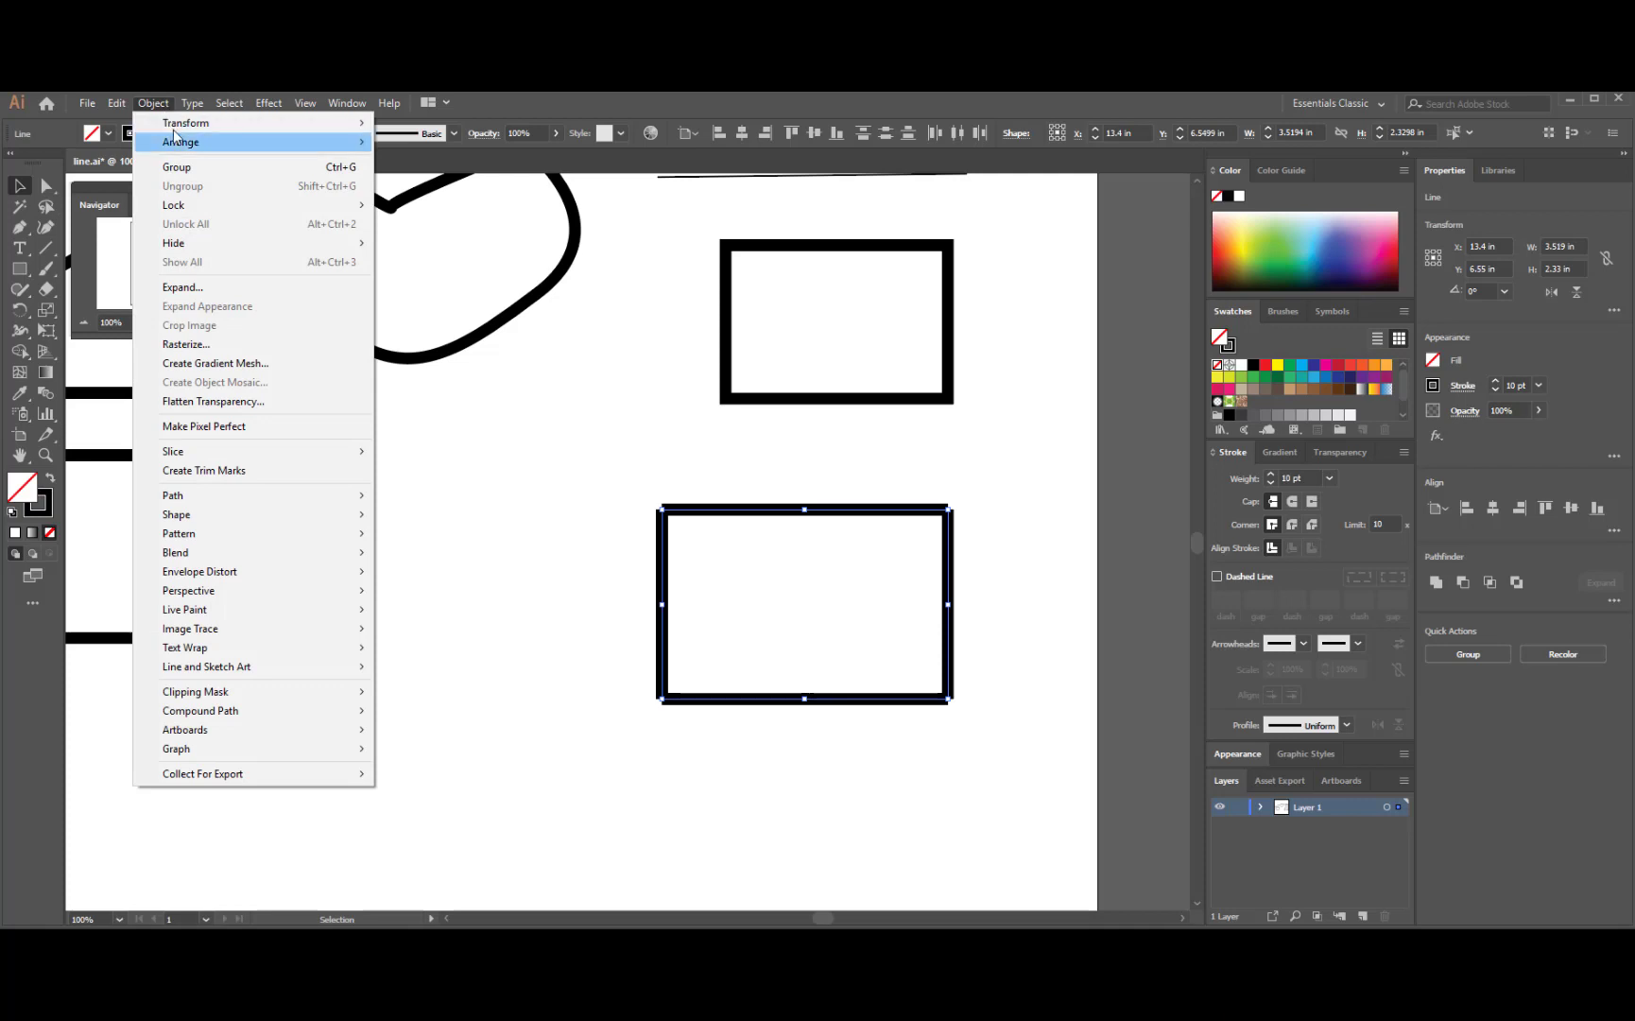
pyautogui.moveTo(194, 502)
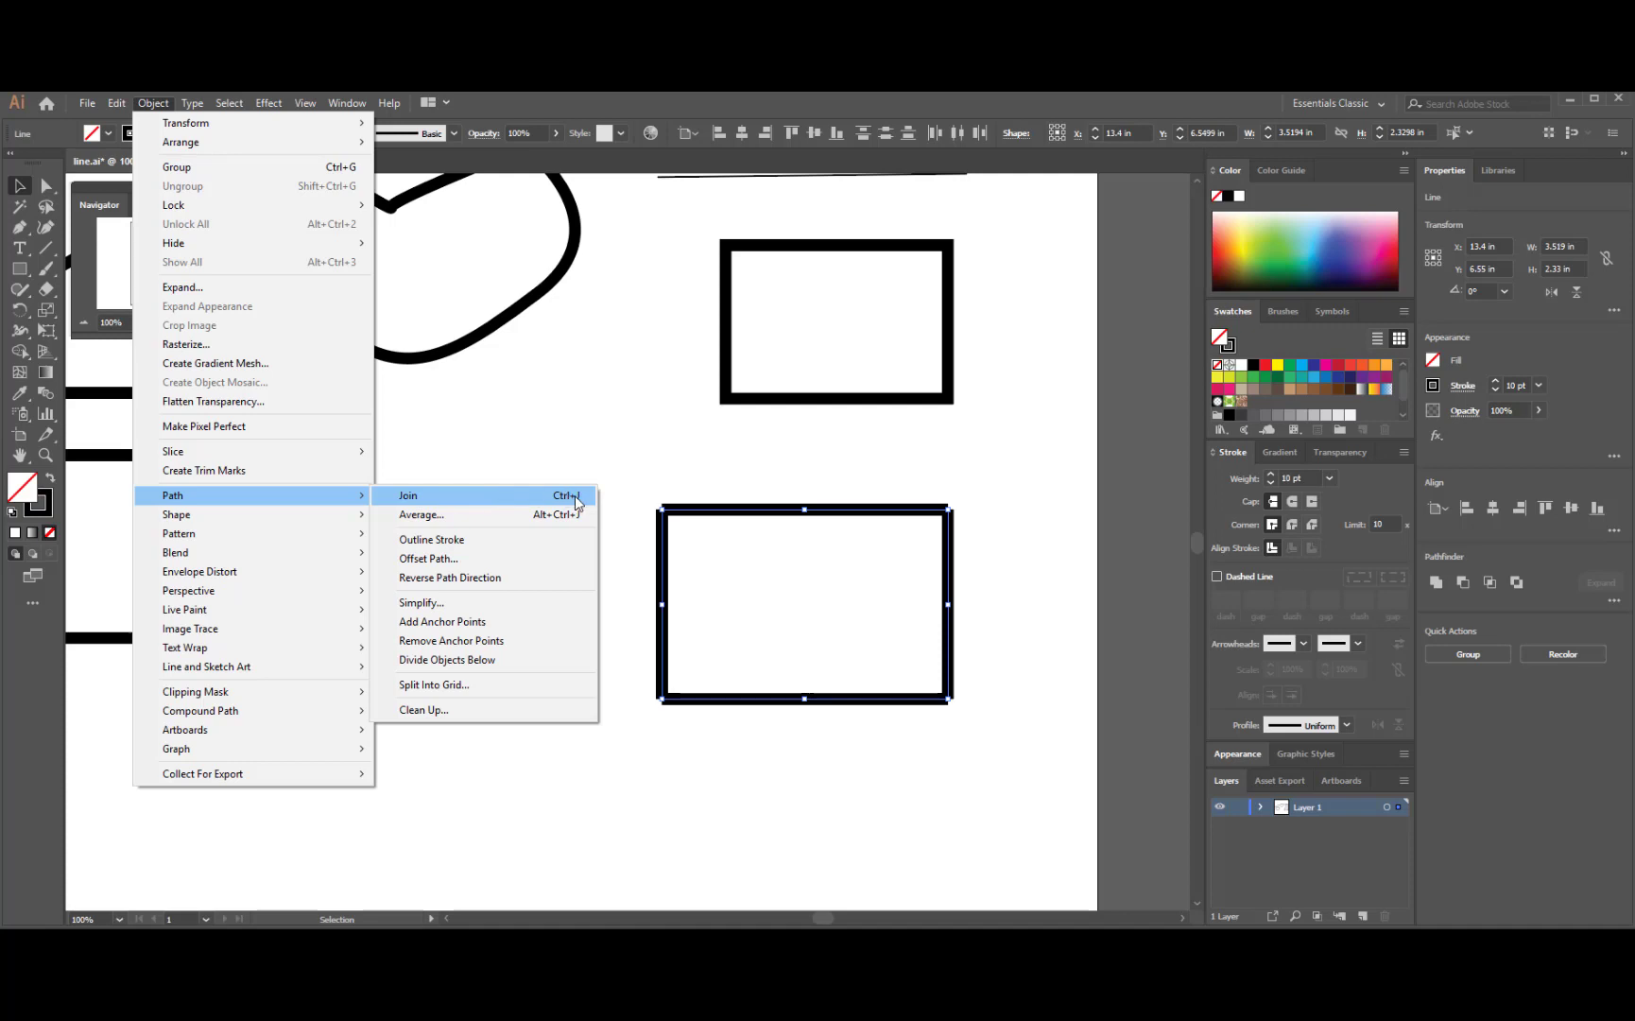
pyautogui.click(540, 498)
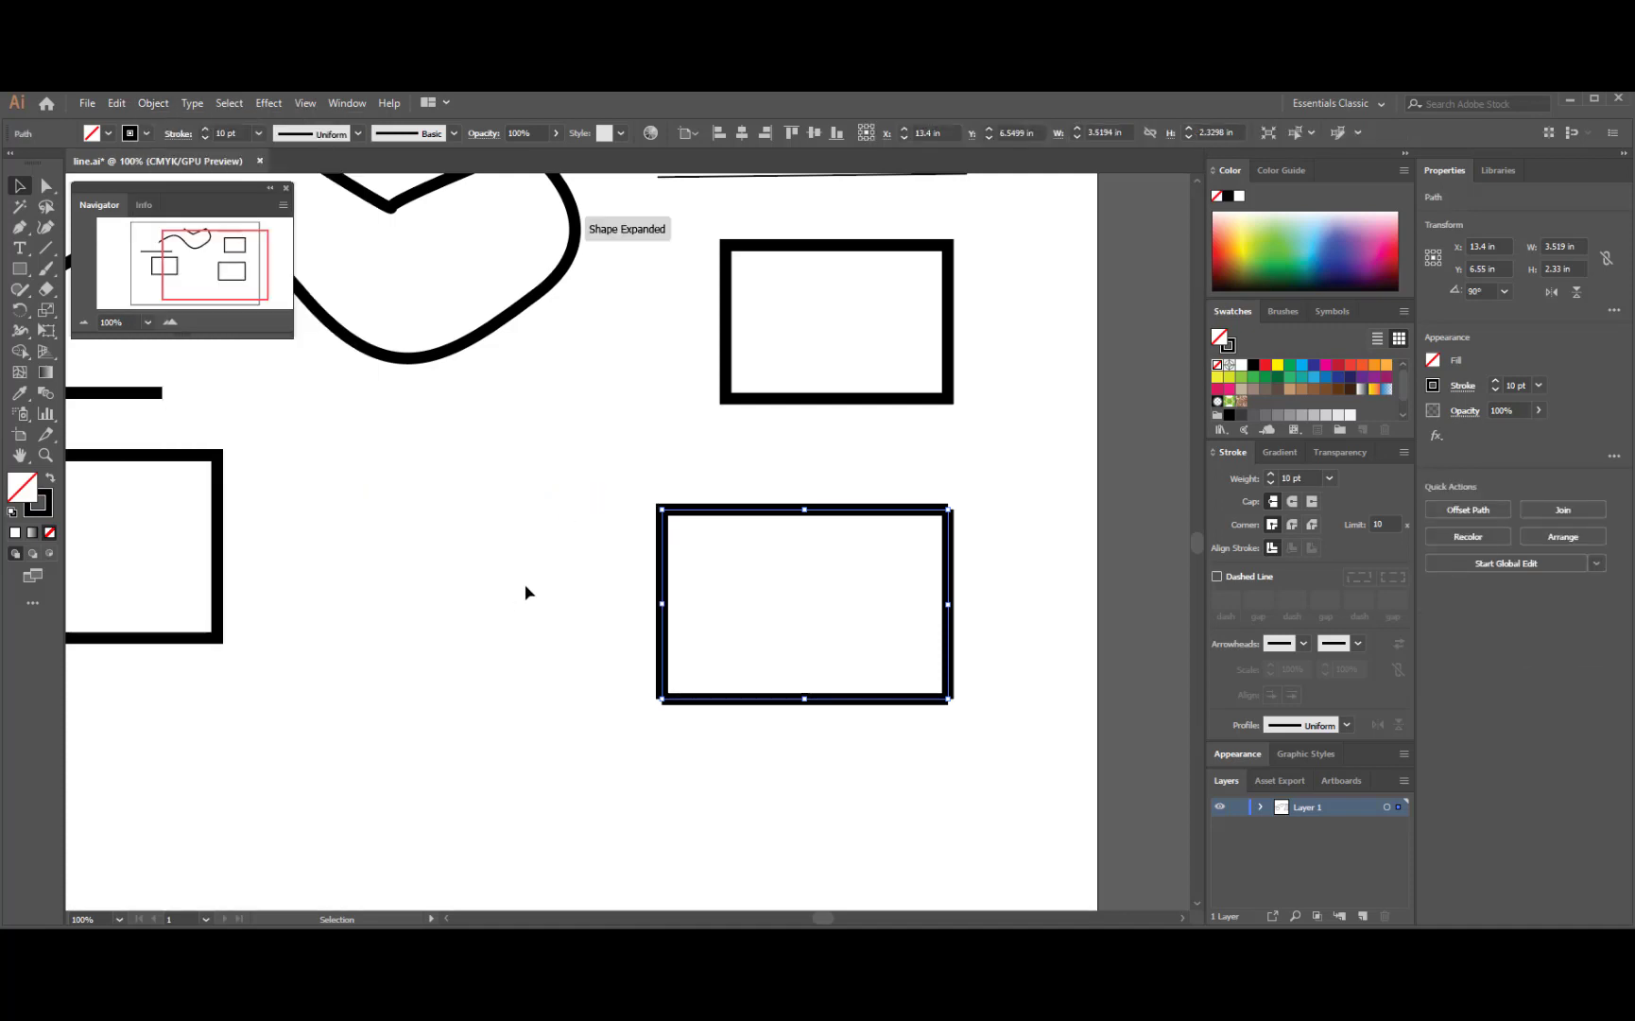
pyautogui.click(527, 591)
# Test the join by dragging the right edge away, then undo the move.
pyautogui.click(745, 517)
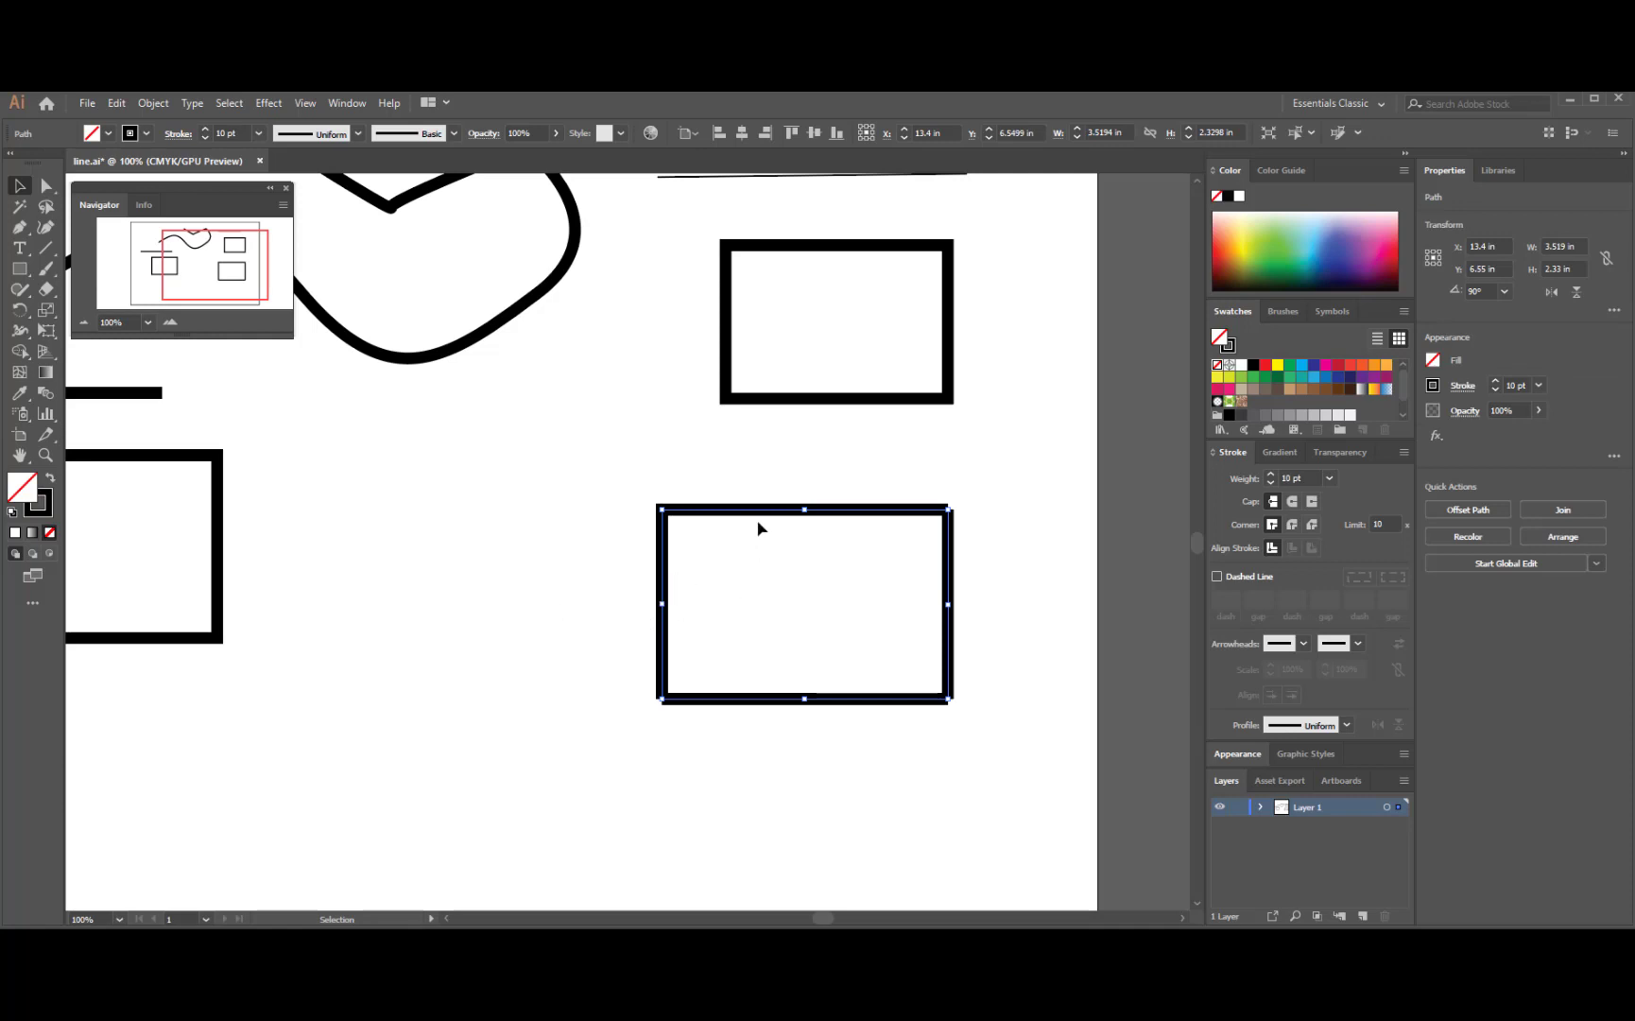
pyautogui.click(1012, 652)
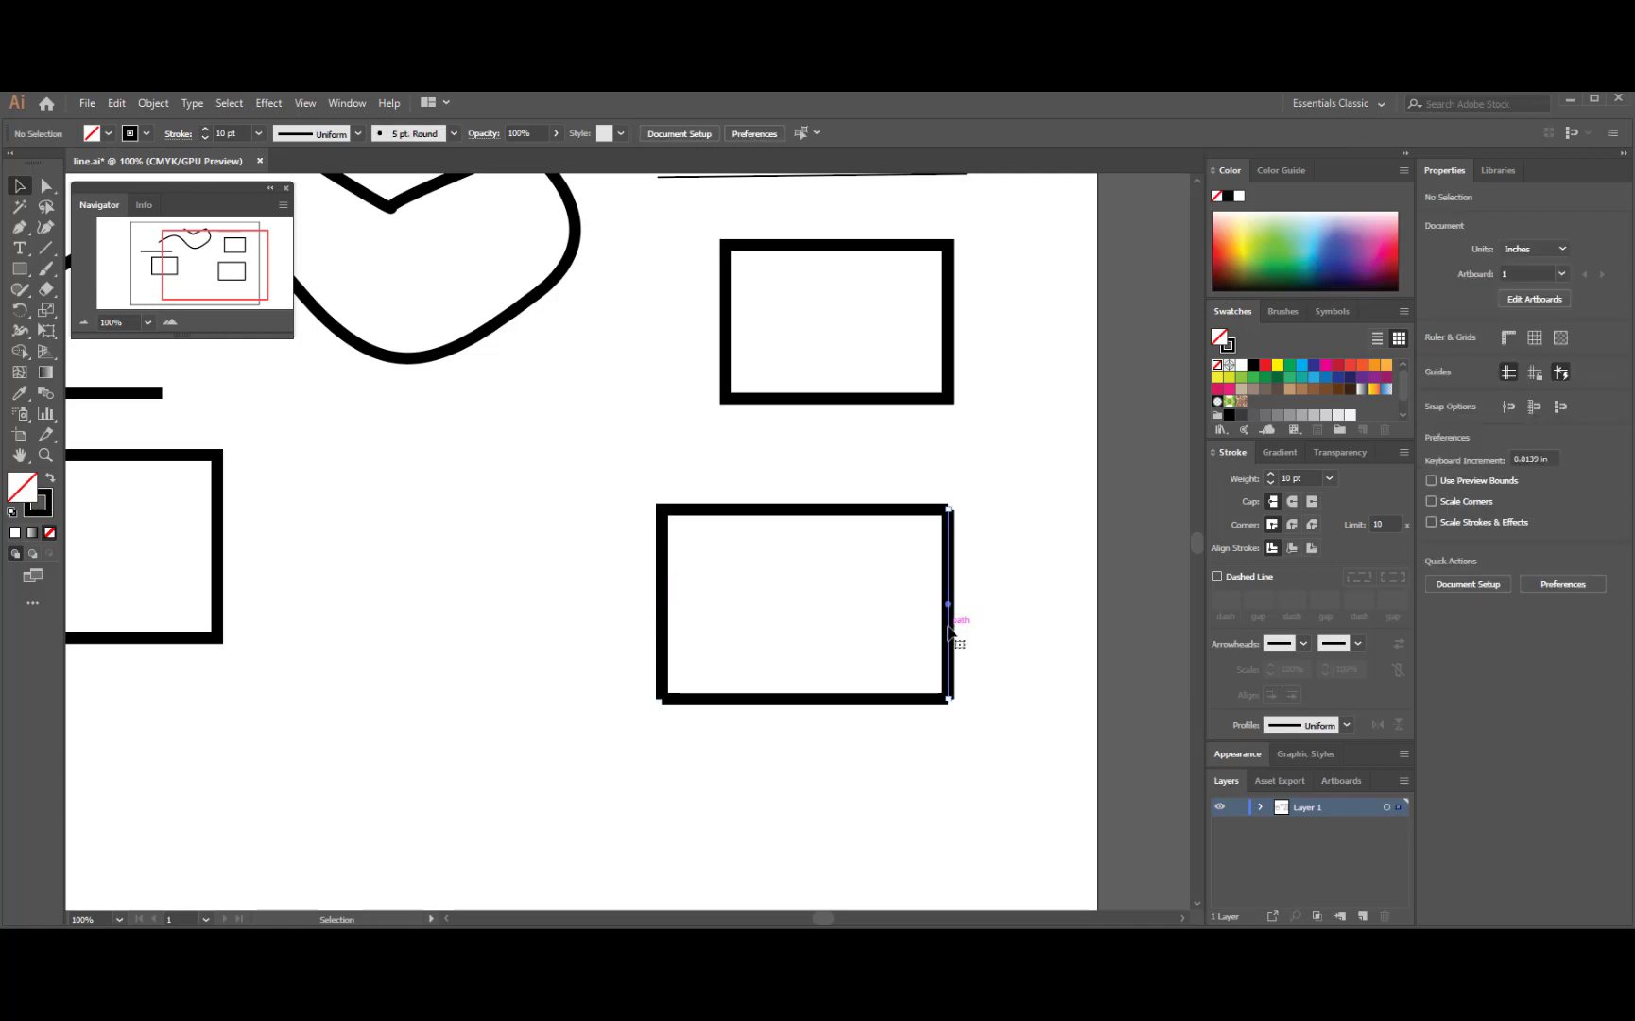
pyautogui.click(947, 614)
pyautogui.click(1027, 630)
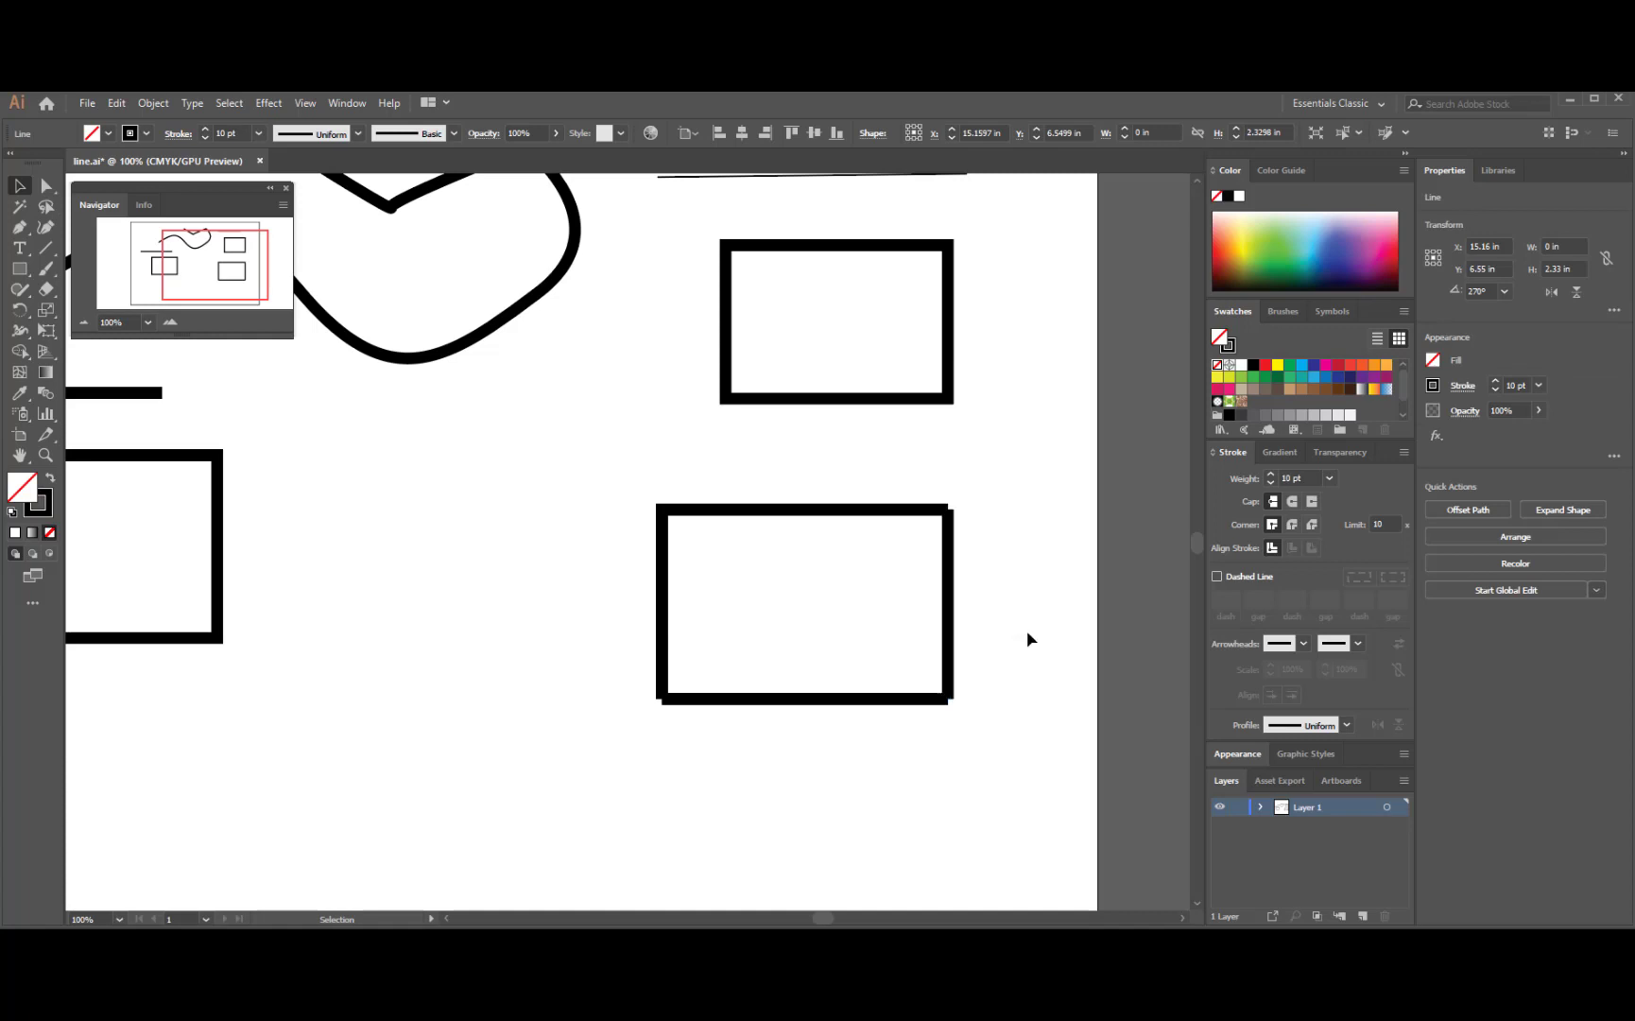
pyautogui.moveTo(953, 641); pyautogui.dragTo(1022, 636)
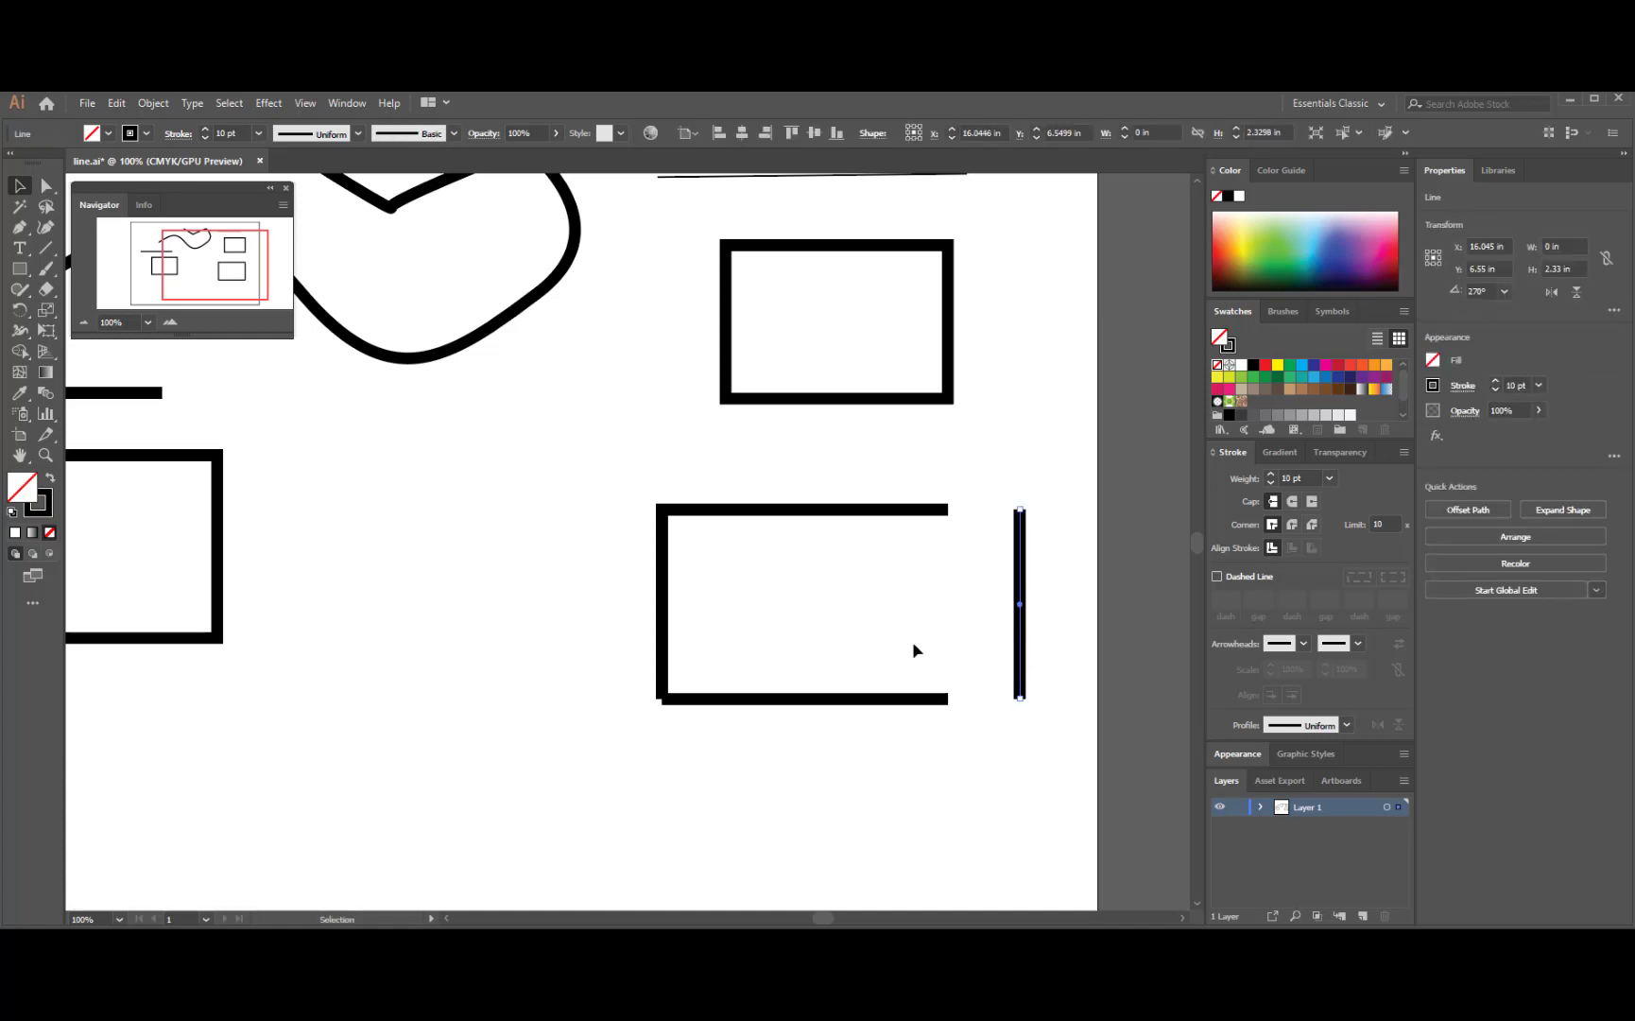
pyautogui.hotkey('ctrl', 'z')
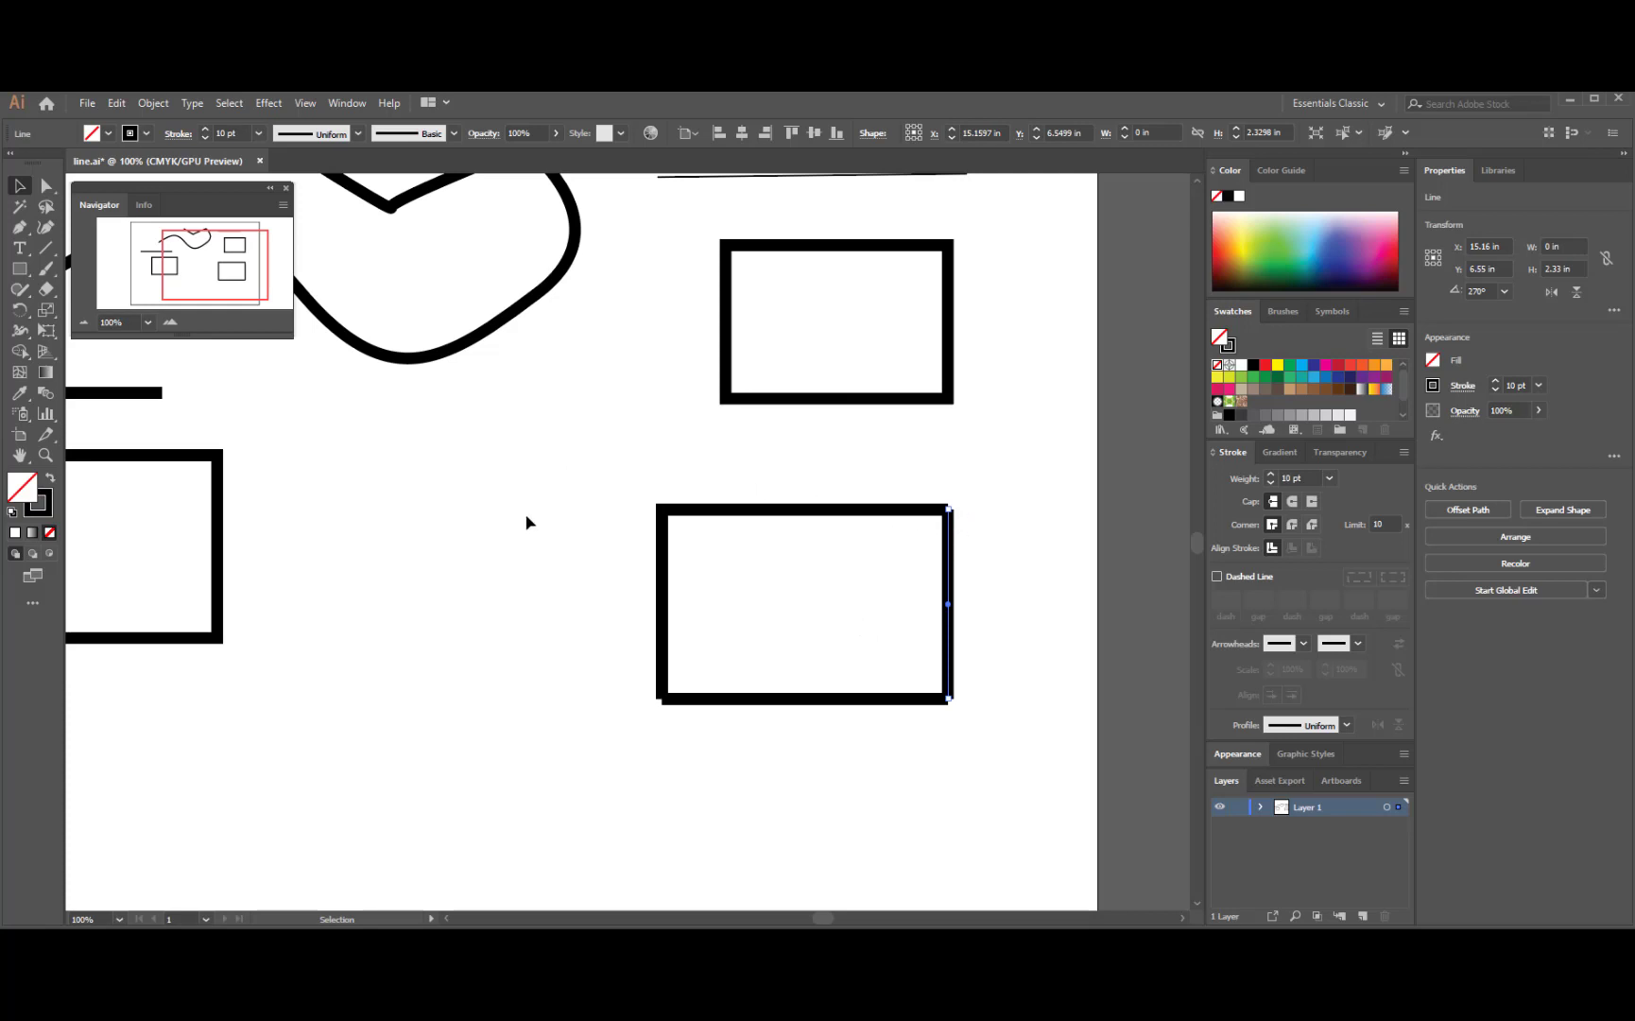
pyautogui.click(843, 482)
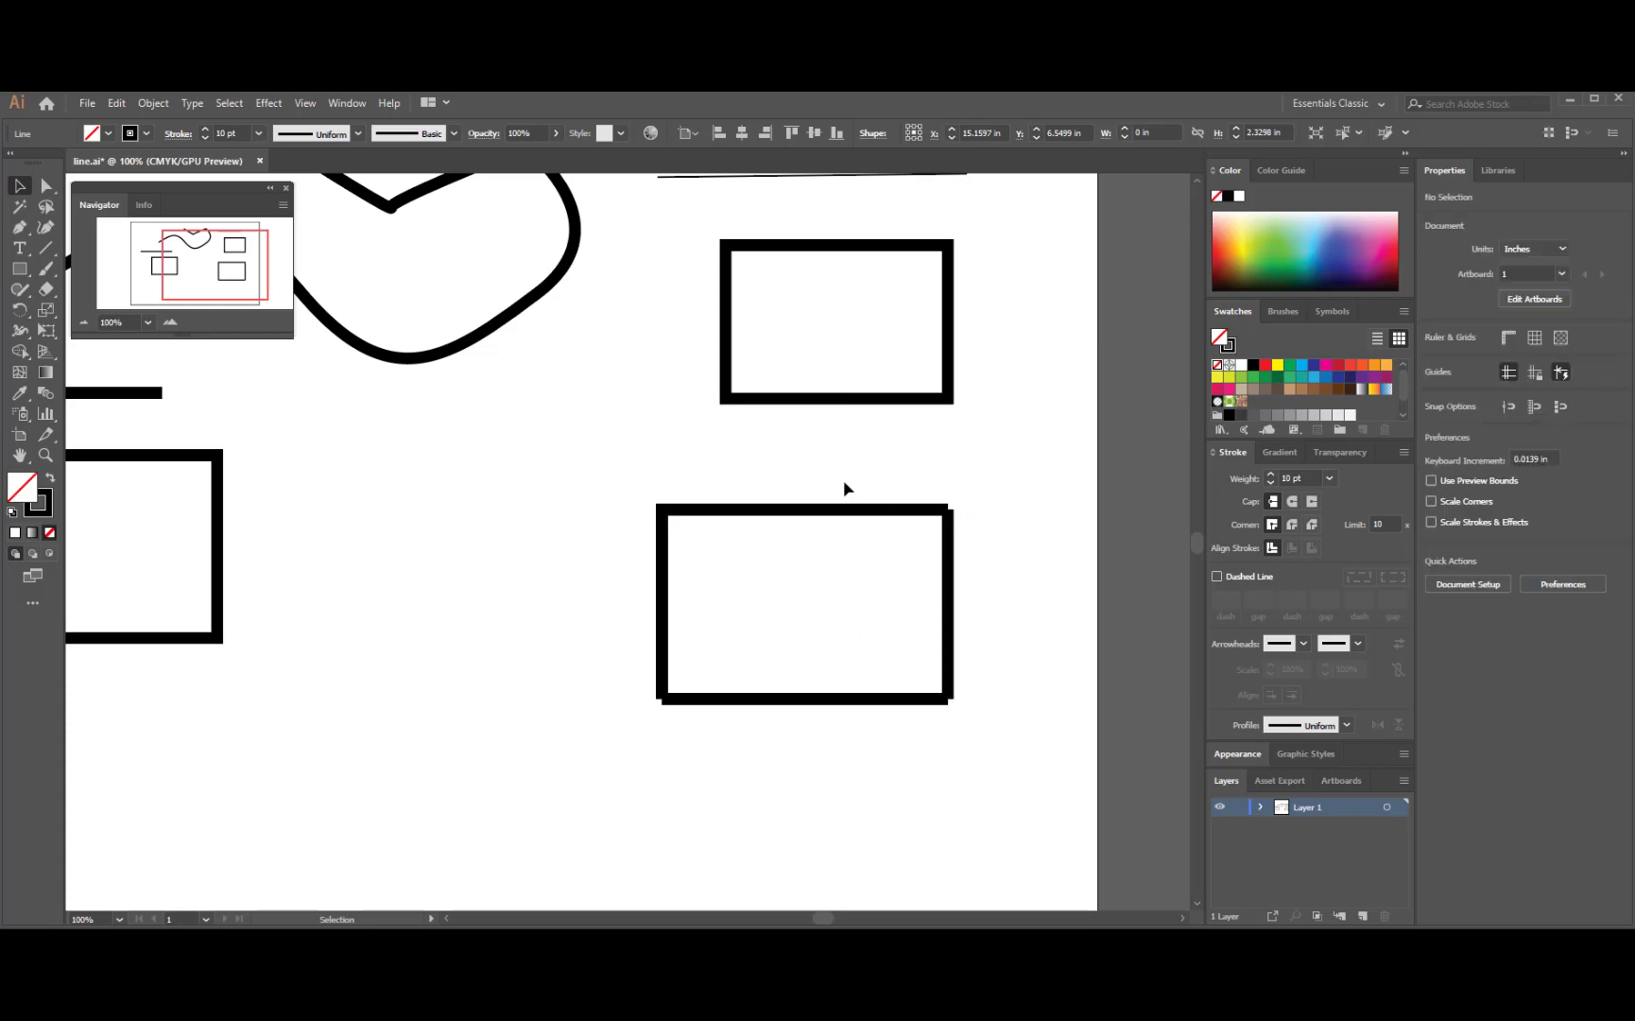
# Marquee-select the lower-right rectangle again and apply Object > Path > Join.
pyautogui.moveTo(973, 734); pyautogui.dragTo(603, 486)
pyautogui.click(151, 102)
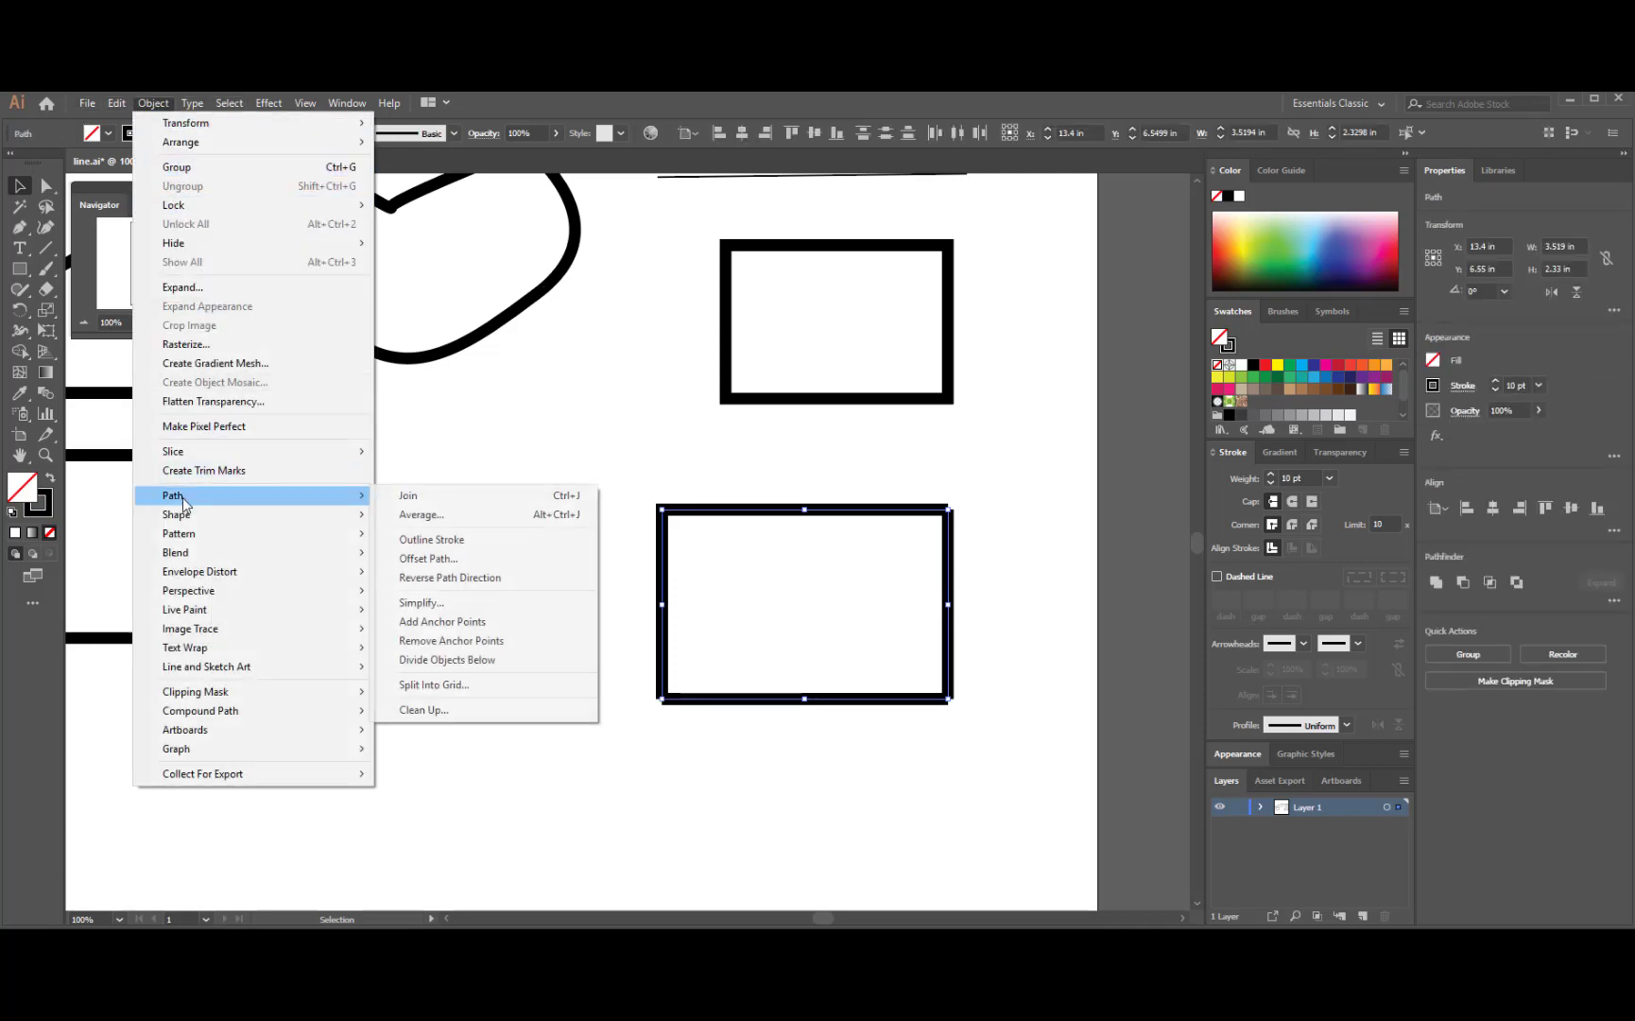
pyautogui.click(492, 495)
pyautogui.click(551, 561)
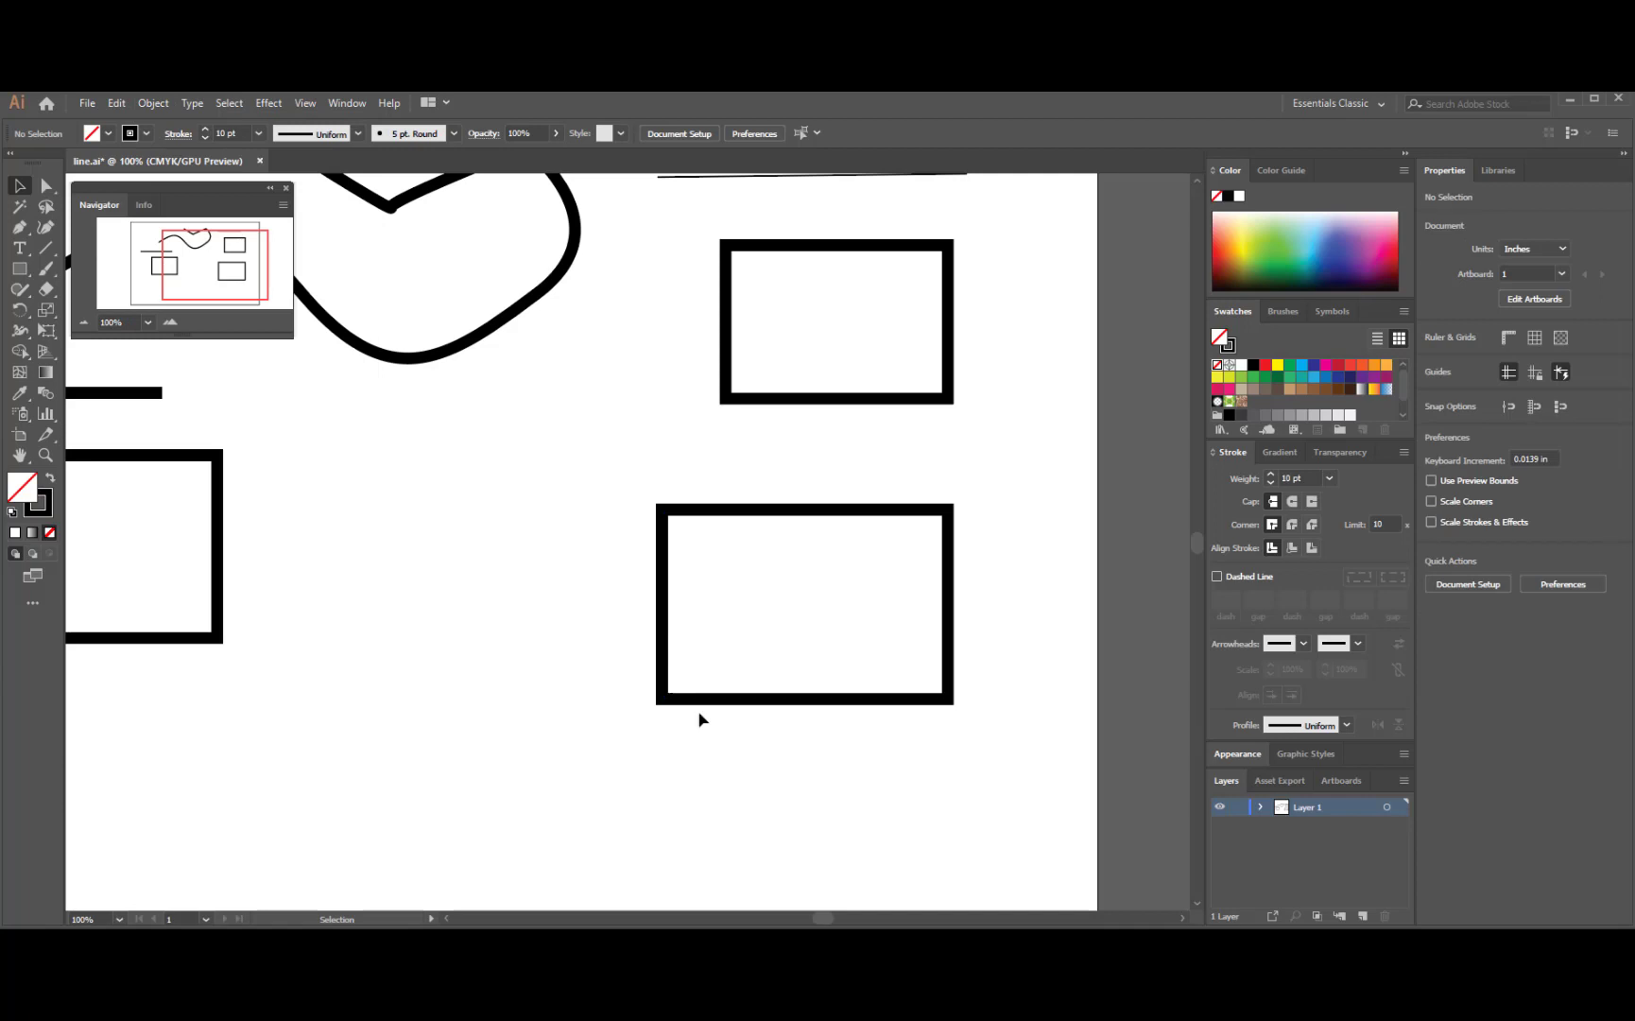
# Check the lower-right, upper and left rectangles by selecting each in turn.
pyautogui.click(758, 701)
pyautogui.keyDown('shift'); pyautogui.click(825, 402); pyautogui.keyUp('shift')
pyautogui.click(825, 402)
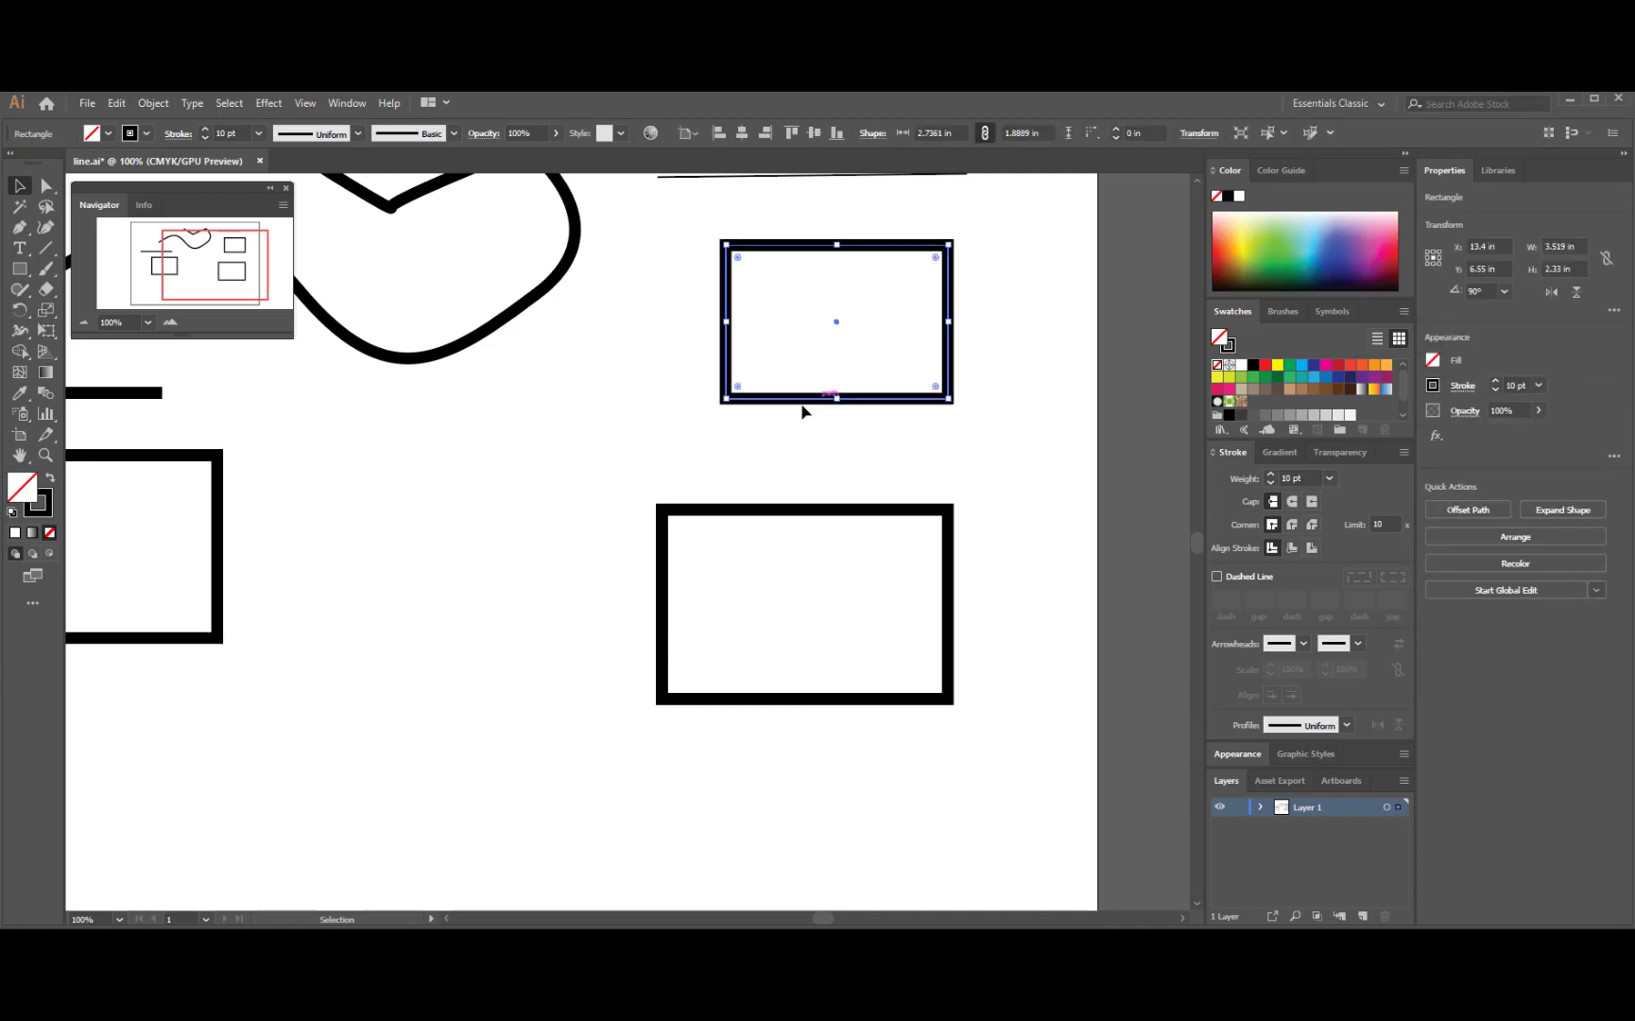
pyautogui.click(215, 509)
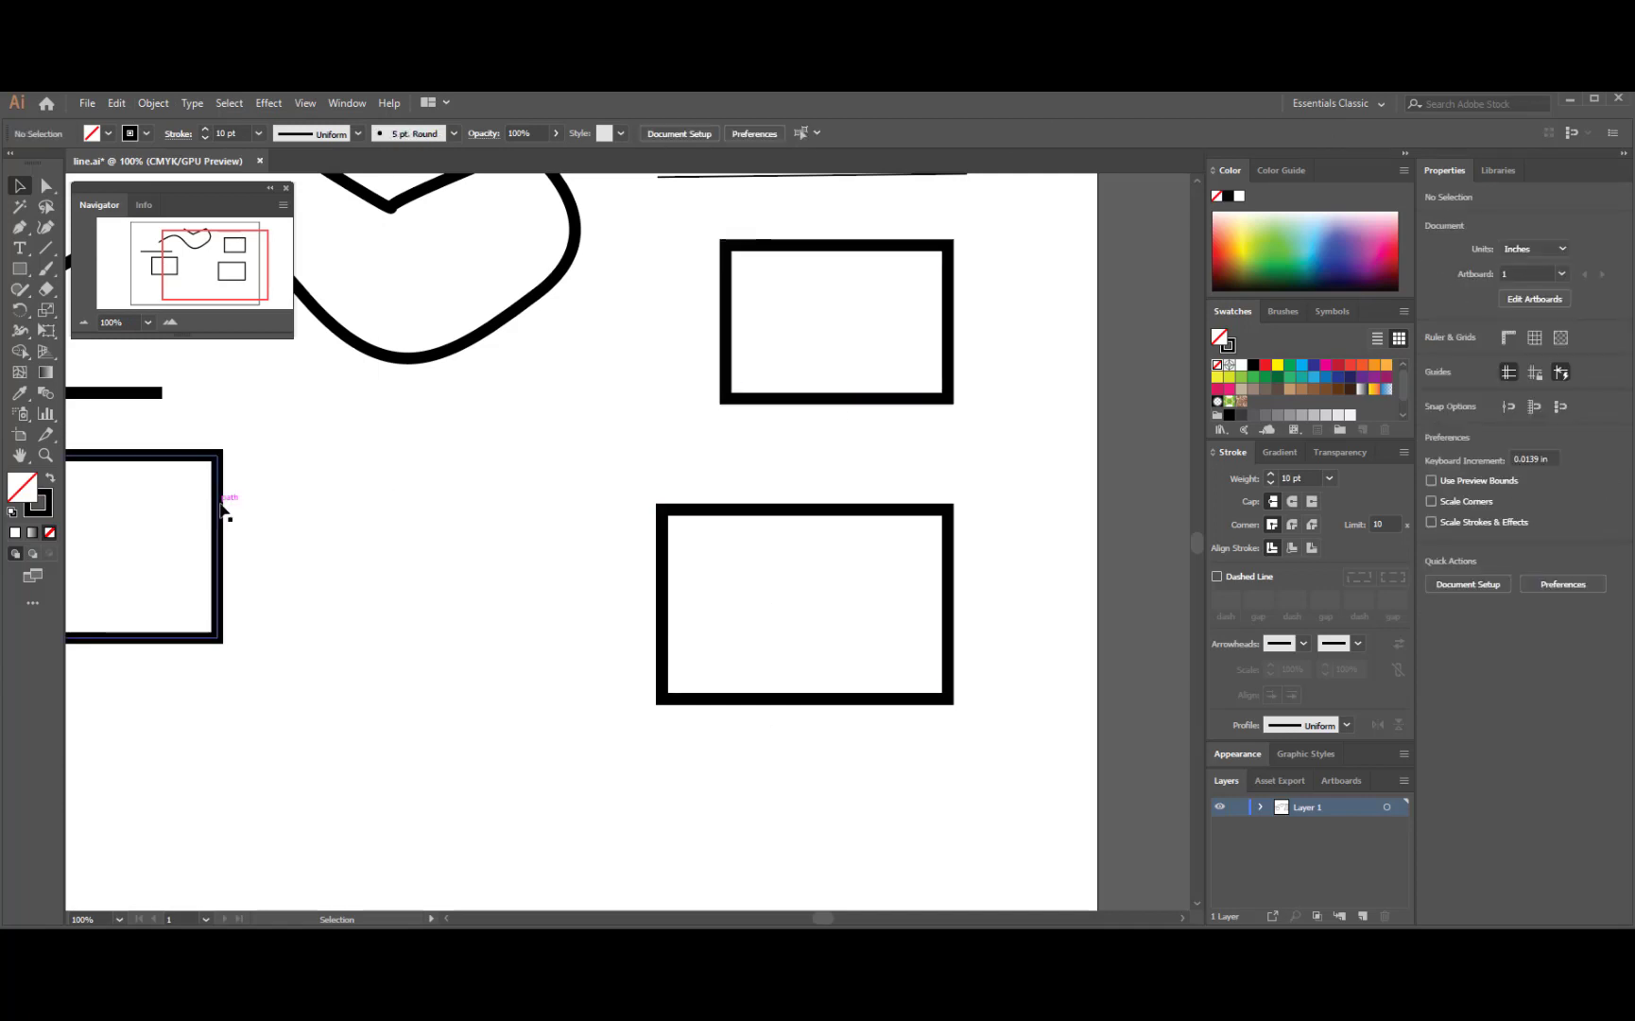
pyautogui.click(220, 518)
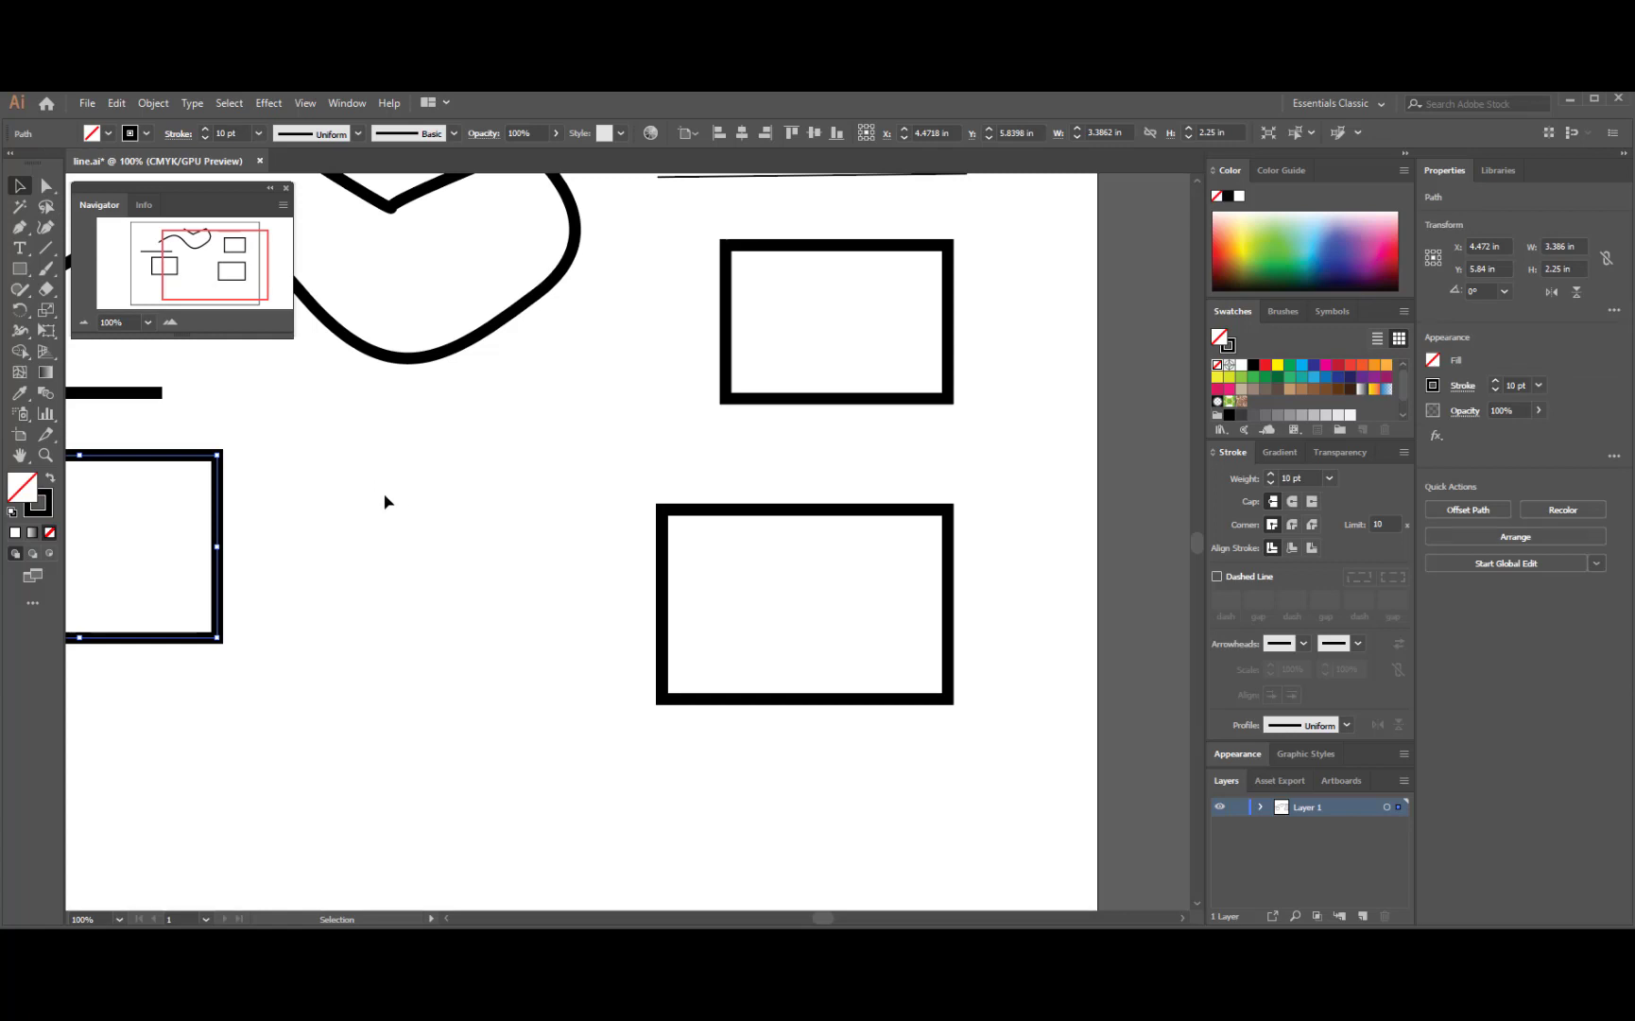